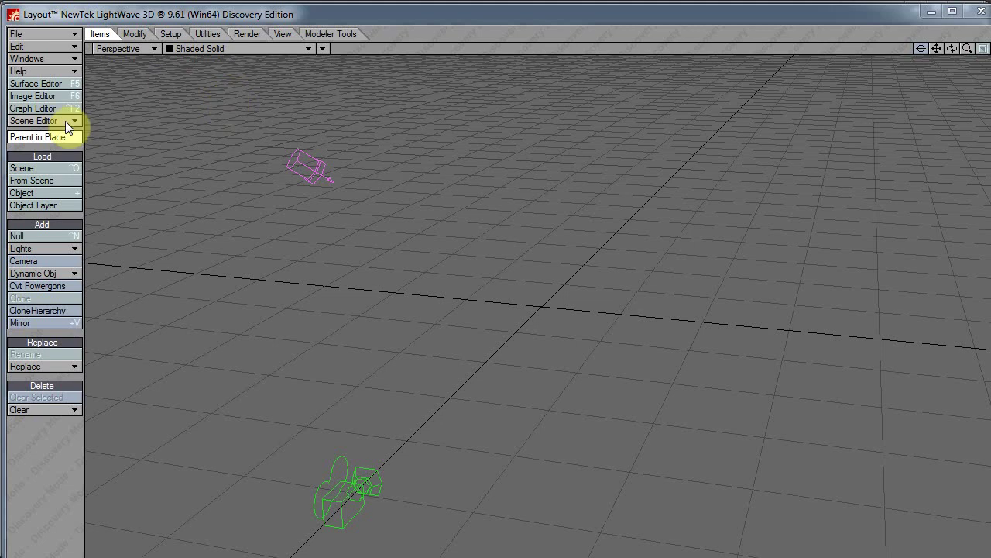
Open the Scene Editor from the Scene Editor menu.
left_click(65, 121)
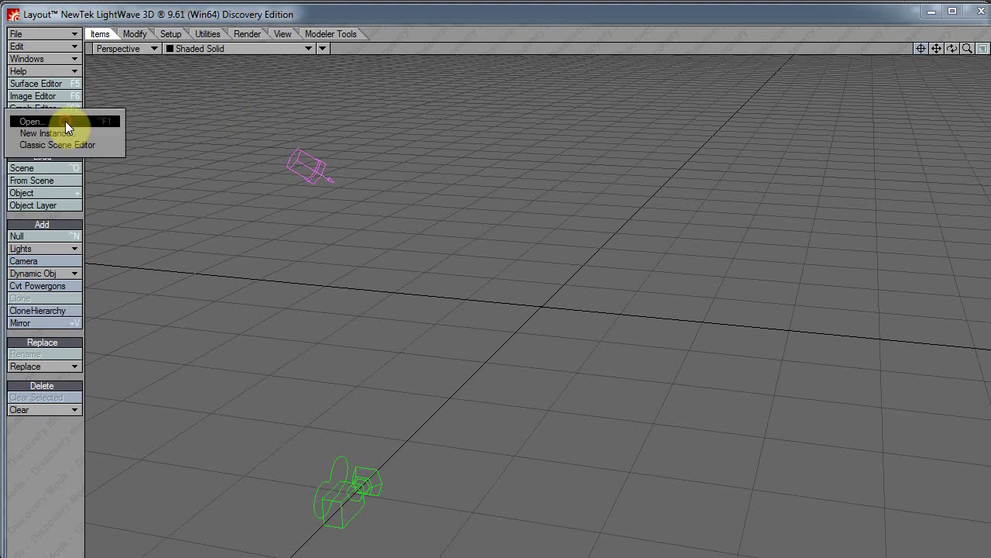
left_click(471, 57)
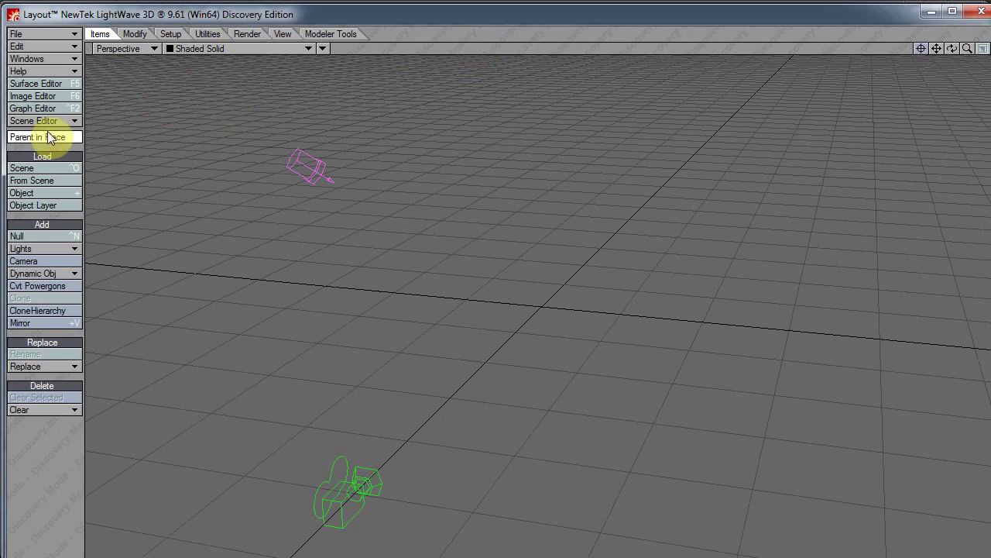
left_click(67, 120)
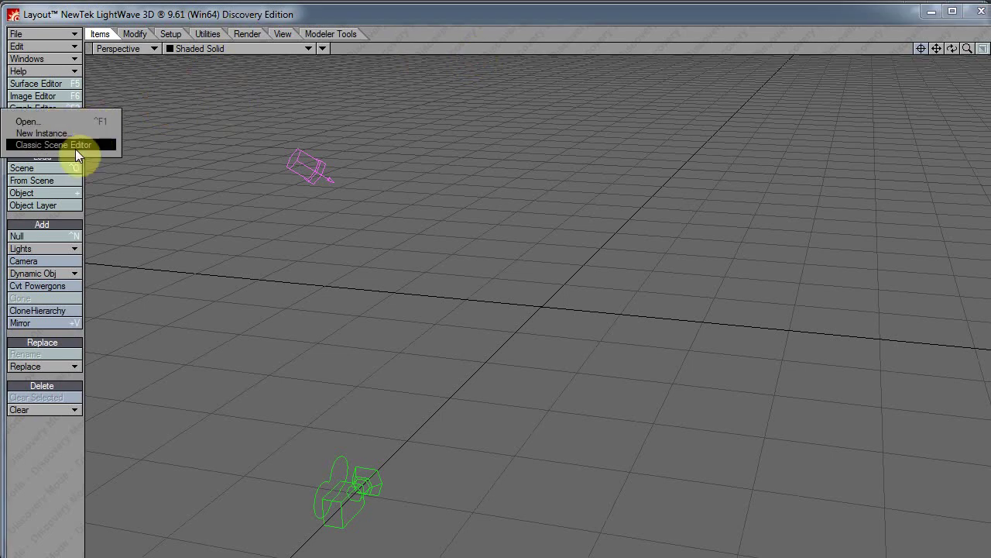
left_click(89, 121)
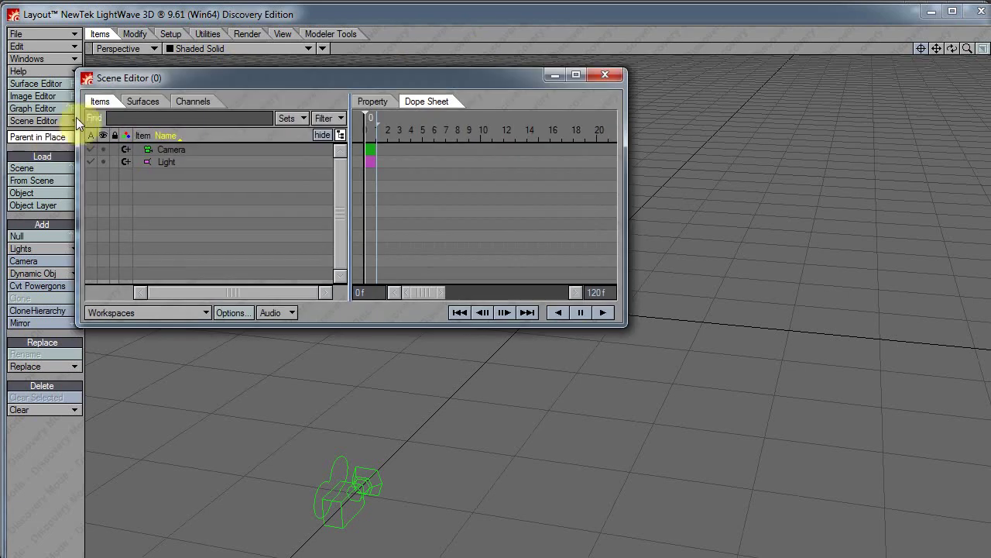
Open a second Scene Editor instance, move it aside, and quit Layout.
left_click(65, 120)
left_click(65, 130)
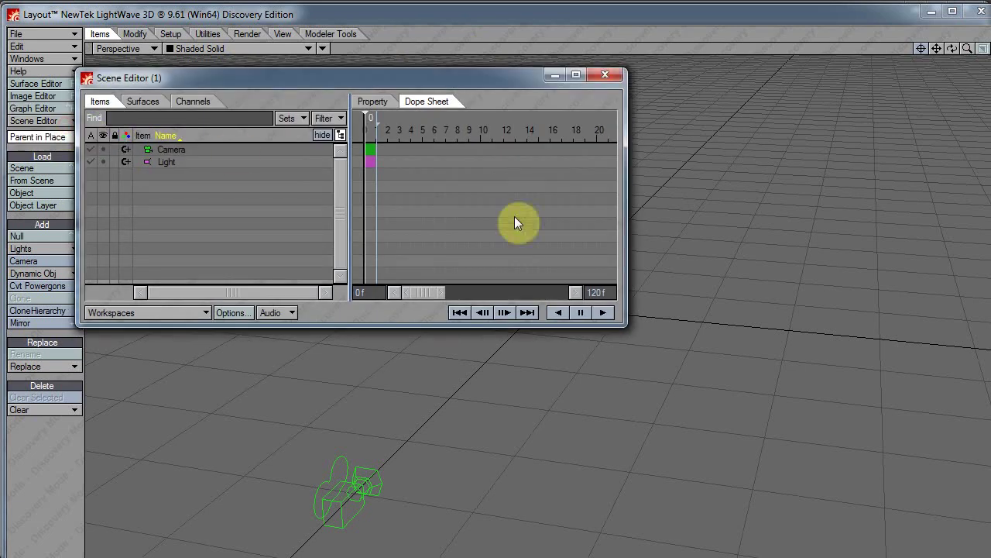
left_click_drag(518, 80, 722, 304)
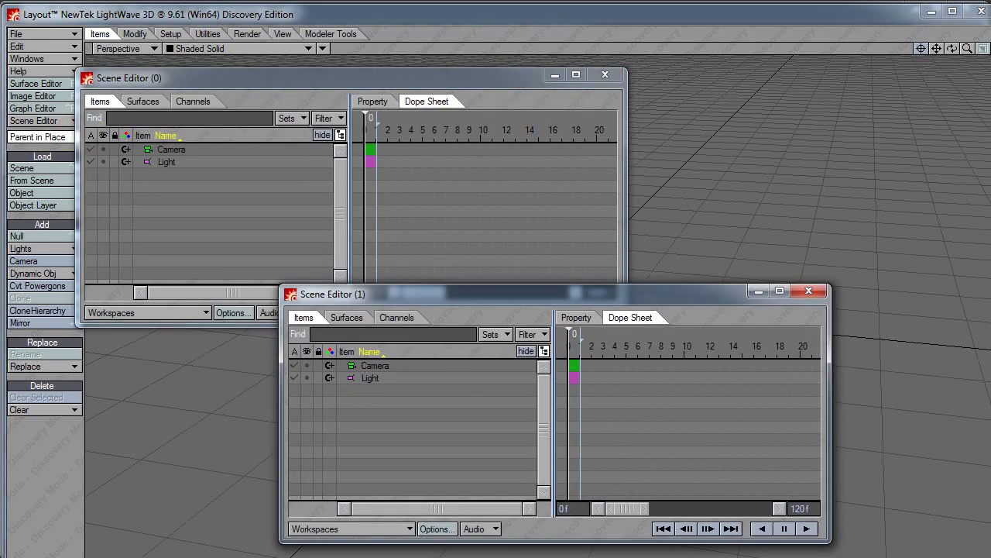
left_click(973, 10)
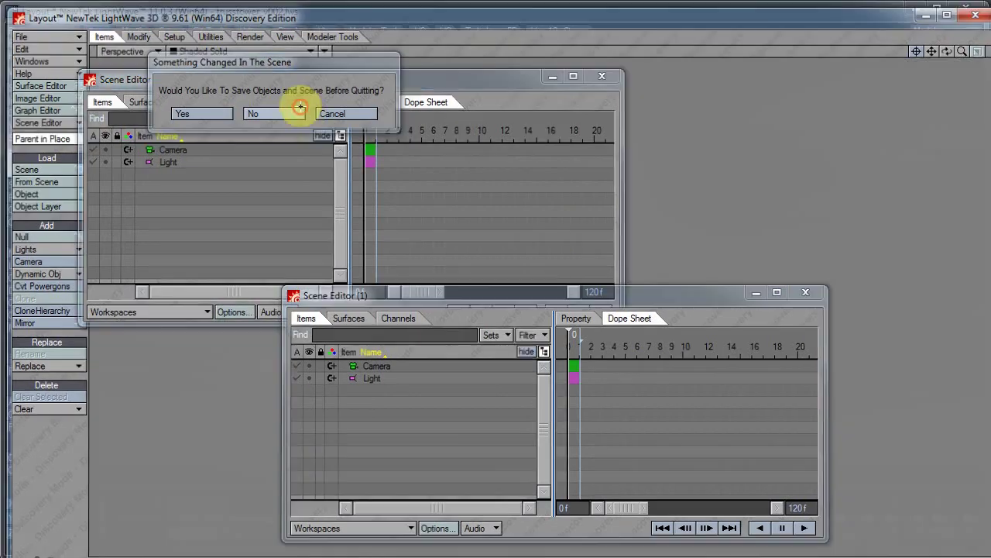
left_click(34, 141)
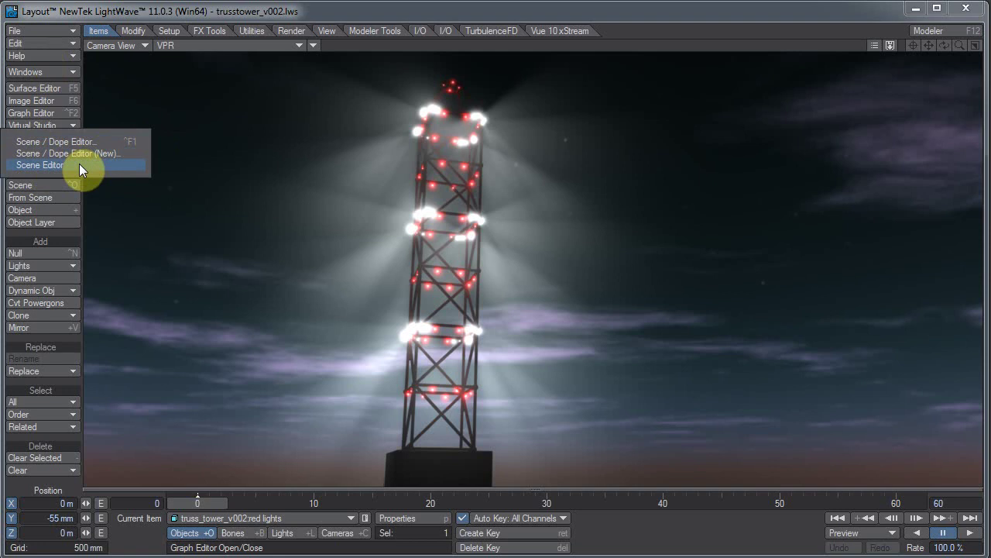
left_click(79, 164)
left_click_drag(465, 146, 339, 70)
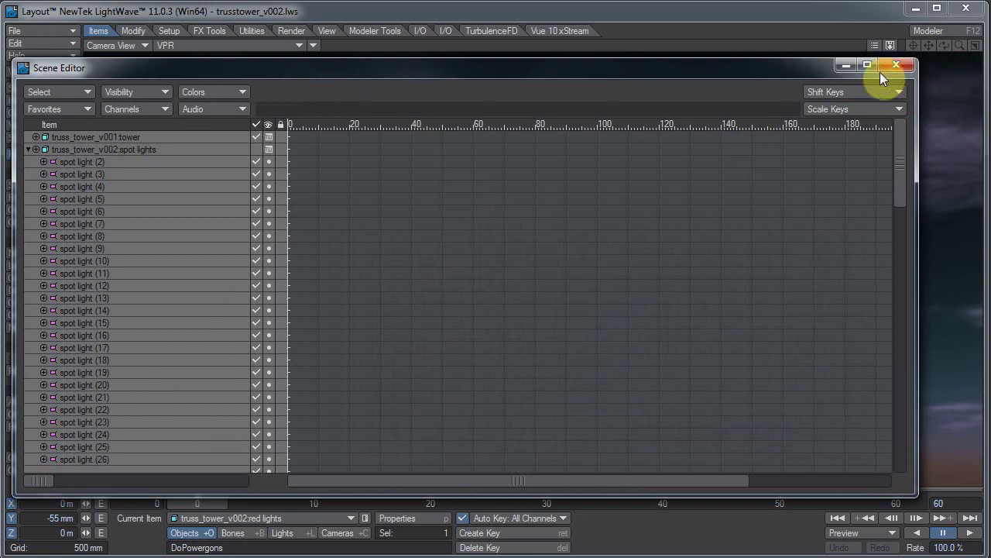
left_click(894, 68)
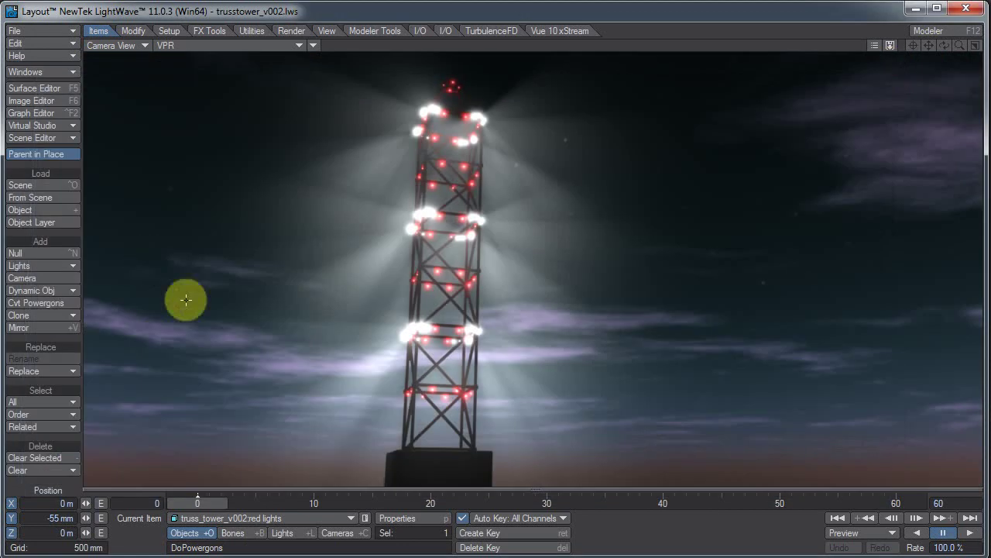
left_click(31, 137)
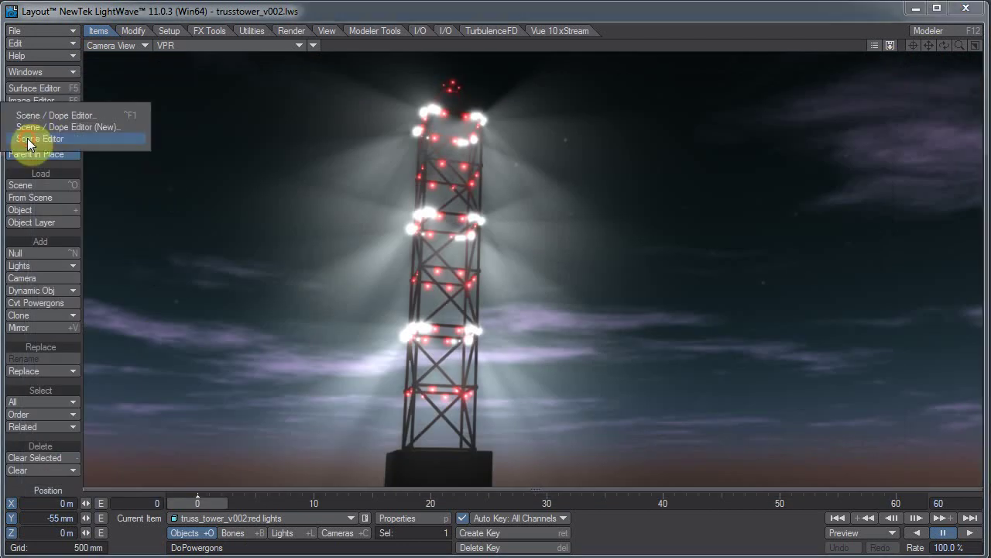
left_click(89, 112)
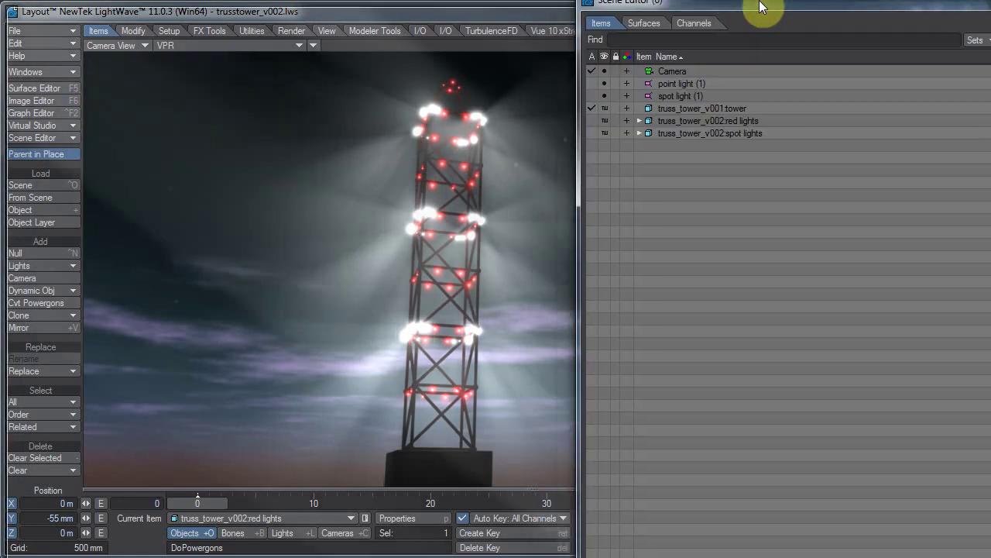
Reposition the Scene Editor window and enlarge it by its corner.
left_click_drag(764, 8, 539, 34)
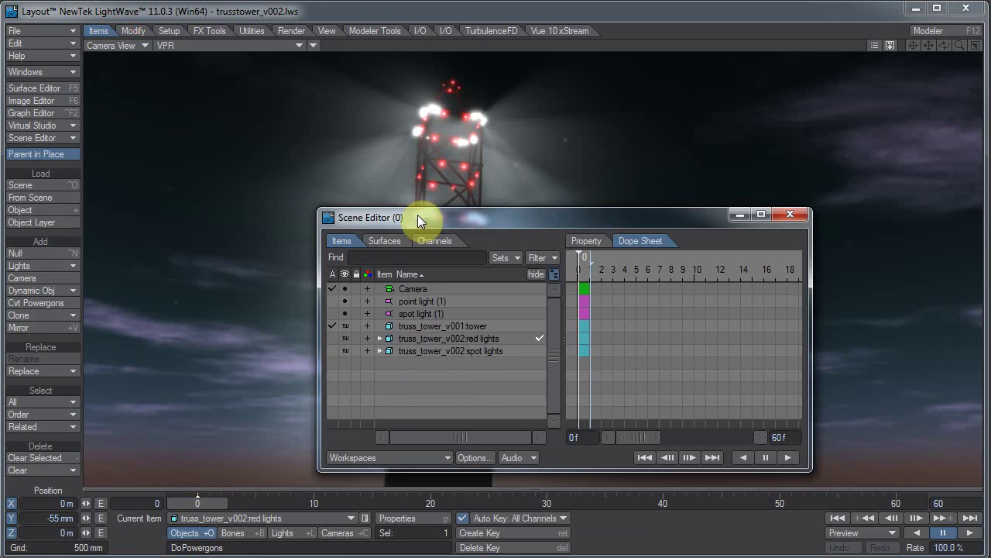
left_click_drag(417, 217, 508, 138)
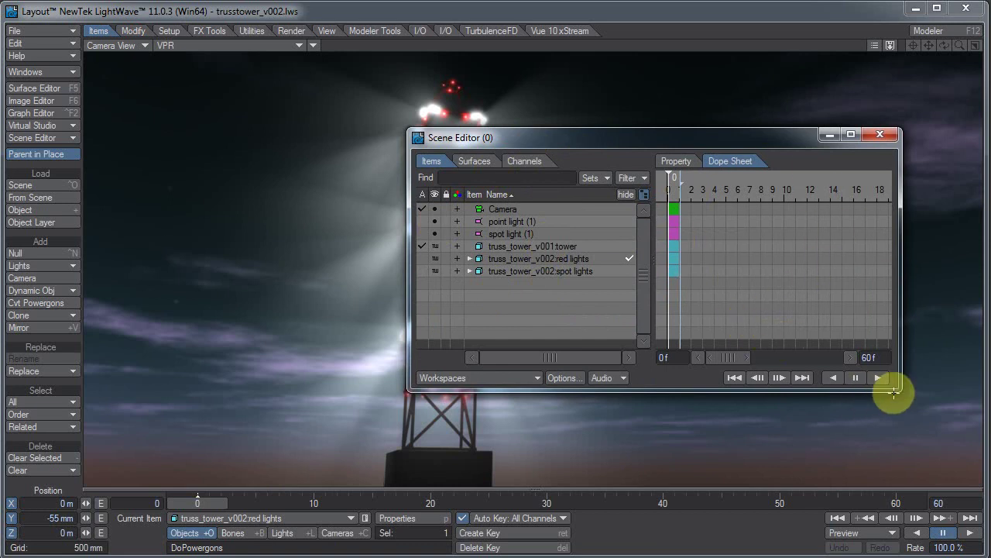
left_click_drag(898, 390, 954, 447)
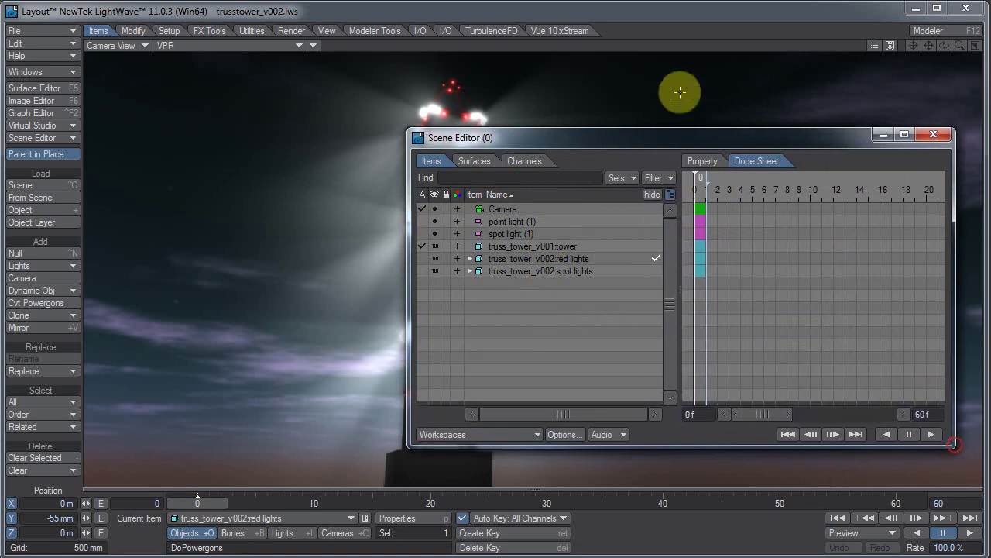
Switch the Scene Editor to Property view showing light type, colour and intensity columns.
left_click(708, 161)
left_click(756, 160)
left_click(717, 161)
left_click(757, 160)
left_click(711, 160)
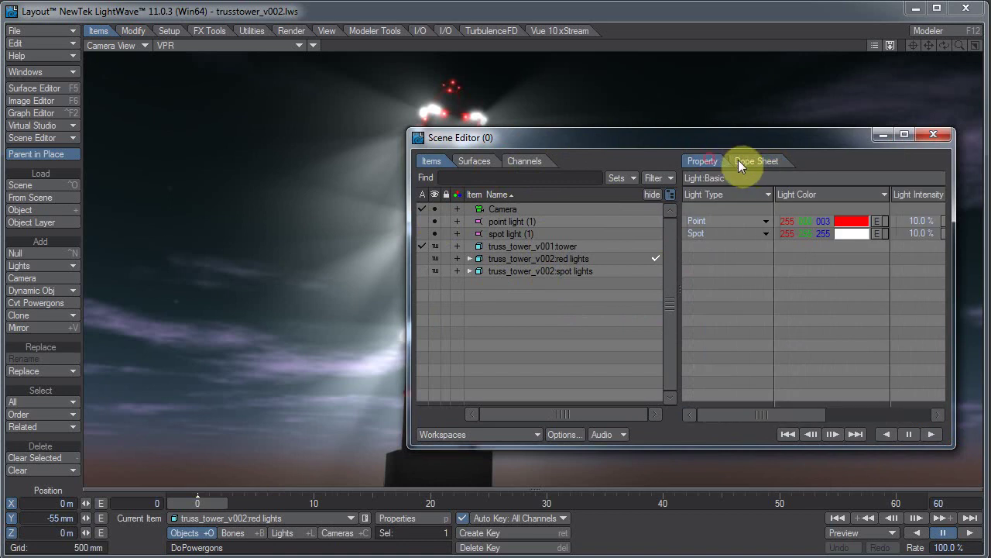
left_click(760, 161)
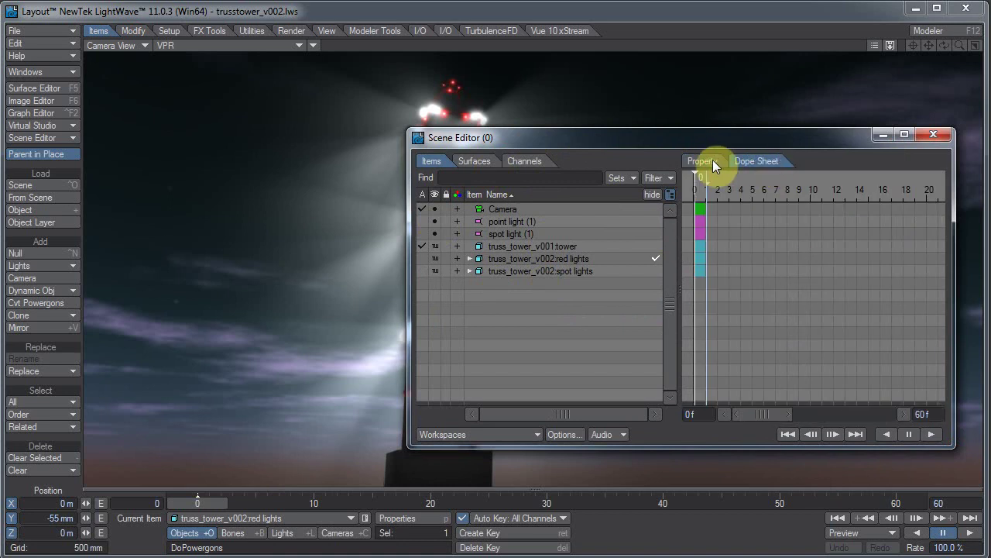
left_click(712, 160)
left_click(739, 161)
left_click(704, 160)
Move the Scene Editor left, widen it, and narrow its item list.
left_click_drag(610, 142, 329, 124)
left_click_drag(672, 329, 944, 349)
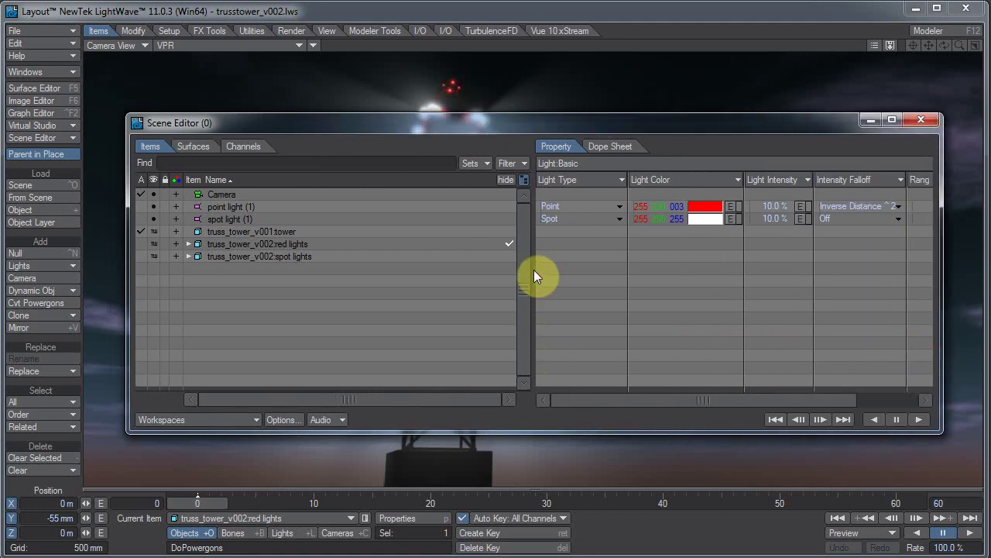
left_click_drag(534, 270, 426, 272)
Key the camera at frame 10 in the Dope Sheet and drag that key to frame 34.
left_click(494, 147)
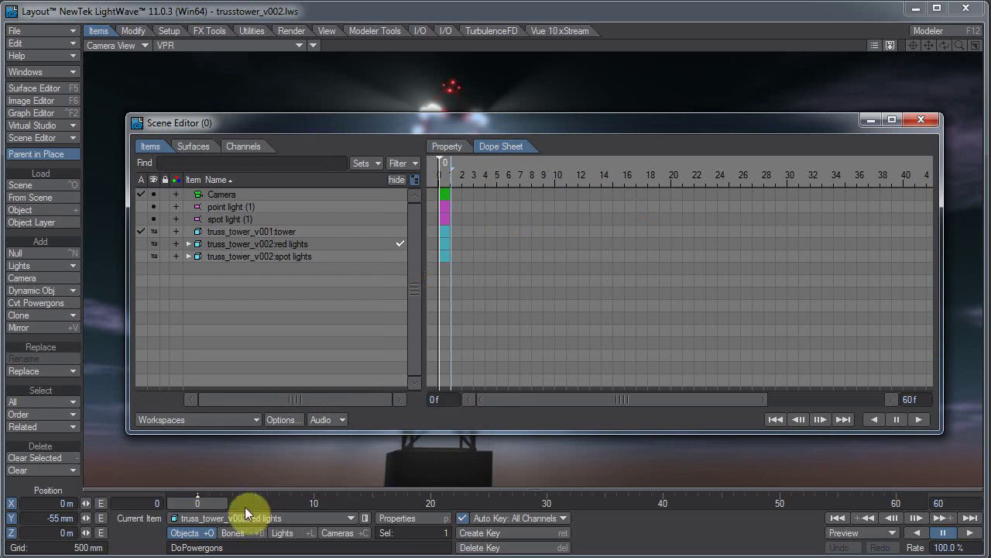
left_click(337, 534)
left_click(314, 502)
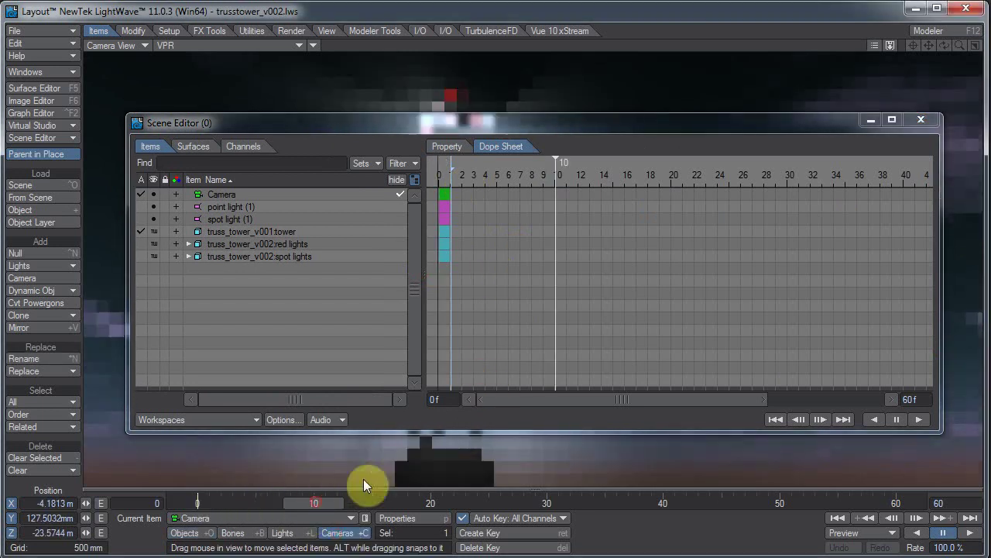
left_click_drag(364, 480, 381, 471)
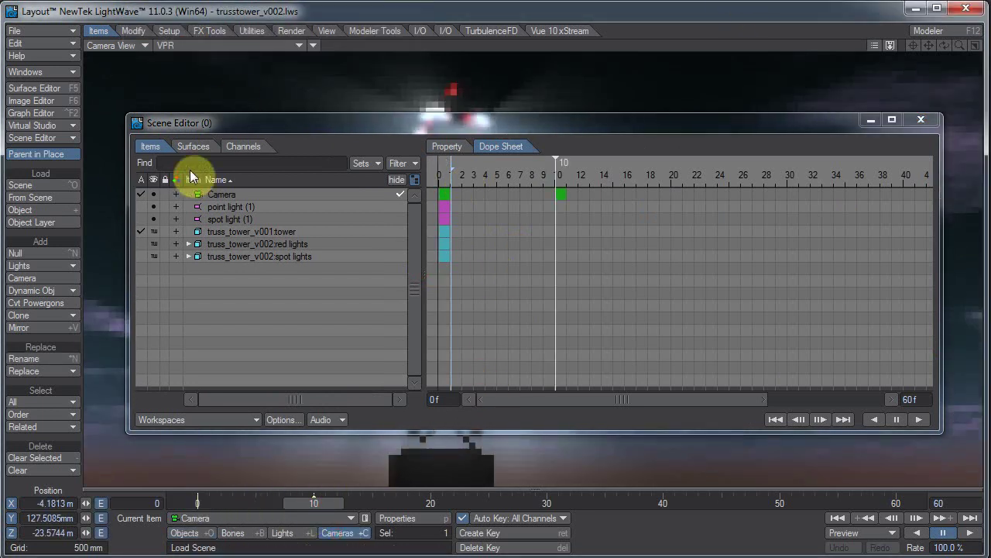
left_click_drag(557, 197, 438, 194)
left_click_drag(580, 189, 906, 198)
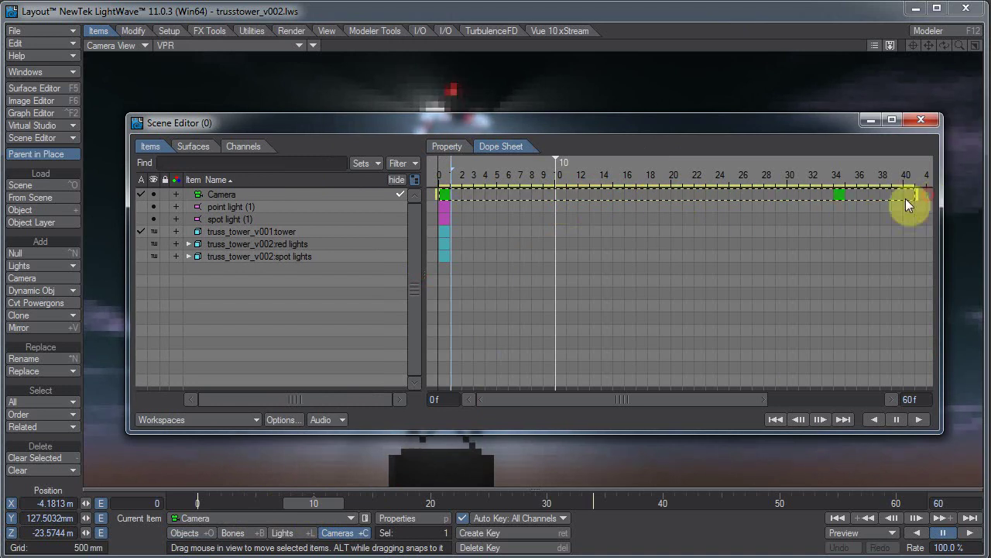
left_click_drag(437, 198, 870, 187)
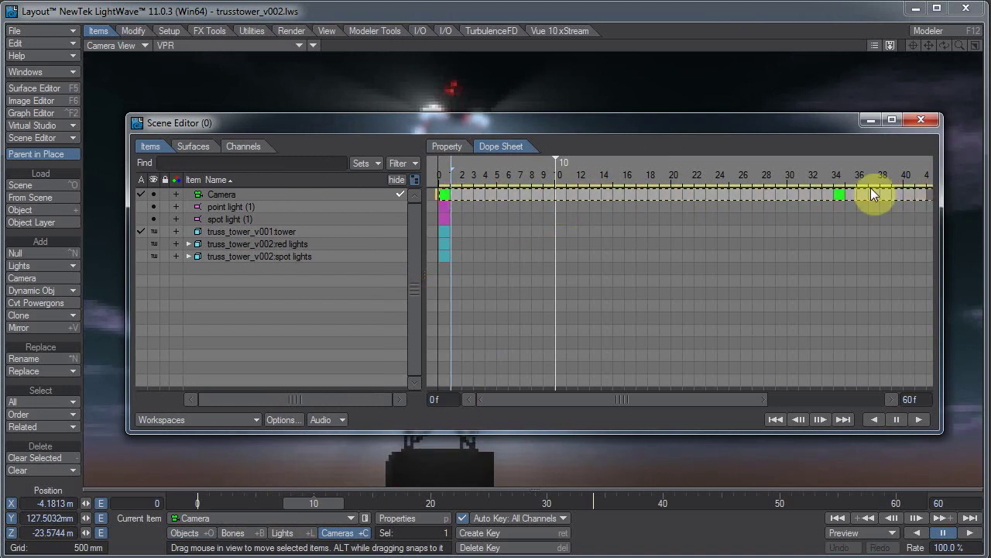
Apply Selection > Quantize to the Camera's keys, keeping them at frames 0 and 34.
right_click(851, 195)
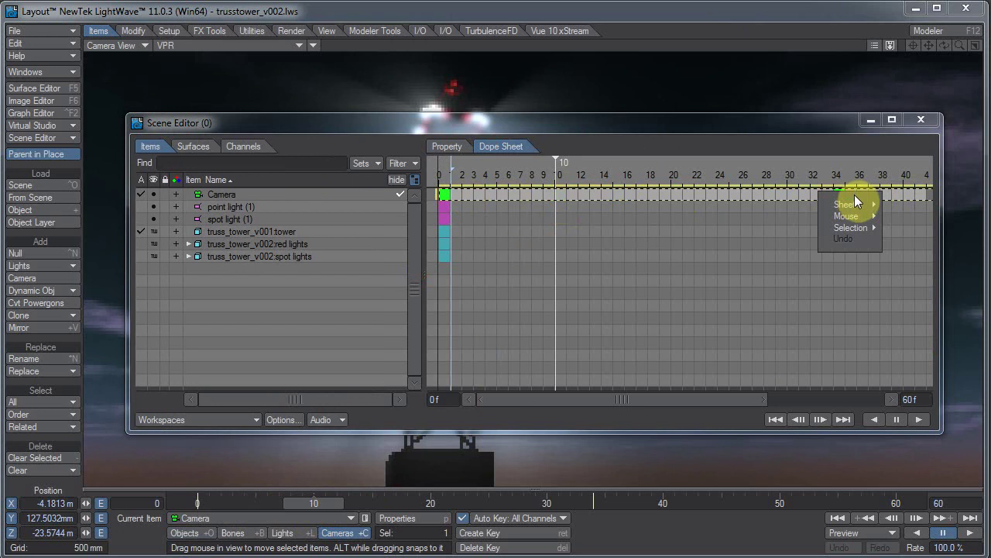
mouse_move(858, 204)
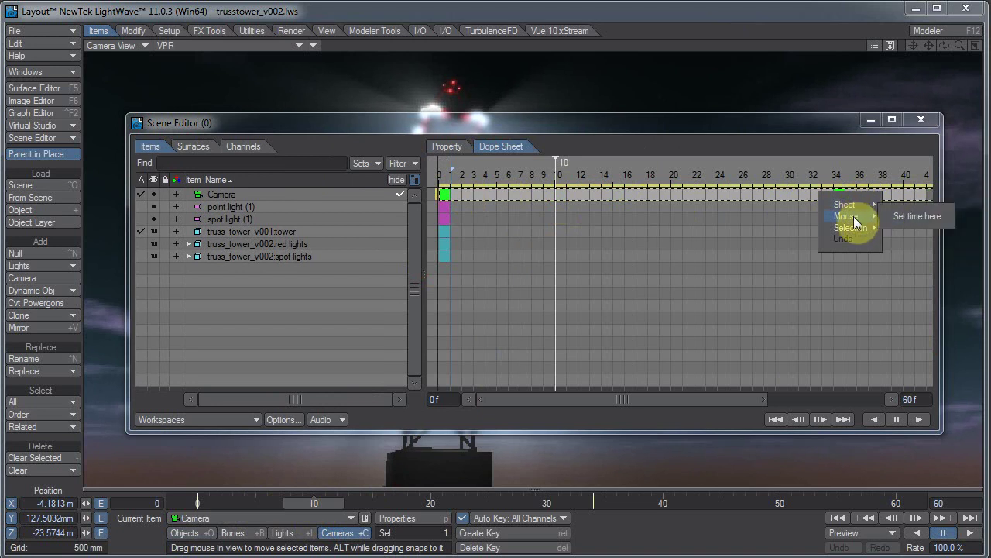
mouse_move(852, 229)
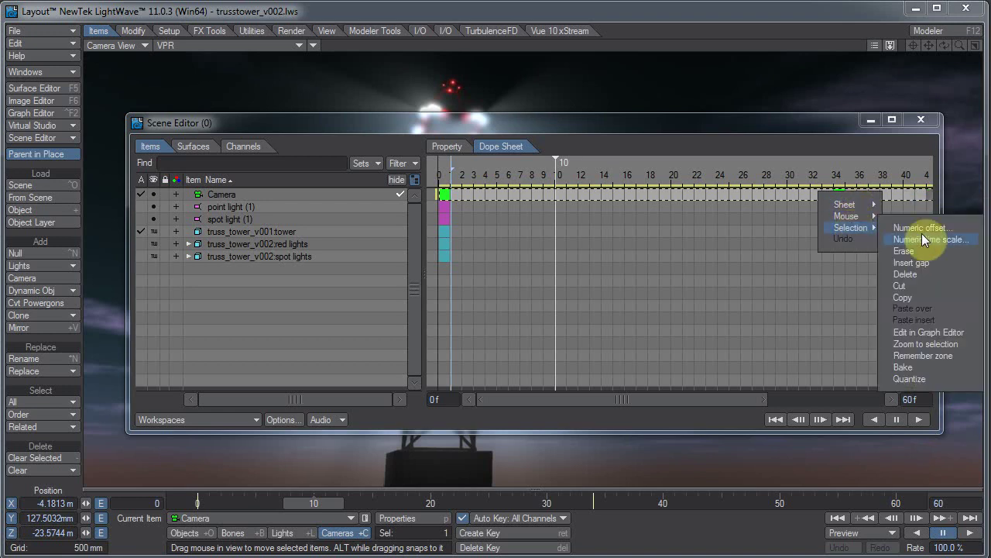
left_click(910, 379)
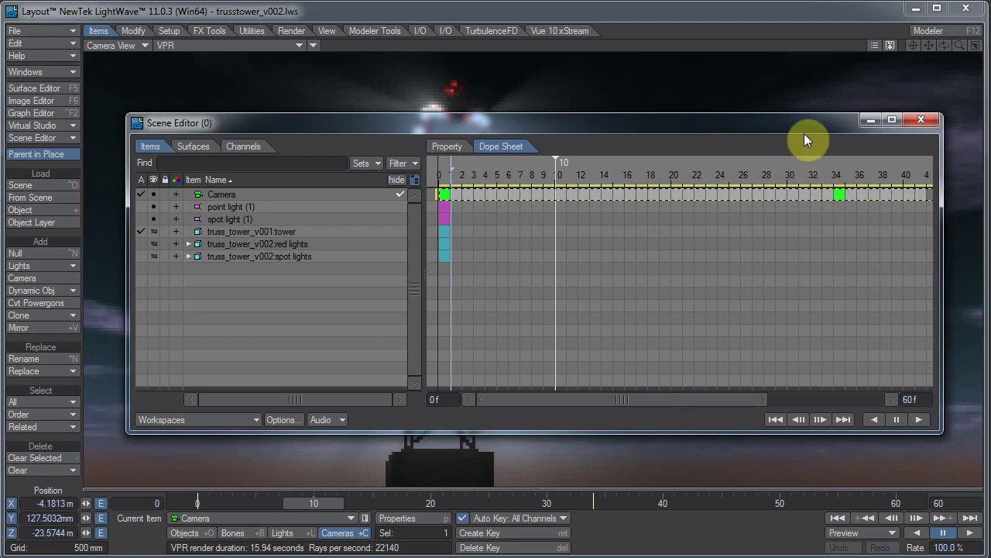
left_click(547, 231)
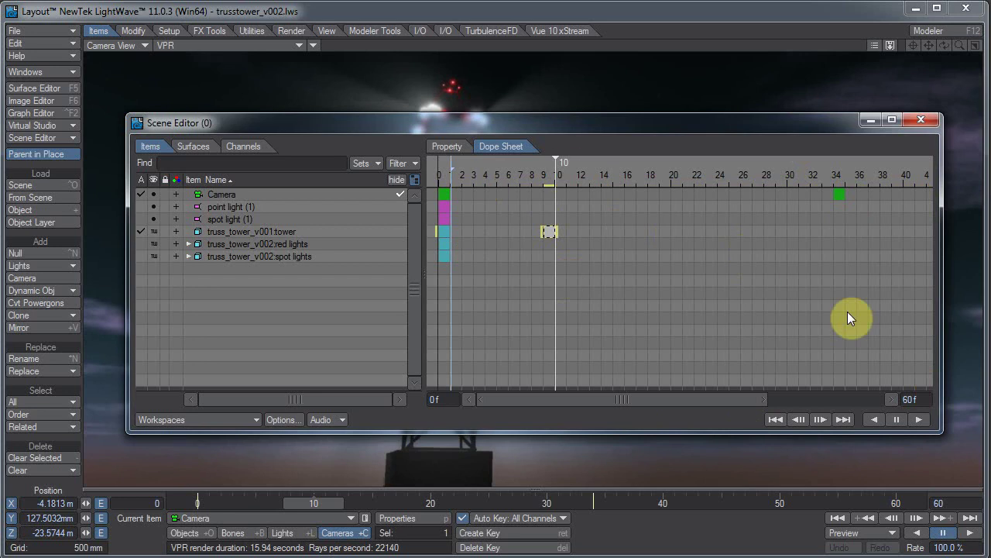
left_click_drag(744, 400, 651, 402)
left_click(743, 291)
left_click(511, 185)
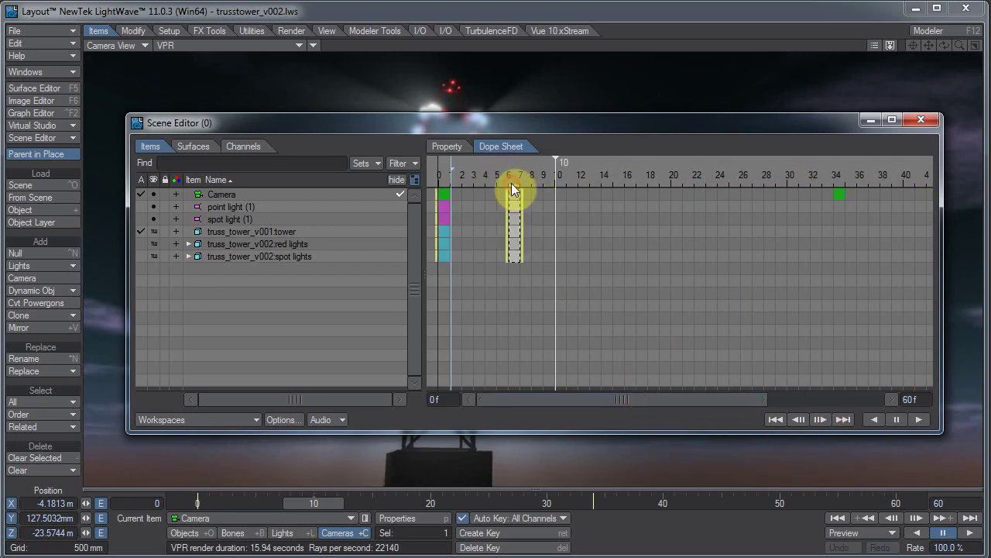
left_click(487, 318)
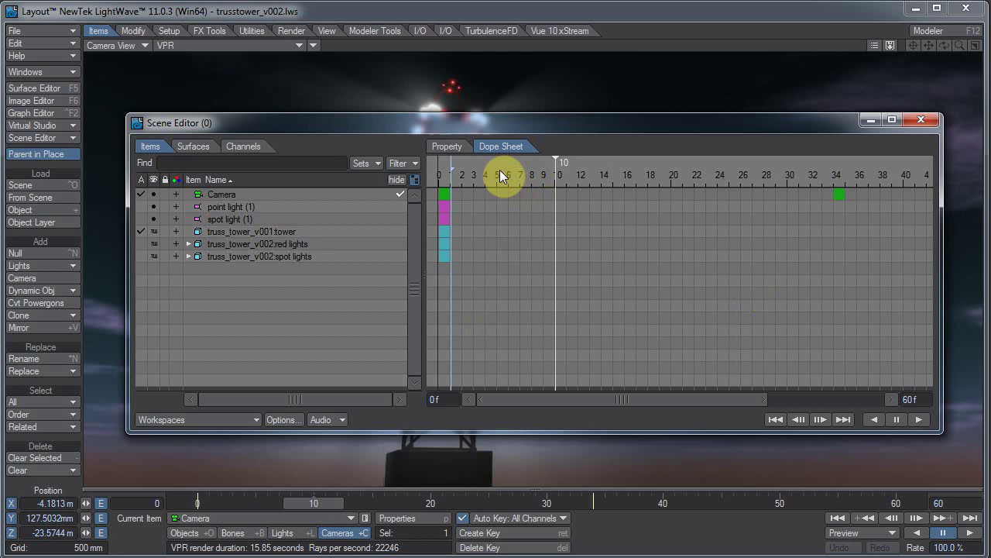
left_click(838, 183)
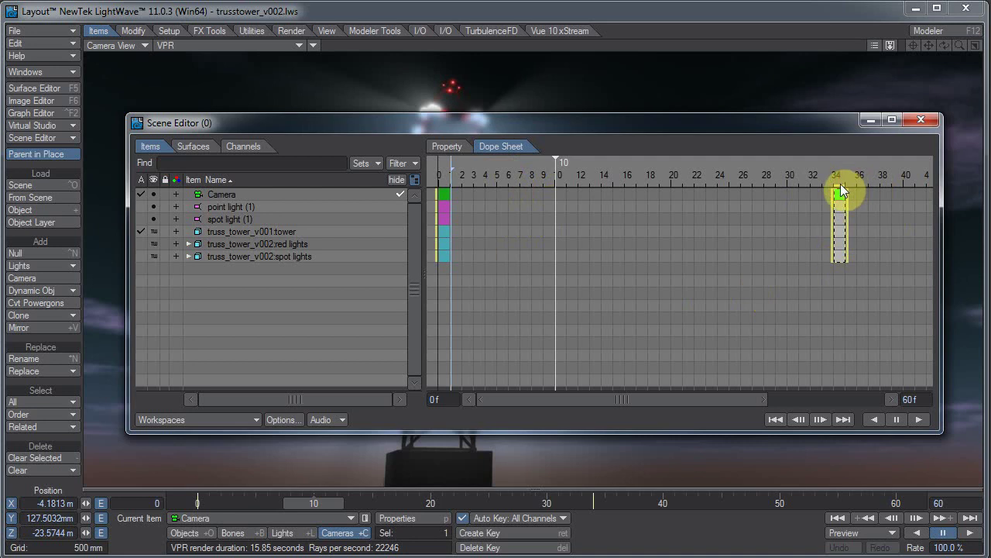
left_click(429, 204)
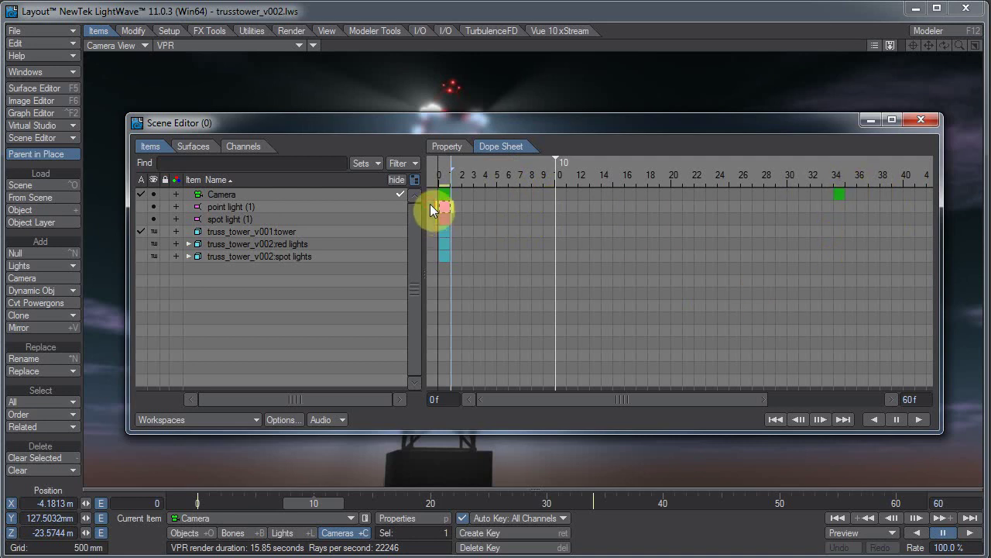
left_click(429, 194)
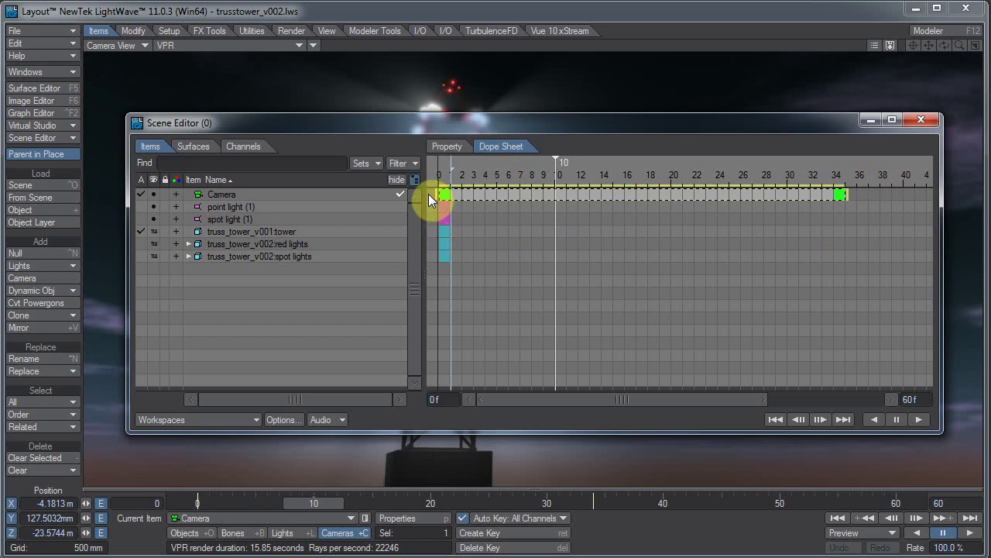
left_click(747, 184)
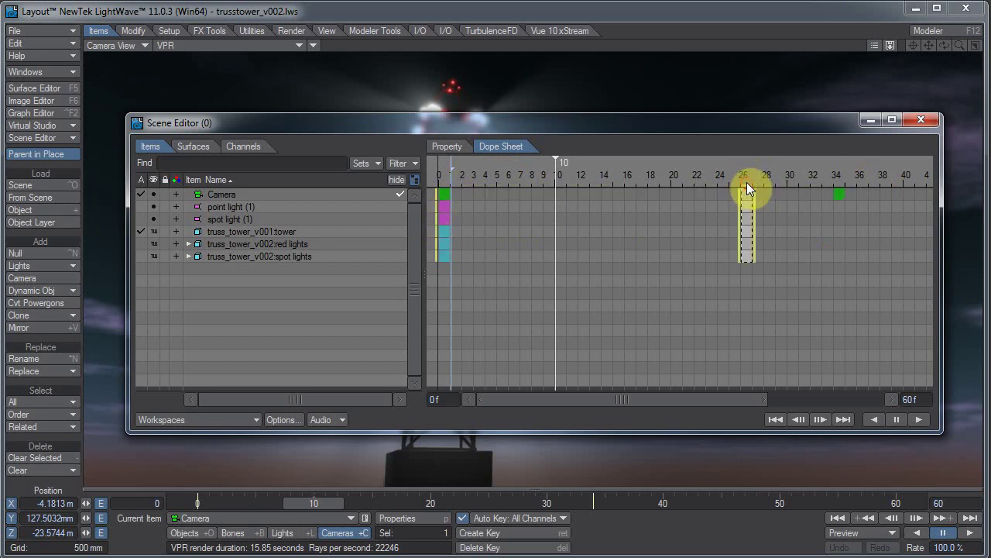
left_click(428, 194)
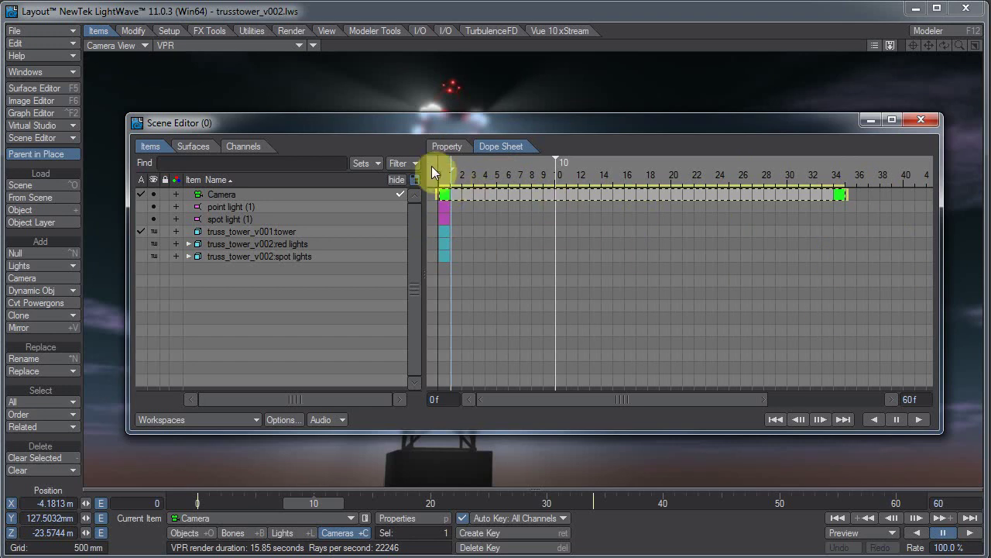
Select frames 17–24 across all Dope Sheet rows and delete them via Selection > Delete.
left_click(431, 165)
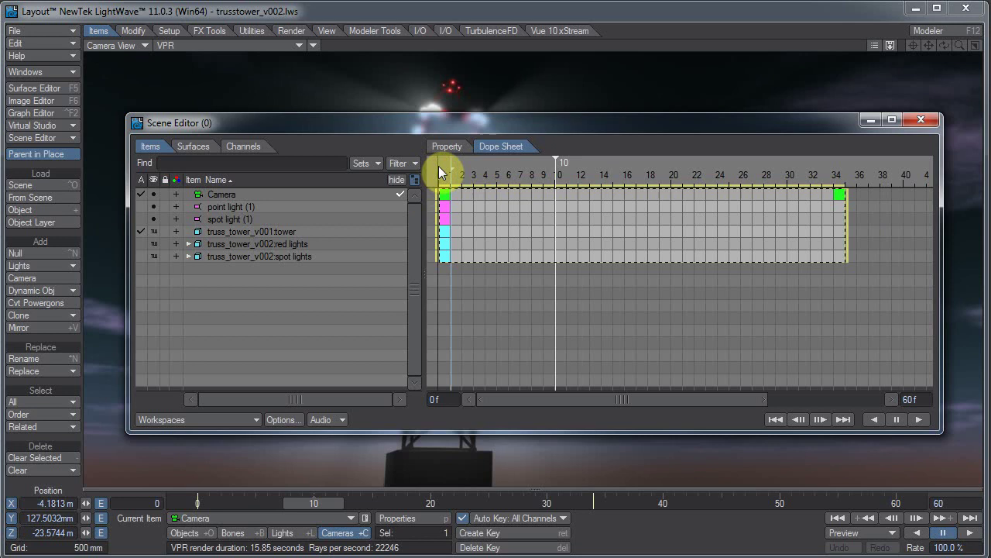
right_click(476, 206)
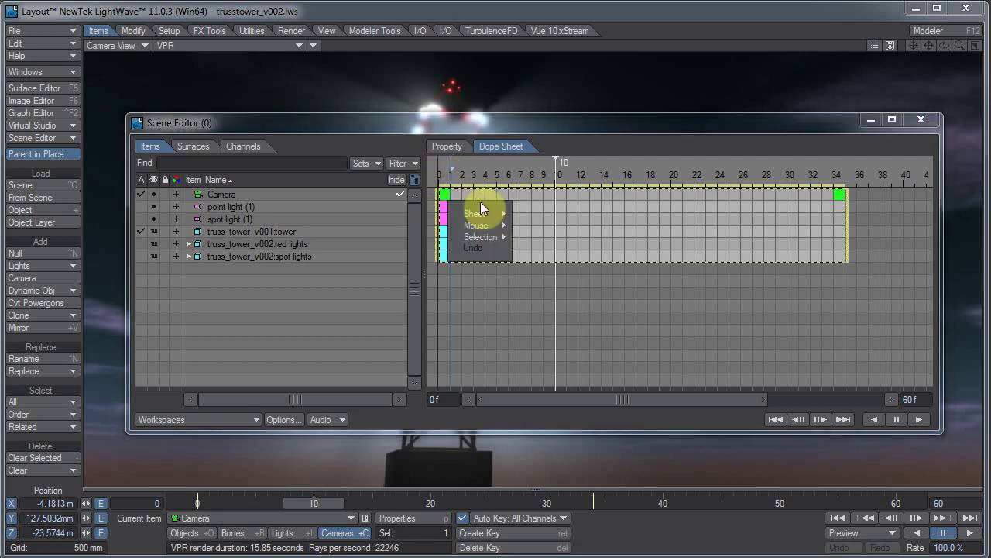
mouse_move(484, 240)
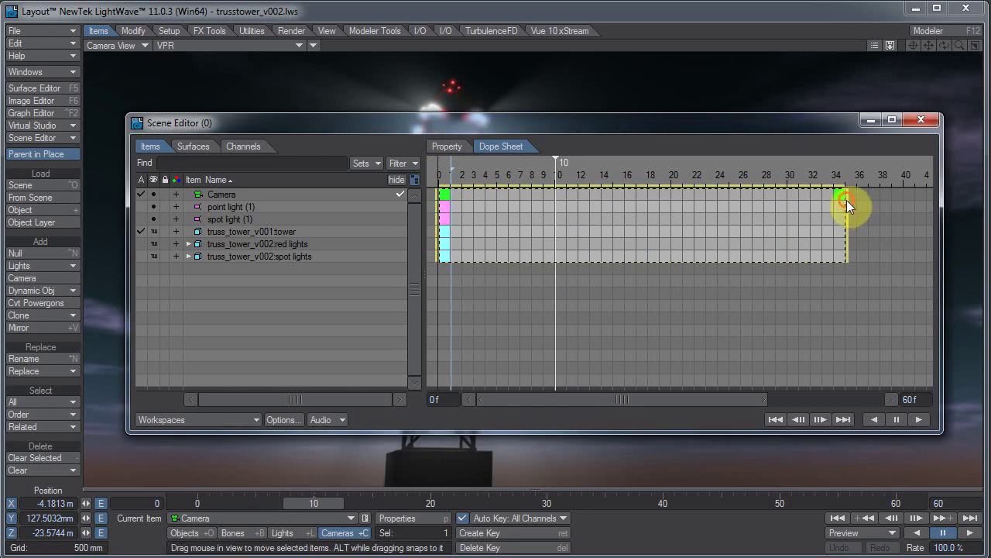
left_click(670, 315)
left_click_drag(645, 186, 691, 205)
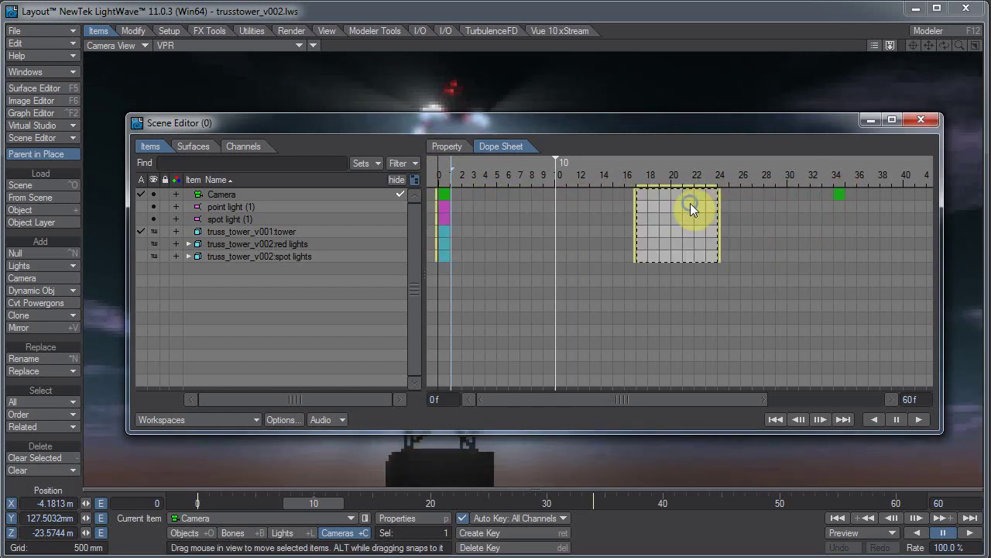
right_click(693, 222)
mouse_move(700, 242)
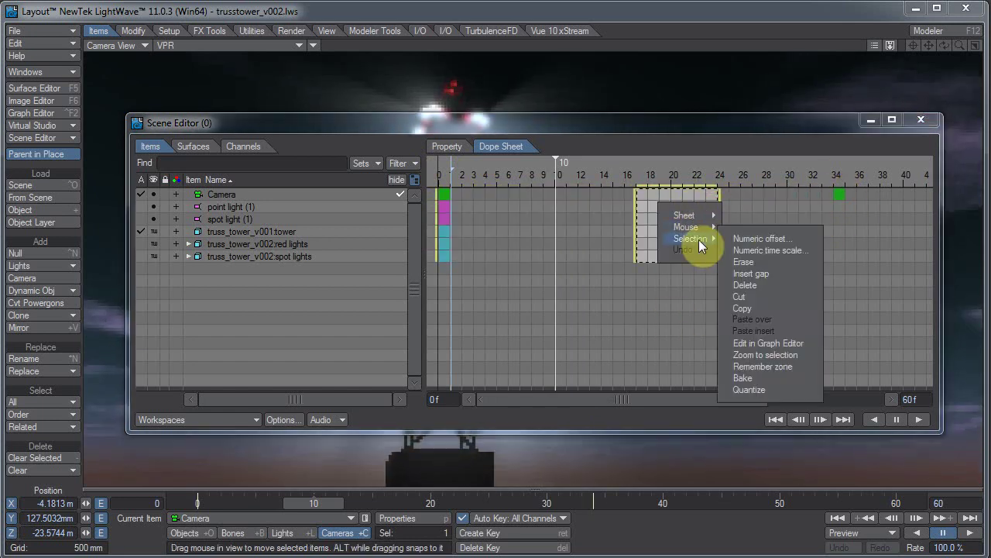
left_click(796, 283)
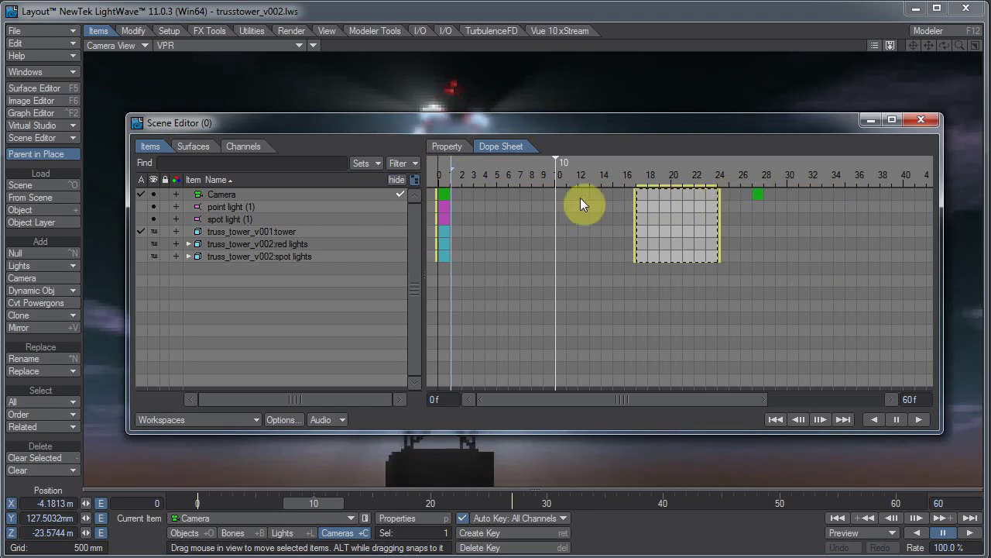
Show the Property table, expand the red lights group, and make the Scene Editor taller.
left_click(442, 151)
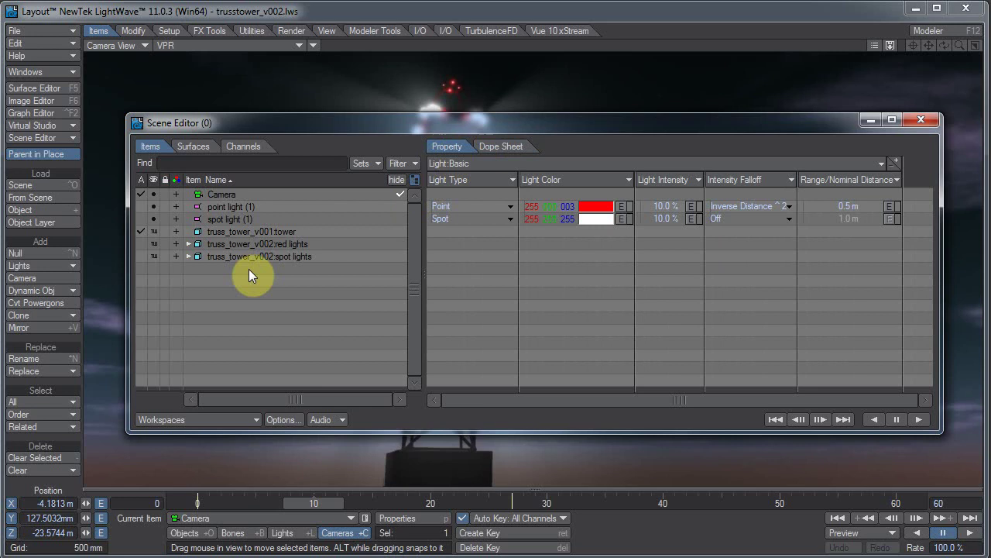
left_click_drag(422, 122, 431, 88)
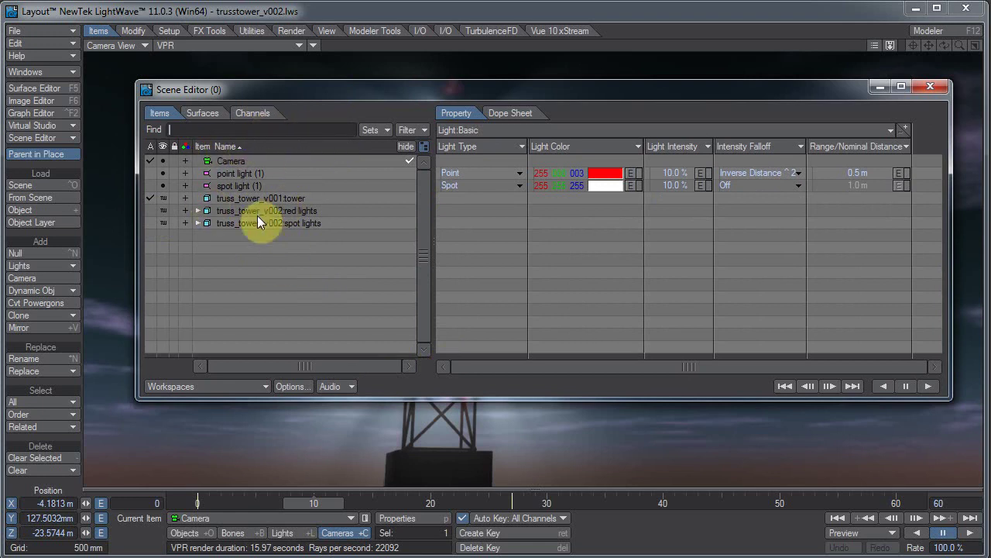
left_click(197, 223)
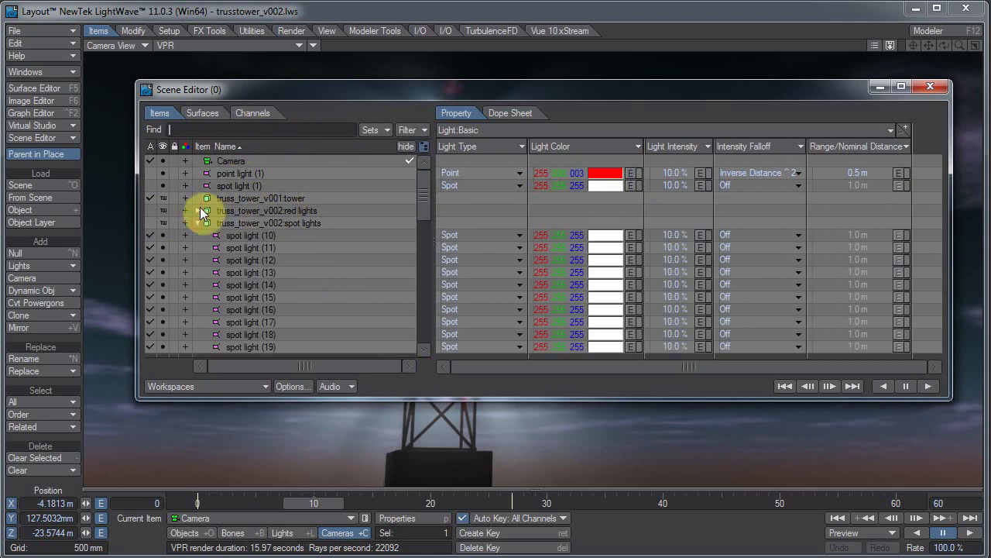
left_click(201, 201)
left_click(199, 210)
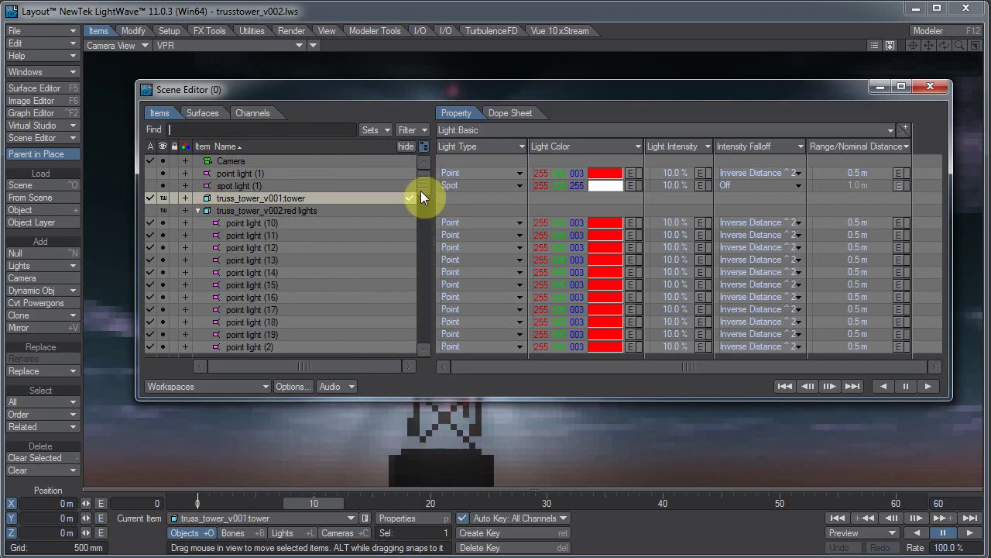
left_click_drag(420, 191, 454, 141)
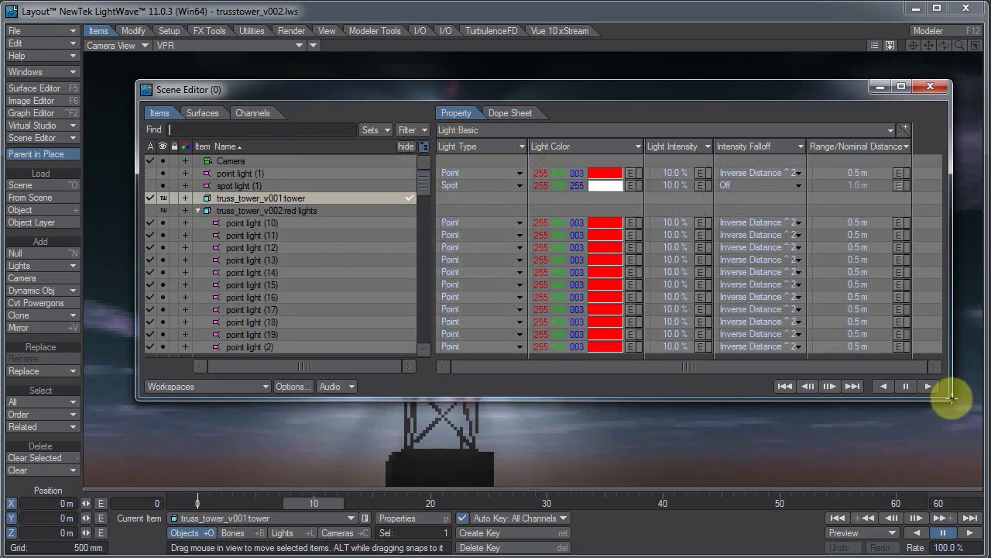
left_click_drag(945, 398, 945, 533)
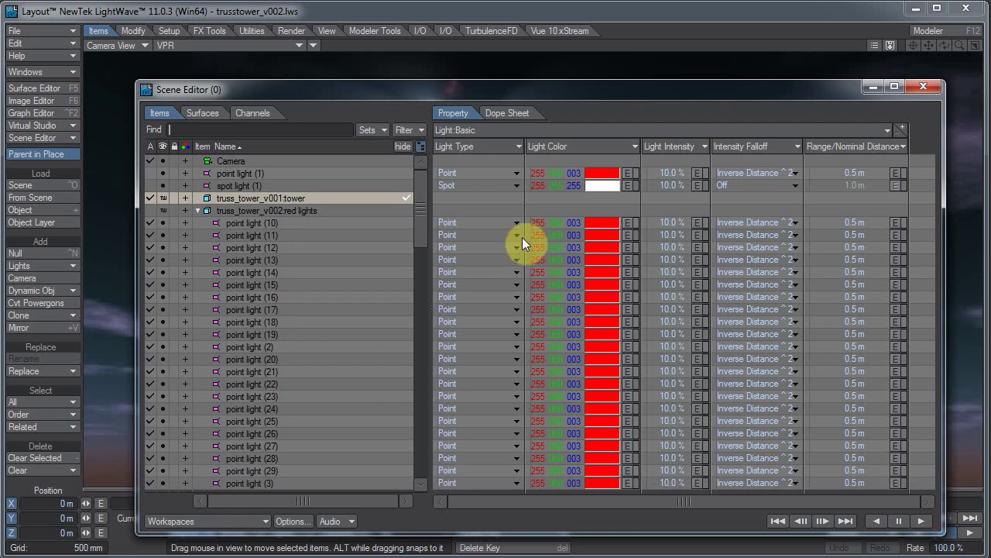
Select the Light Color cells of point lights 10–26 and lower them to 184 139 115.
left_click_drag(527, 222, 531, 489)
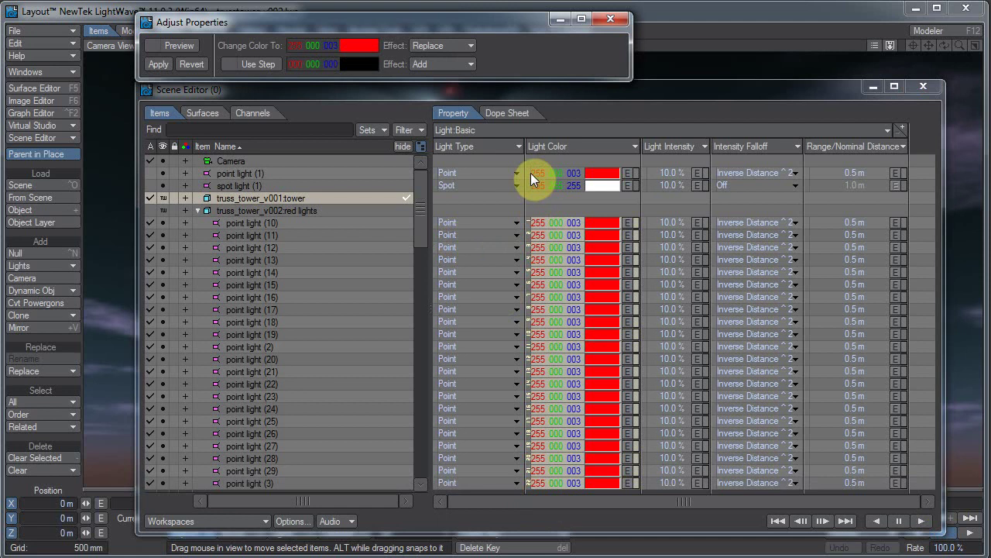
left_click_drag(528, 172, 529, 185)
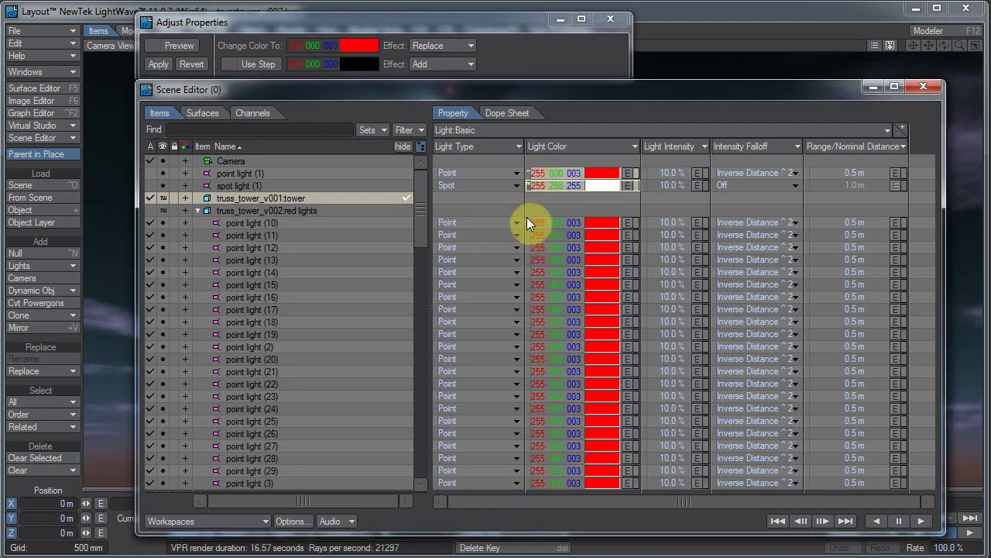
left_click_drag(526, 223, 535, 433)
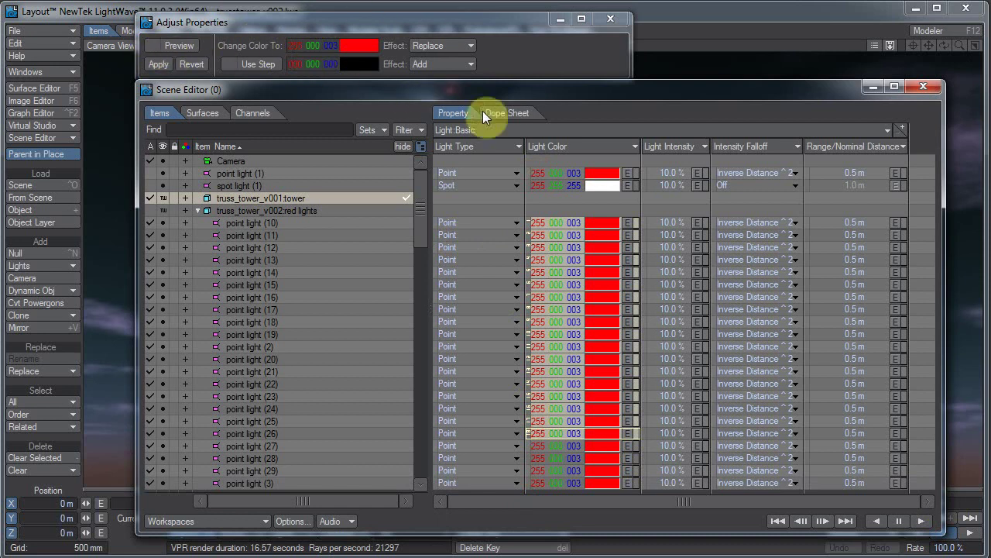
left_click(532, 224)
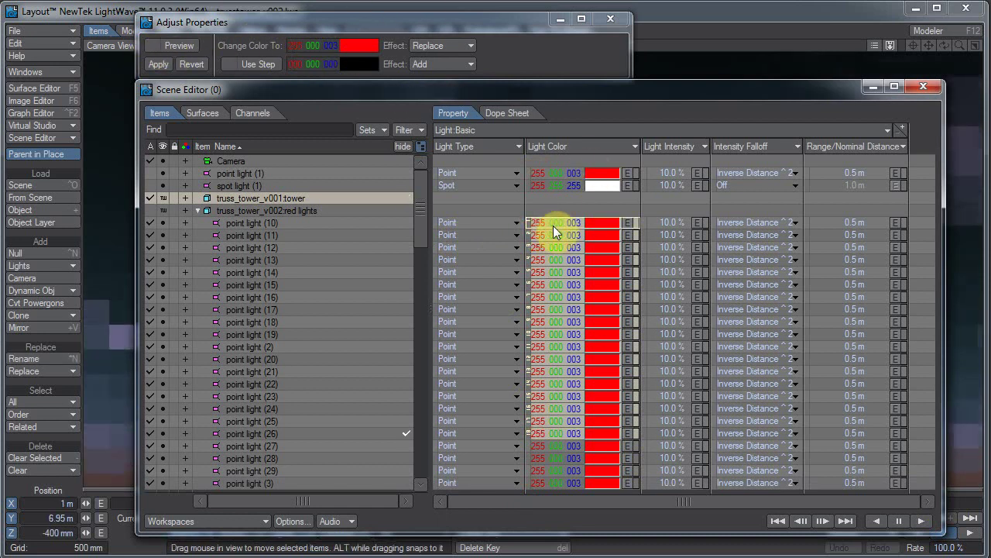
left_click_drag(553, 226, 607, 227)
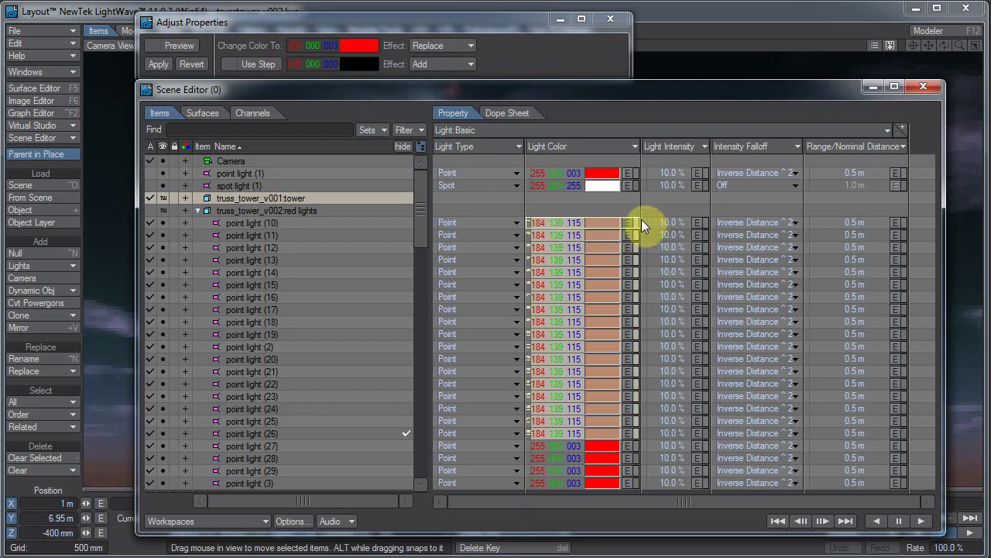
left_click_drag(641, 224, 655, 362)
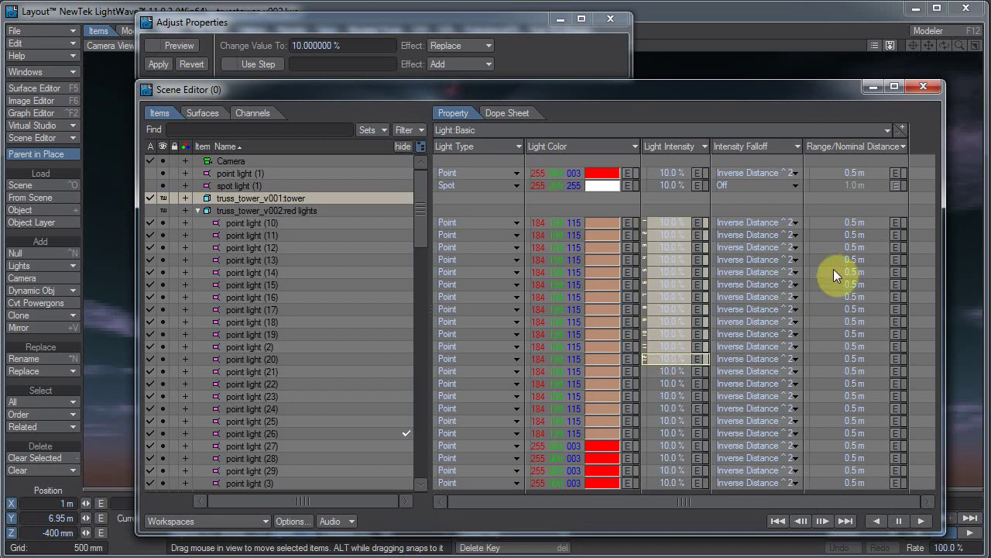
left_click(476, 130)
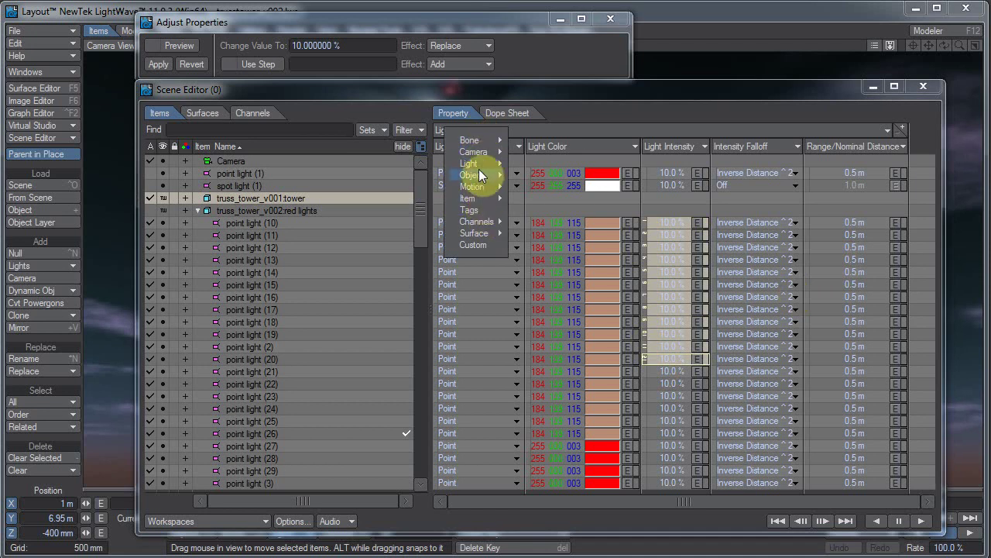
mouse_move(485, 169)
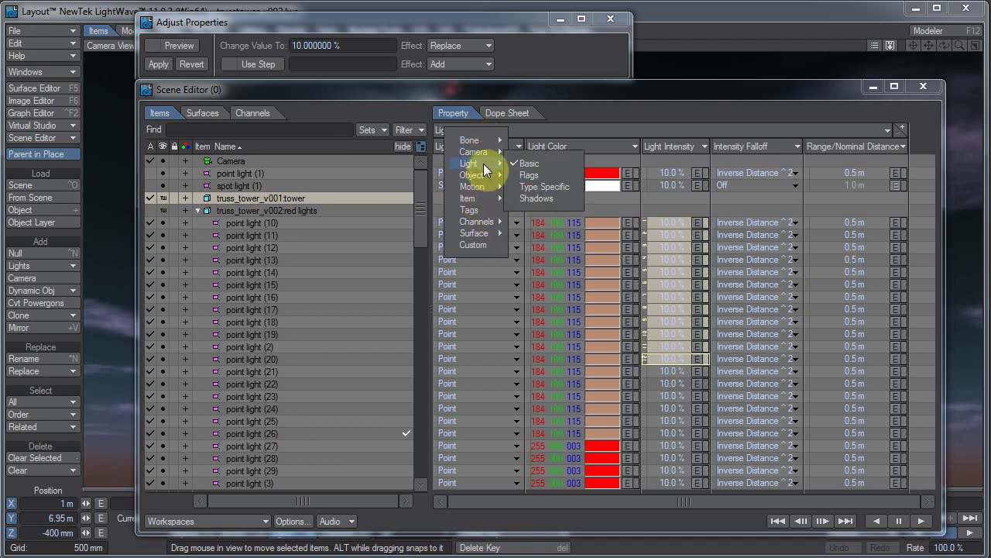
left_click(544, 176)
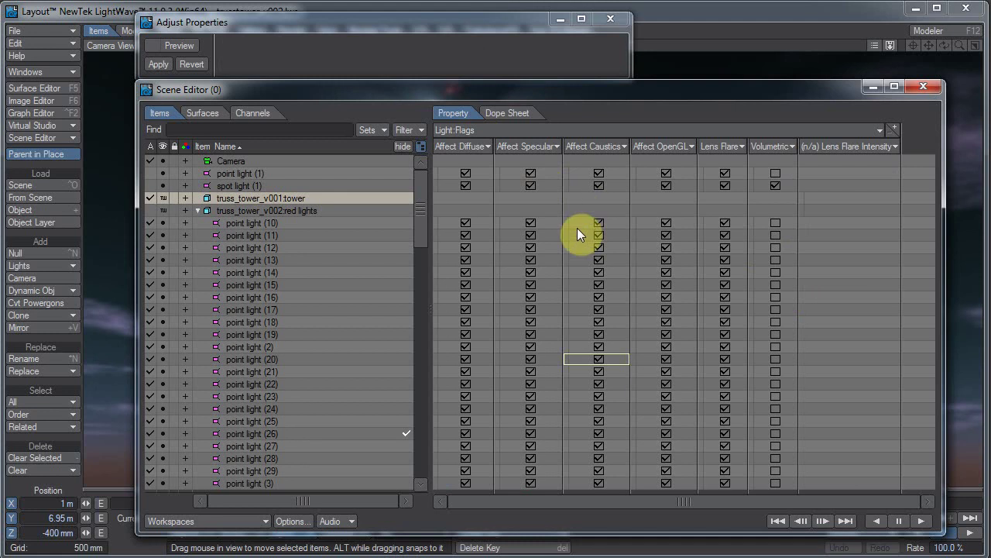
left_click_drag(564, 221, 574, 404)
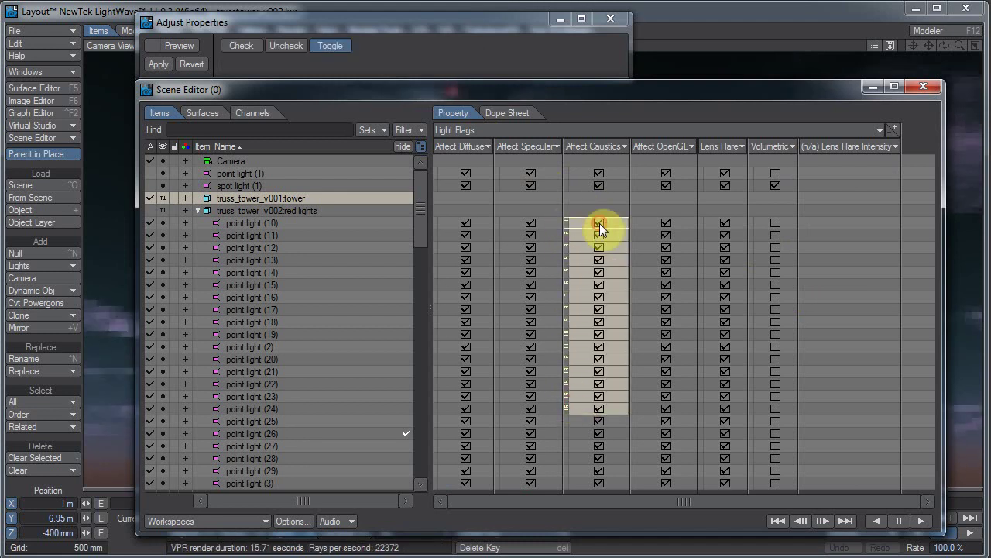
left_click(254, 44)
left_click(288, 45)
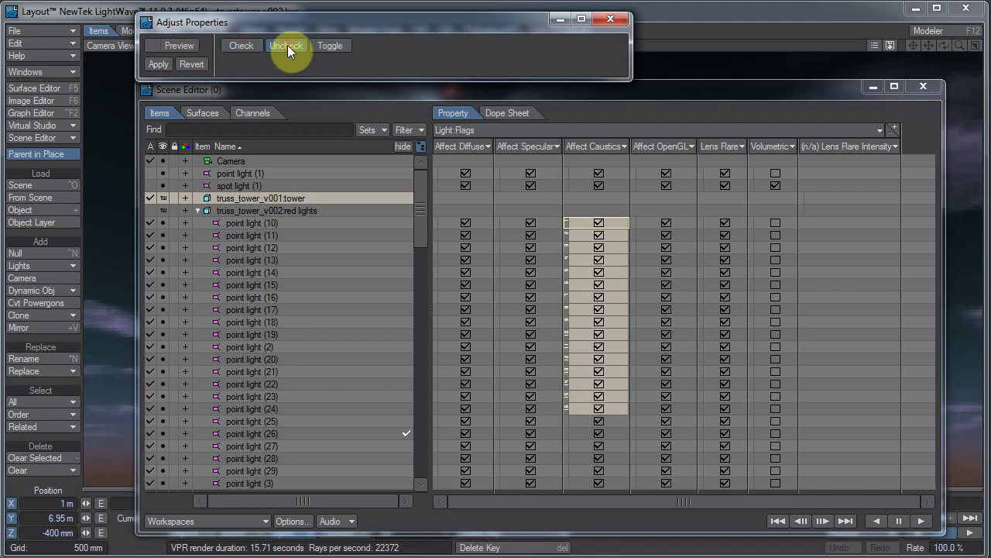
left_click(158, 64)
left_click(240, 45)
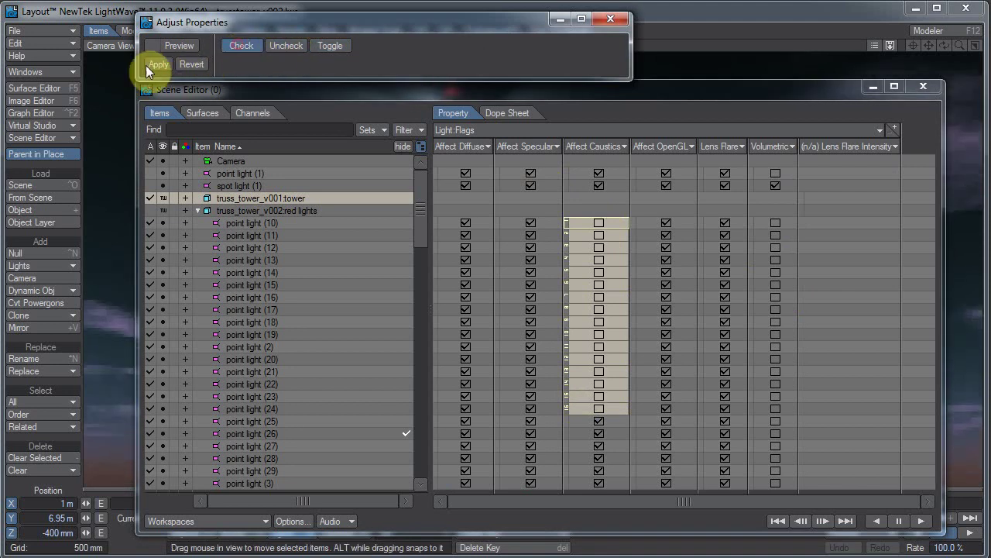
left_click(147, 65)
left_click(330, 45)
left_click(153, 61)
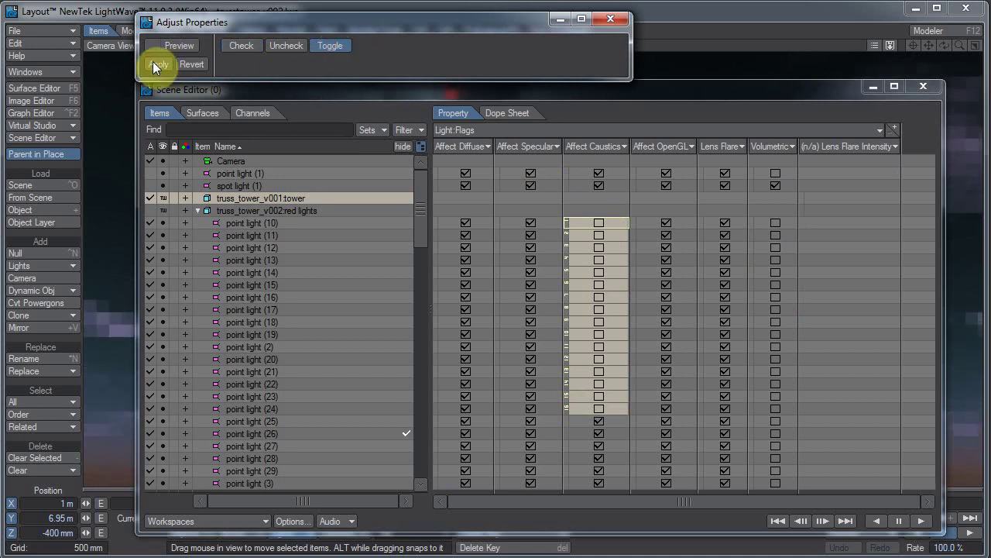
left_click(164, 65)
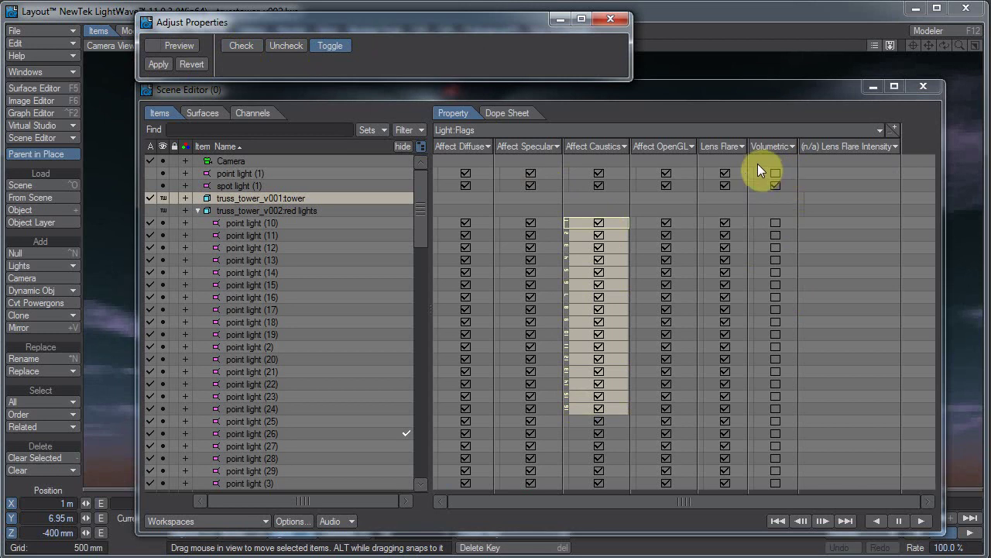
left_click_drag(752, 169, 728, 187)
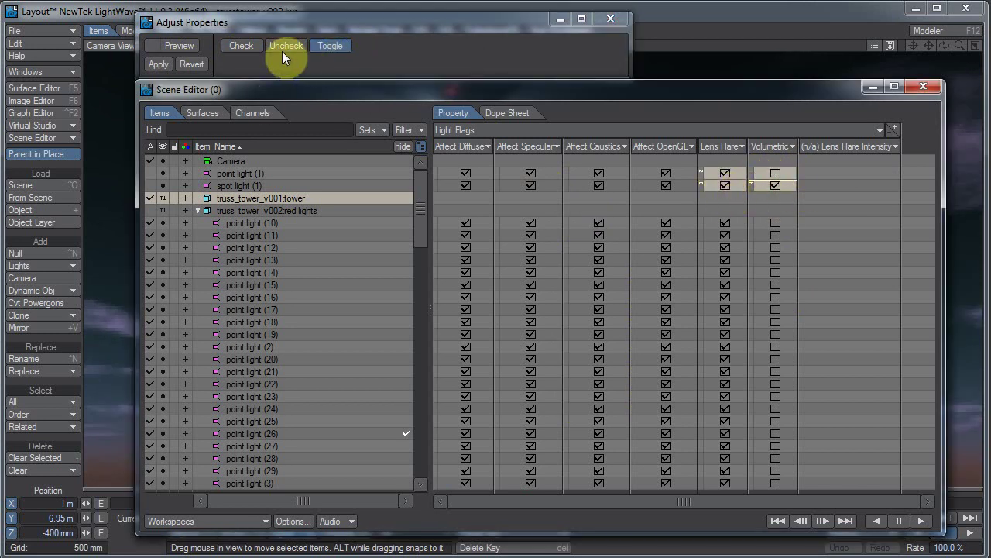
left_click(165, 65)
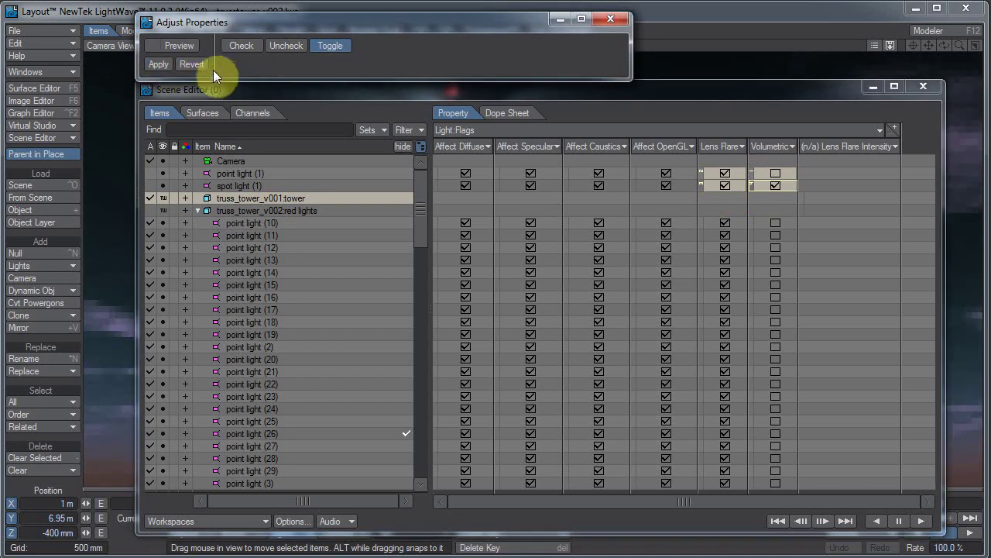
left_click(179, 48)
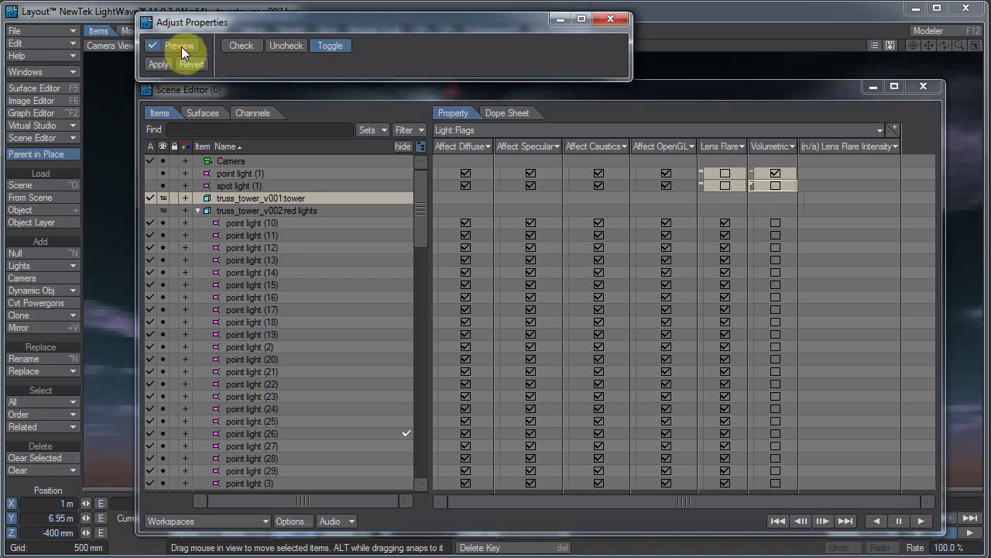
left_click(870, 297)
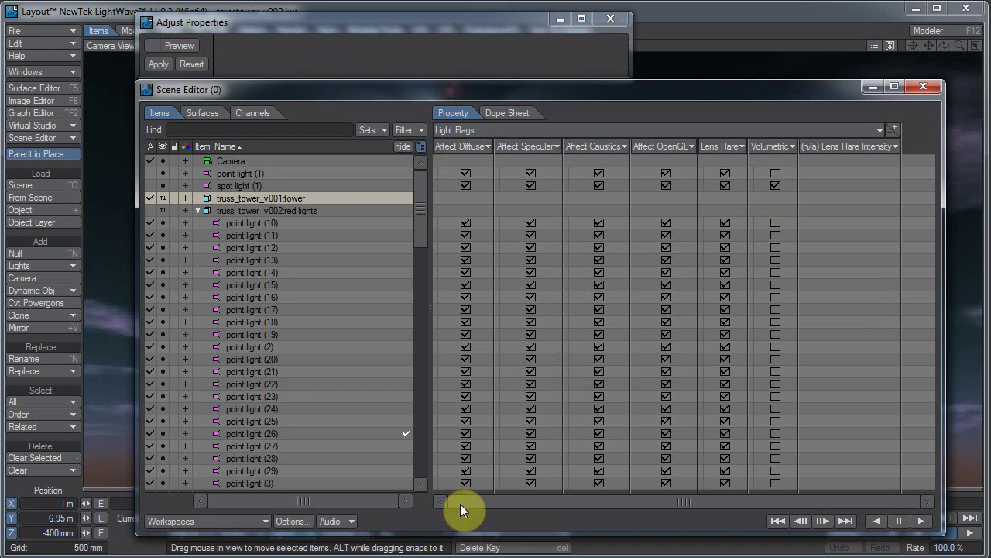
Select the Affect Diffuse through OpenGL cells for point lights (10)–(50).
left_click_drag(425, 206, 437, 482)
left_click(436, 222)
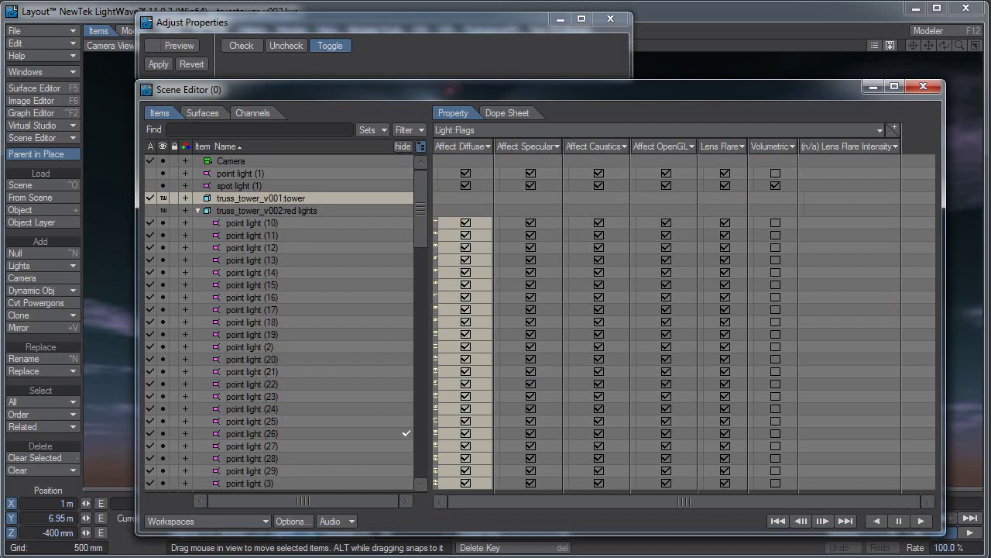
left_click_drag(420, 213, 418, 285)
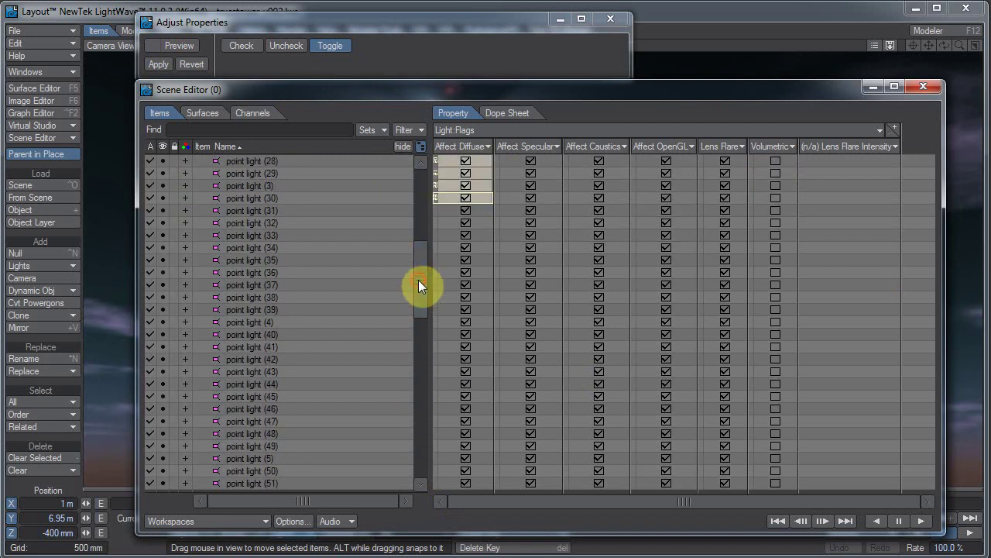
left_click(435, 472, "shift")
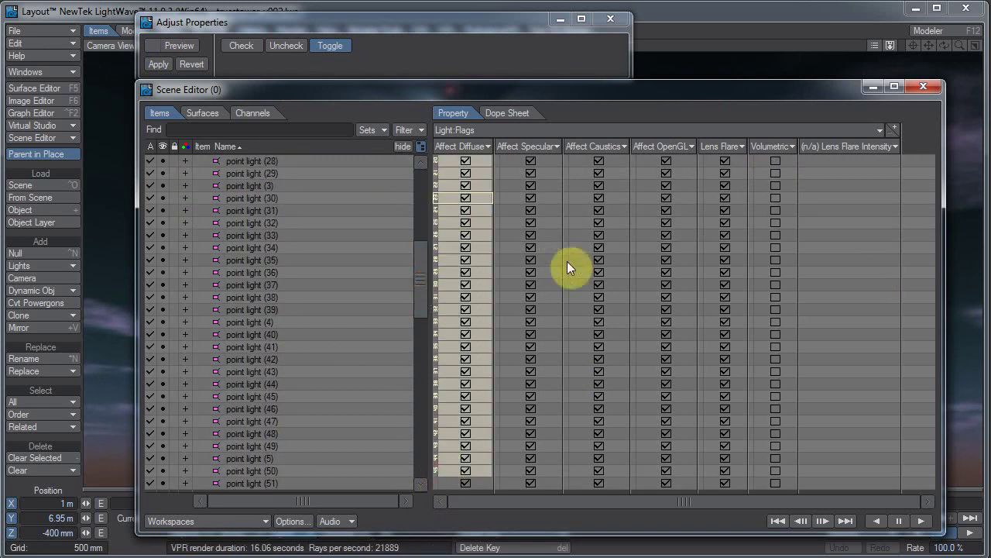
left_click(633, 161, "shift")
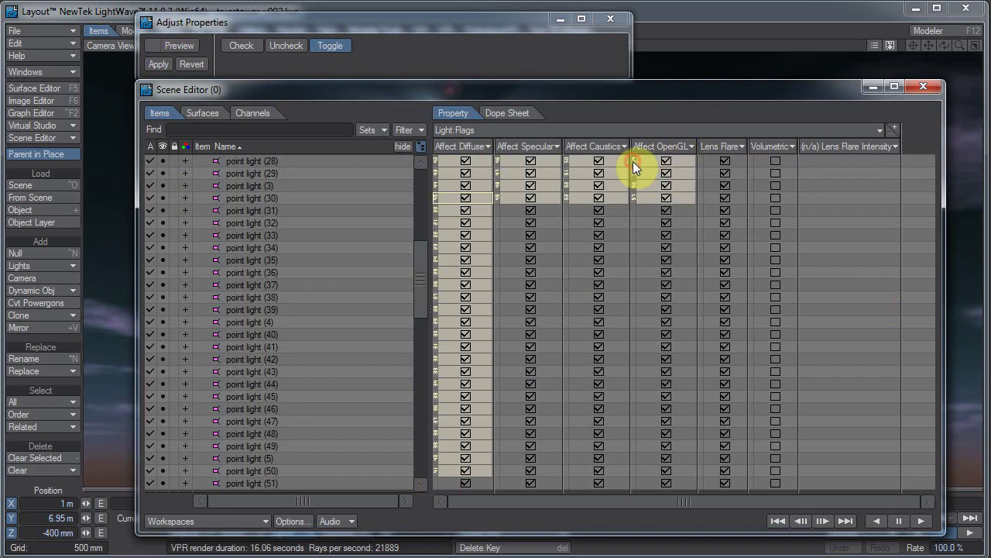
left_click(701, 470, "shift")
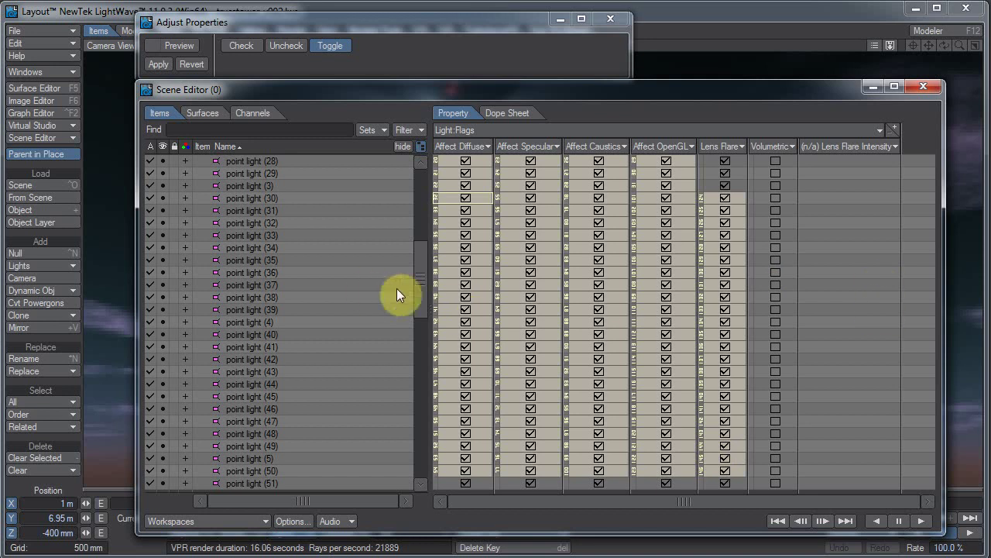
left_click_drag(419, 286, 433, 159)
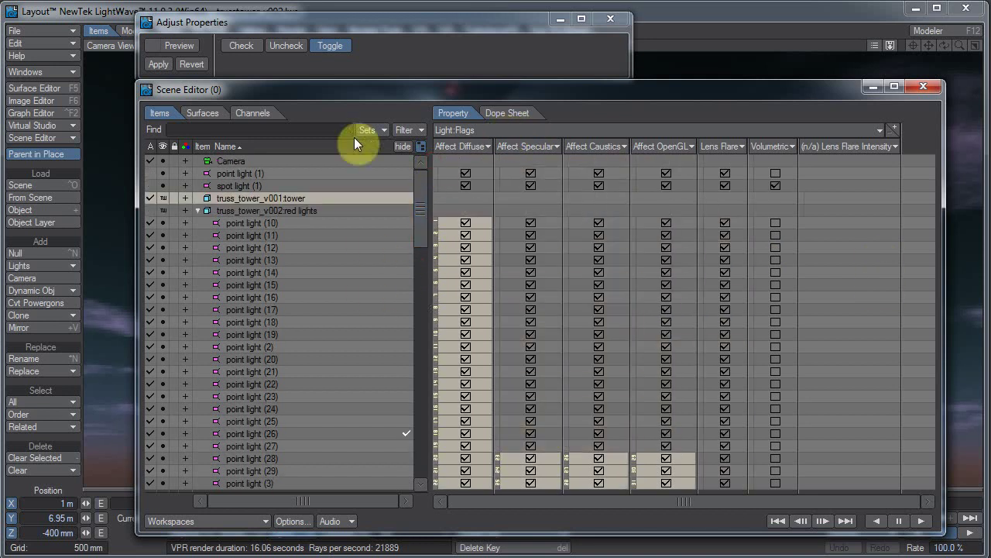
Select the truss_tower_v002:red lights group and collapse its child lights.
left_click(203, 200)
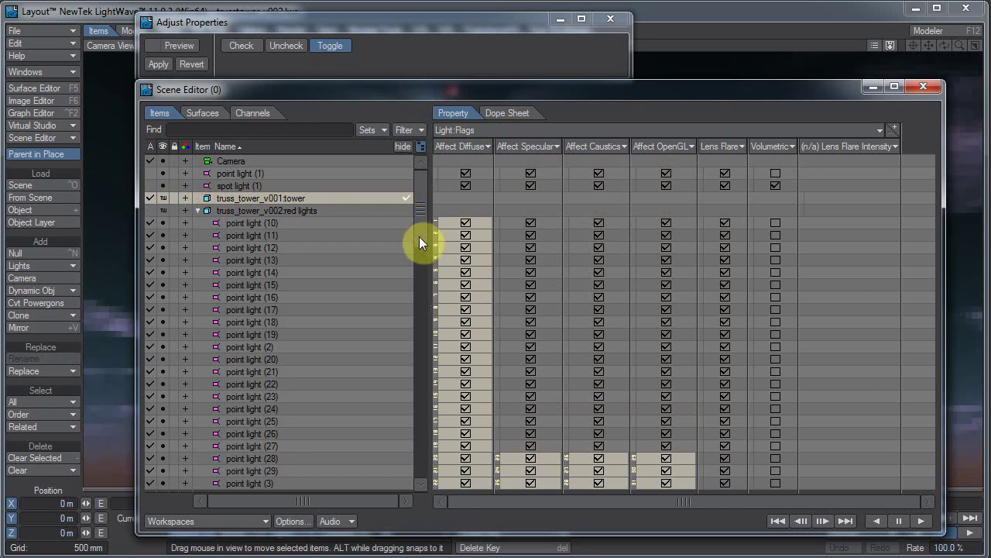
right_click(217, 168)
left_click(261, 210)
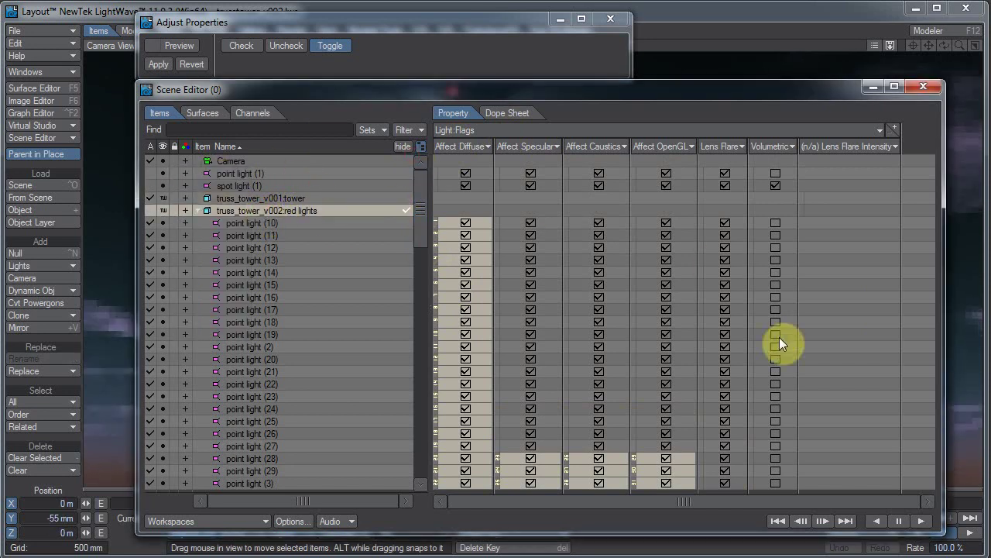
left_click(199, 211)
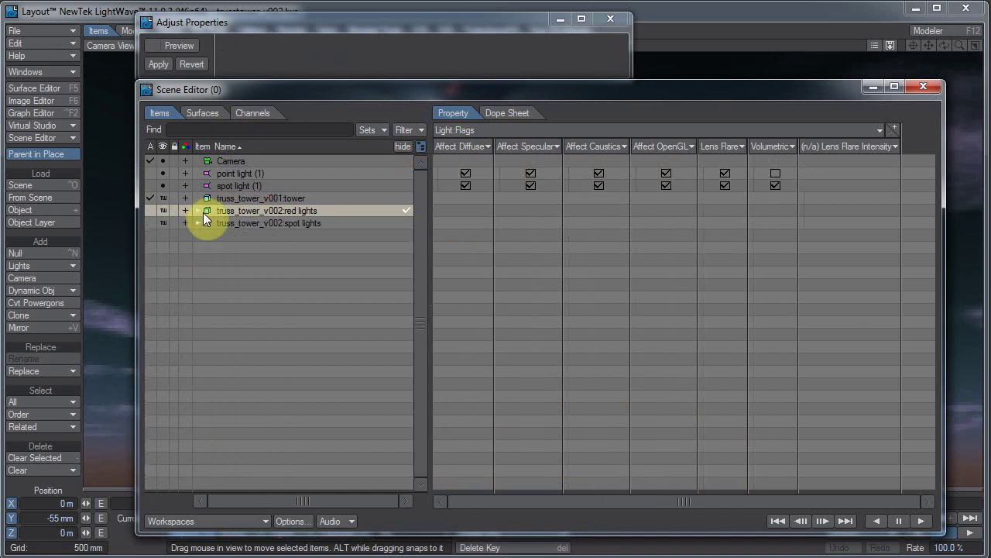
Tag the red lights and spot lights groups Red, then re-expand red lights.
left_click(207, 211)
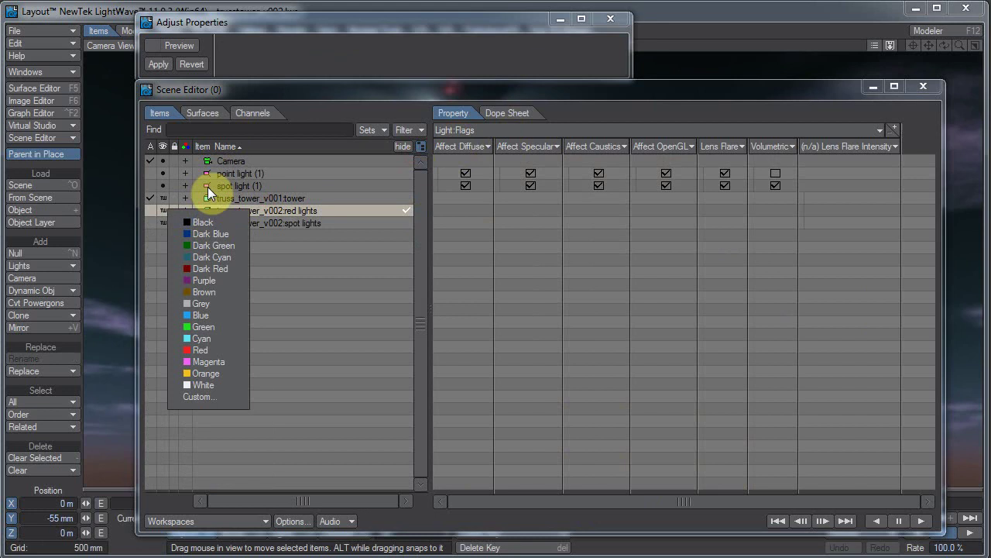
left_click(208, 349)
left_click(210, 221)
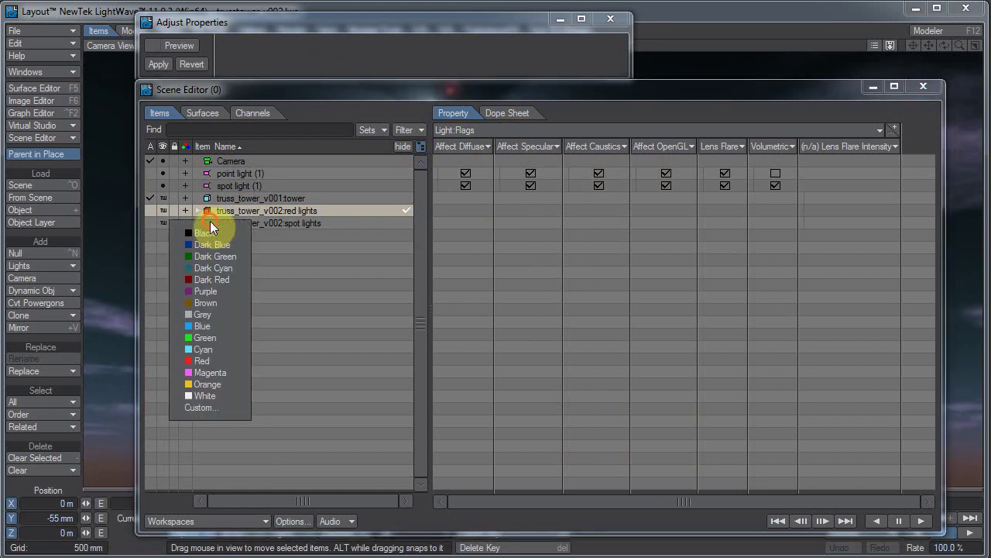
left_click(220, 361)
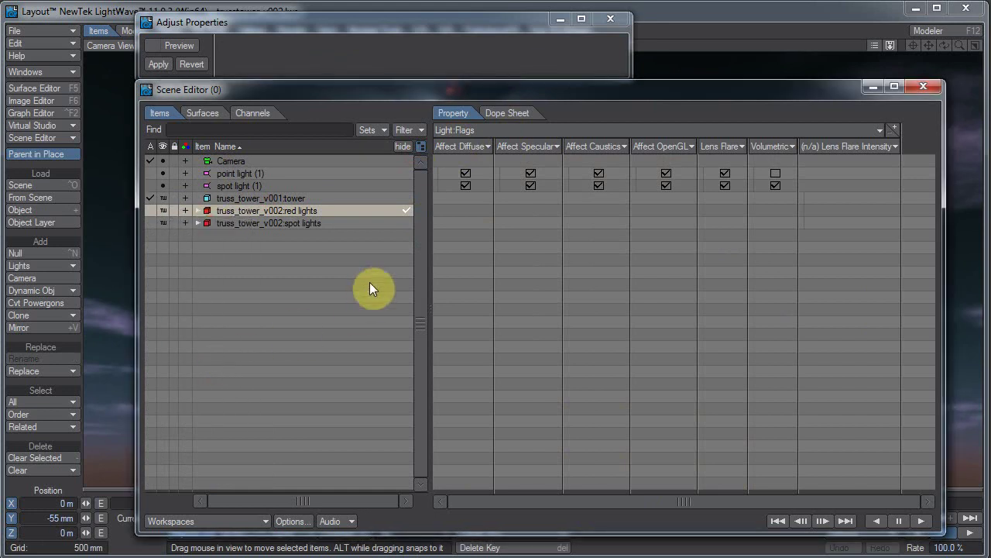
left_click(197, 210)
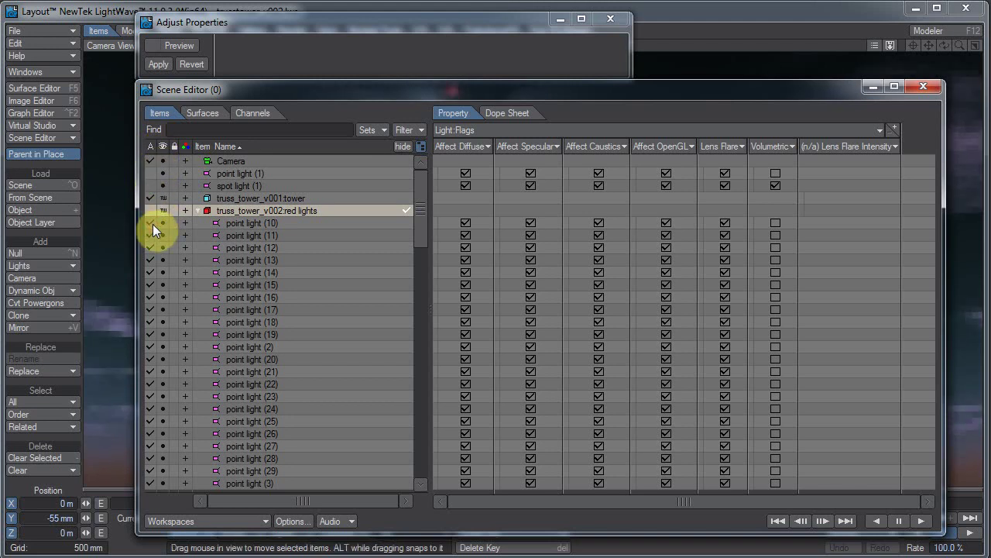
left_click_drag(593, 96, 862, 90)
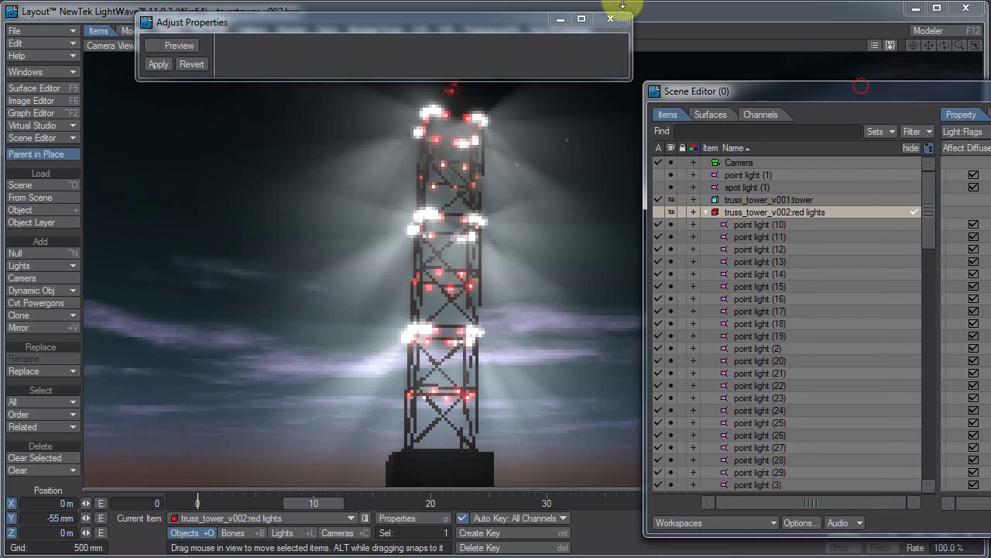
Close Adjust Properties and deactivate point lights (10) through (28).
left_click(612, 19)
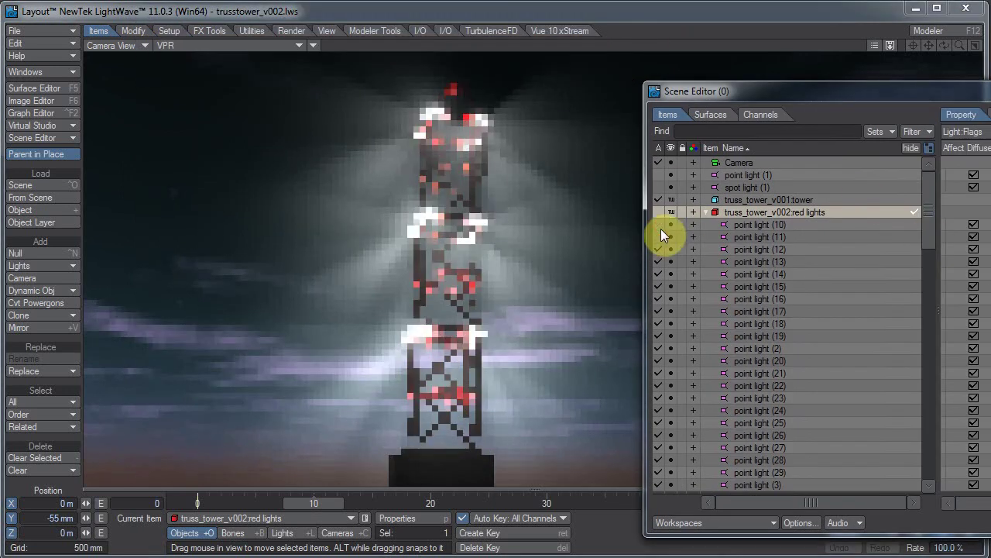
left_click(764, 224)
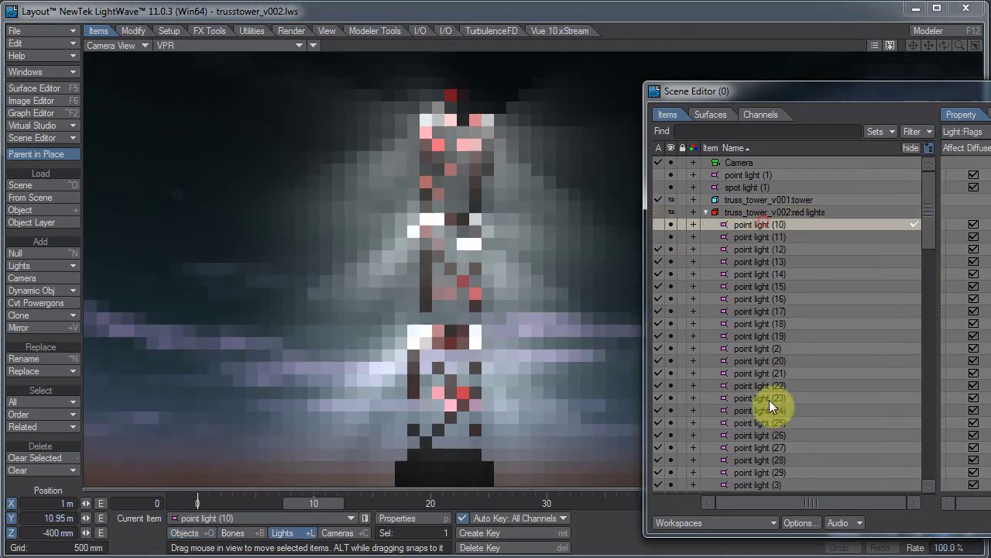
left_click(773, 460, "shift")
left_click(659, 397)
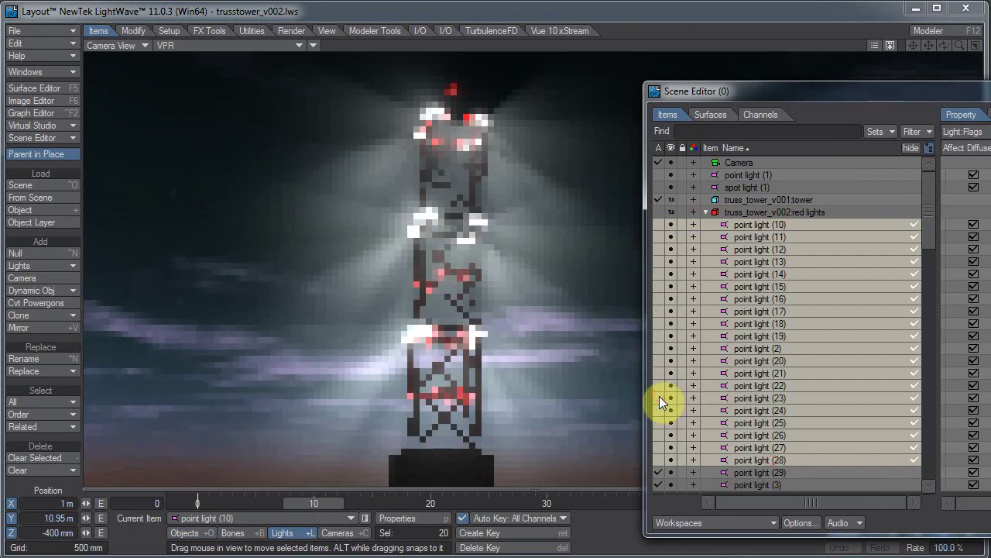
Select spot lights (10) through (28) and turn Active off, then back on.
left_click(705, 212)
left_click(747, 237)
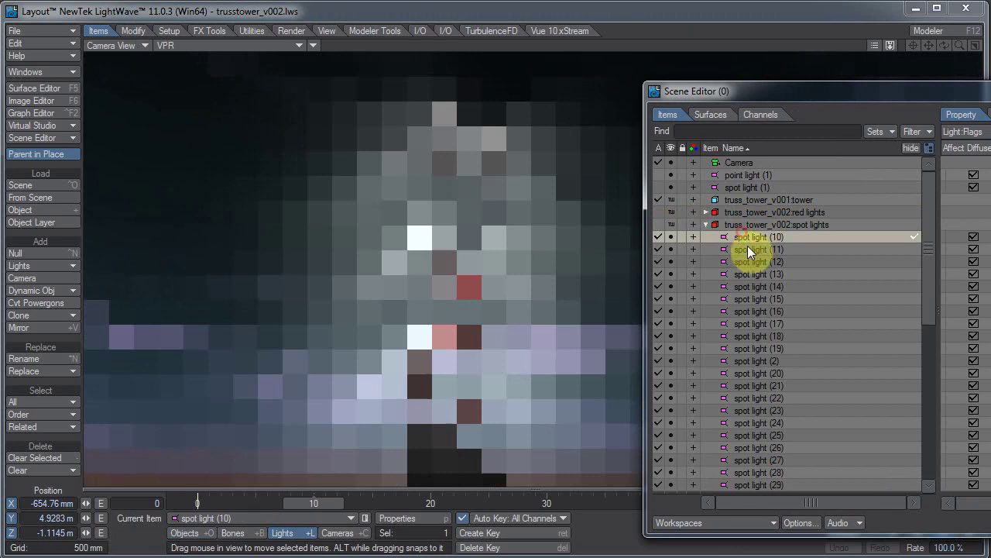
left_click(757, 470, "shift")
left_click(658, 240)
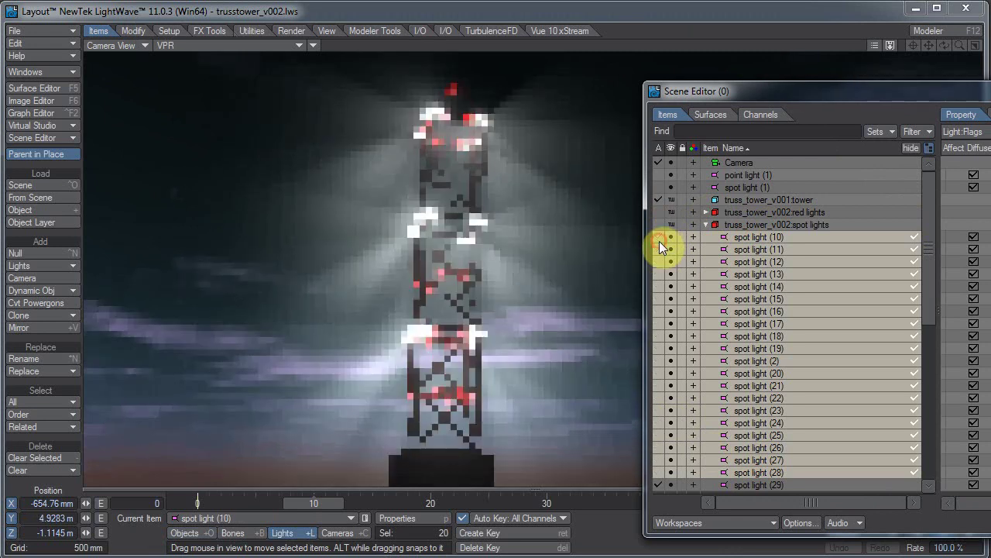
left_click(658, 240)
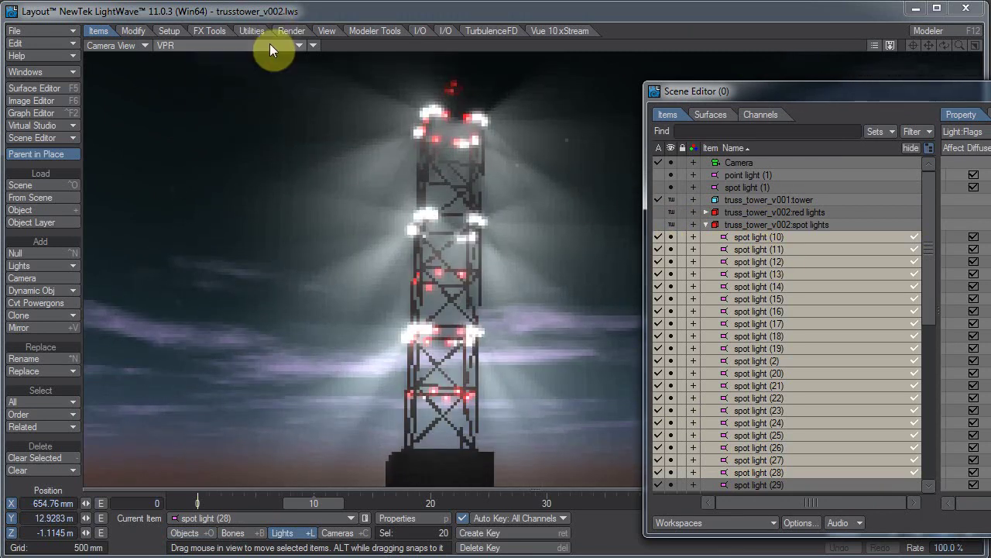
Set the viewport to Shaded Solid Perspective, then fit and orbit the view around the truss.
left_click(270, 45)
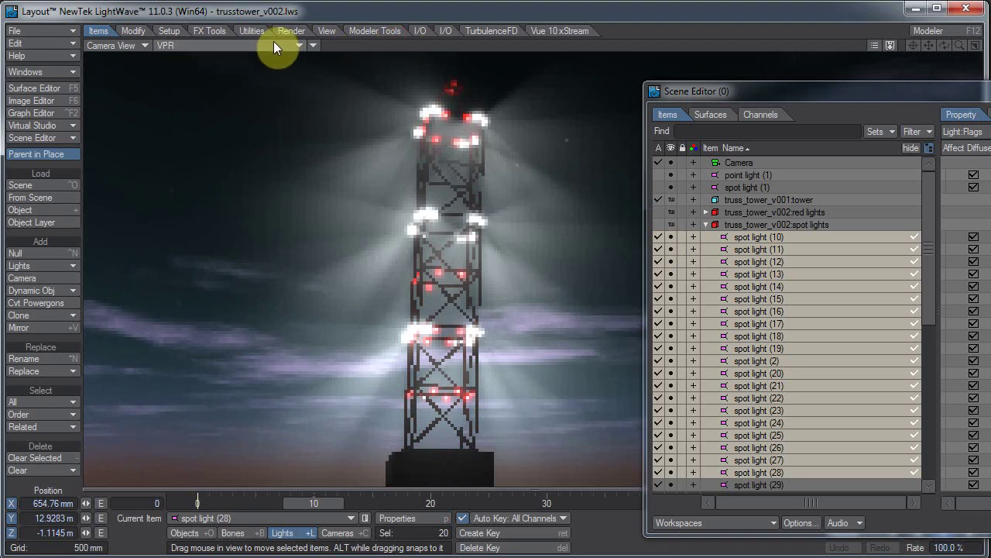
left_click(273, 44)
left_click(267, 90)
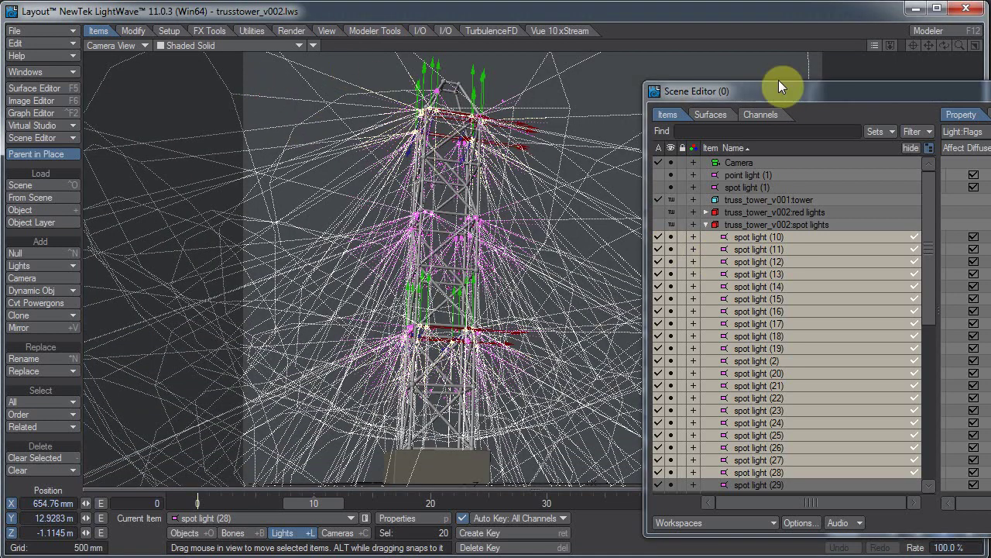
left_click(124, 47)
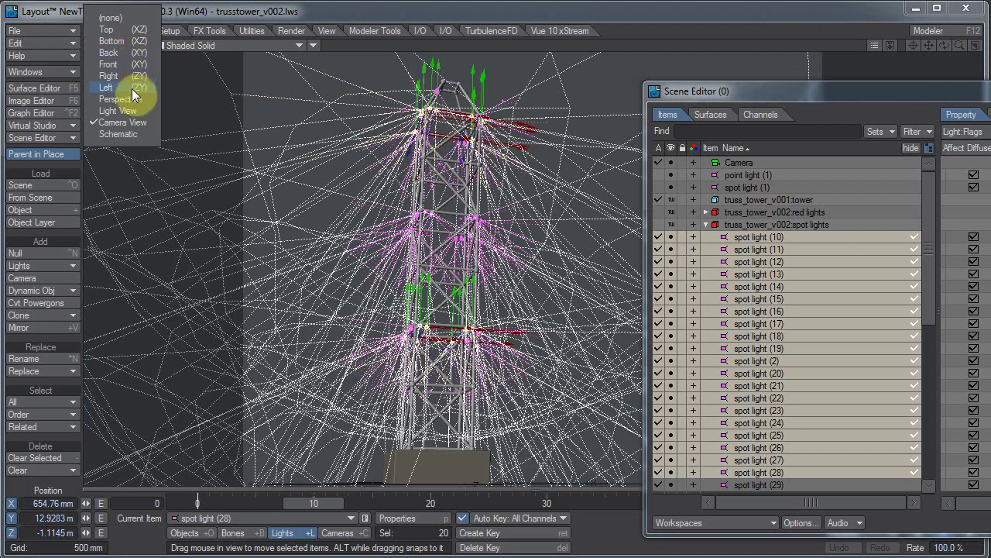
left_click(138, 107)
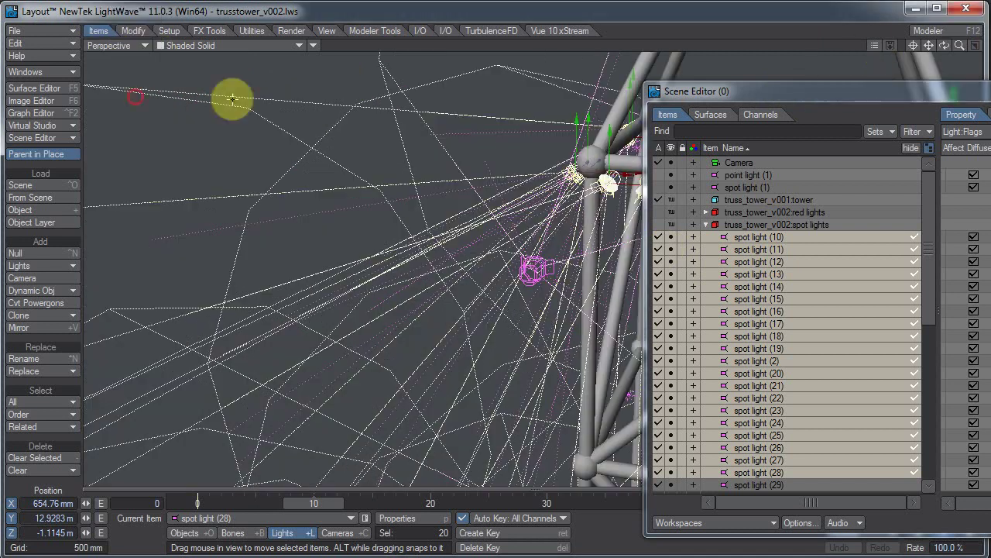
left_click(891, 45)
left_click_drag(498, 277, 934, 285, "alt")
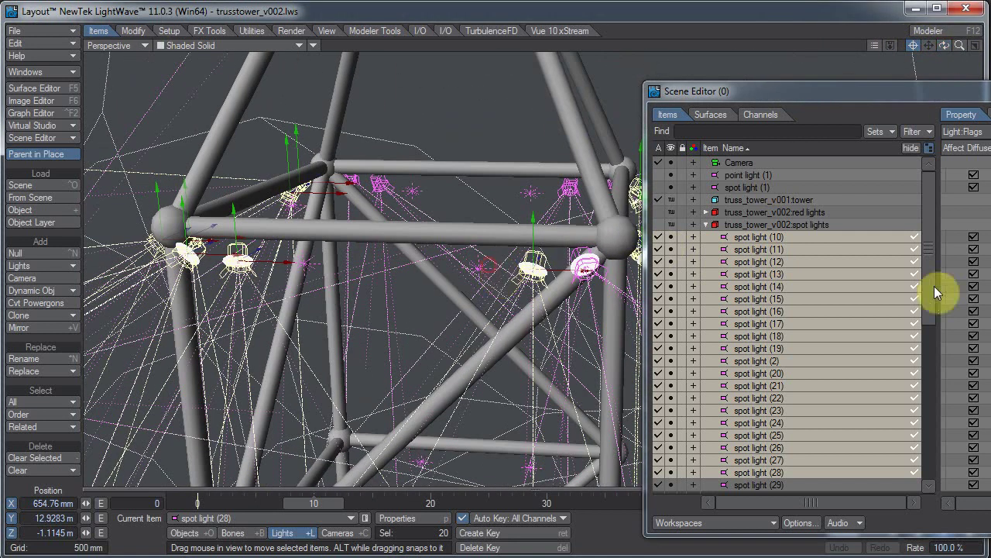
Toggle the eye column to hide the selected spot lights (10)–(28), then select spot light (10).
left_click(673, 237)
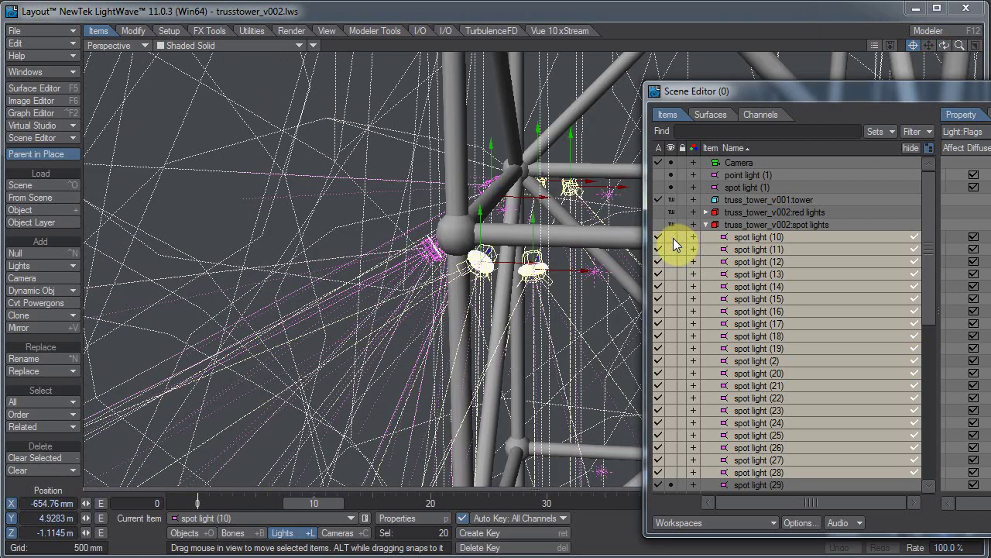
left_click(673, 242)
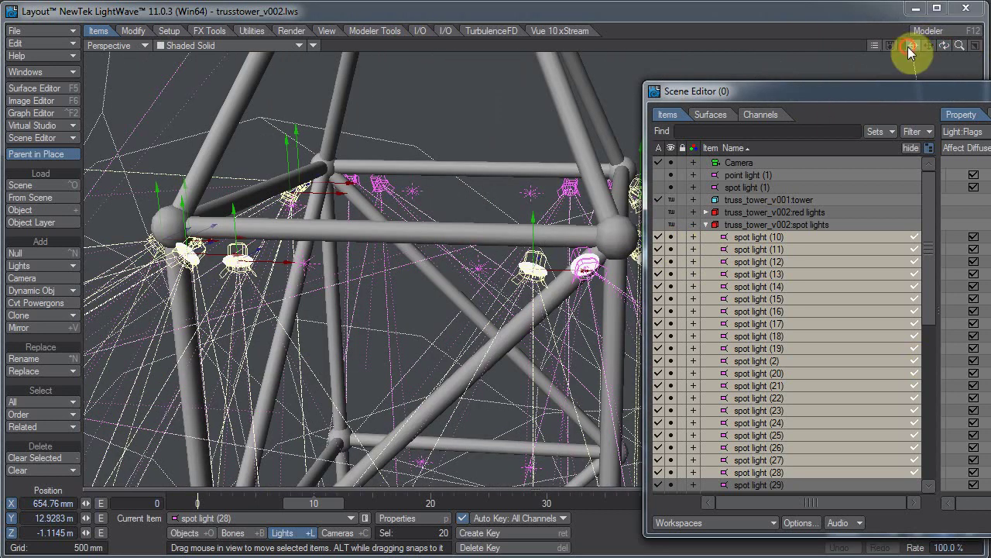
left_click(673, 241)
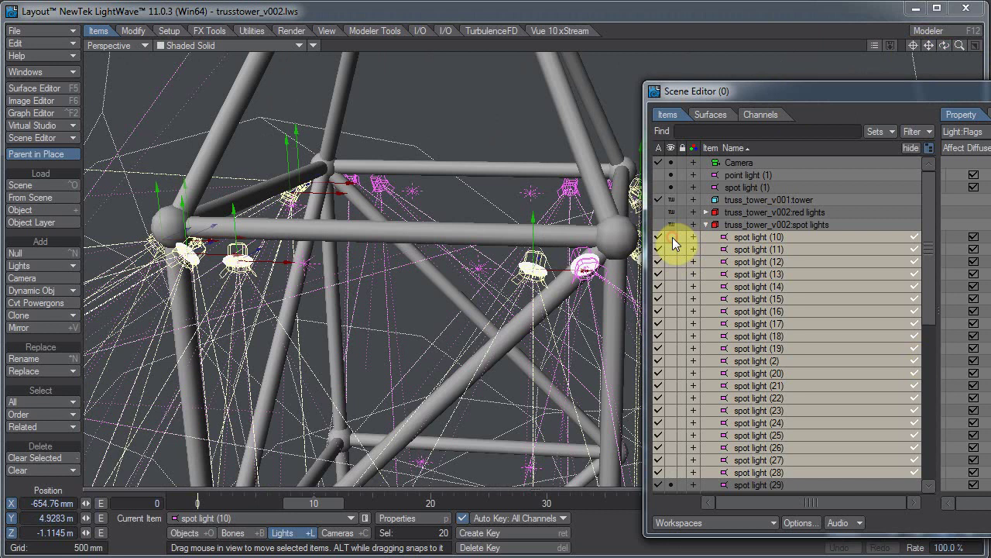
left_click(673, 240)
left_click(733, 224)
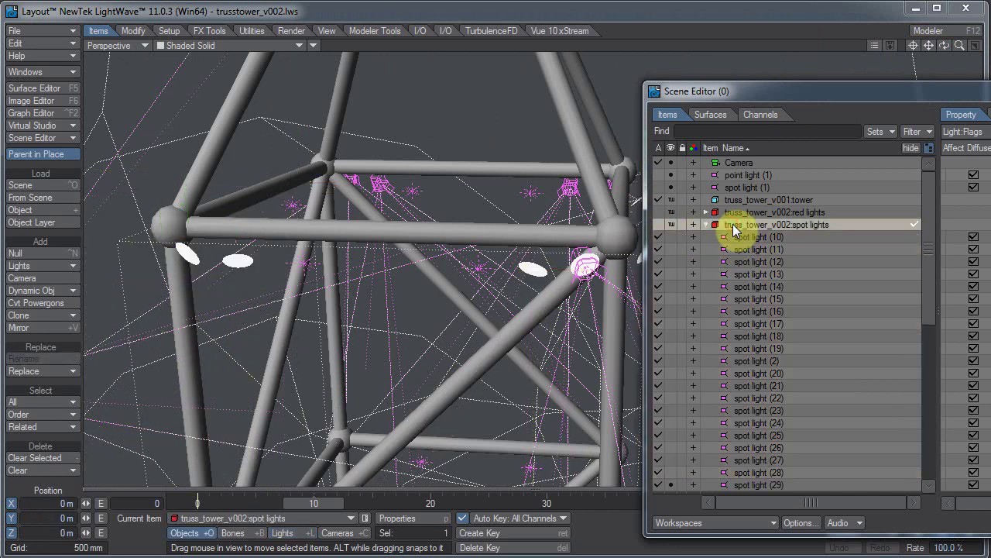
left_click(747, 240)
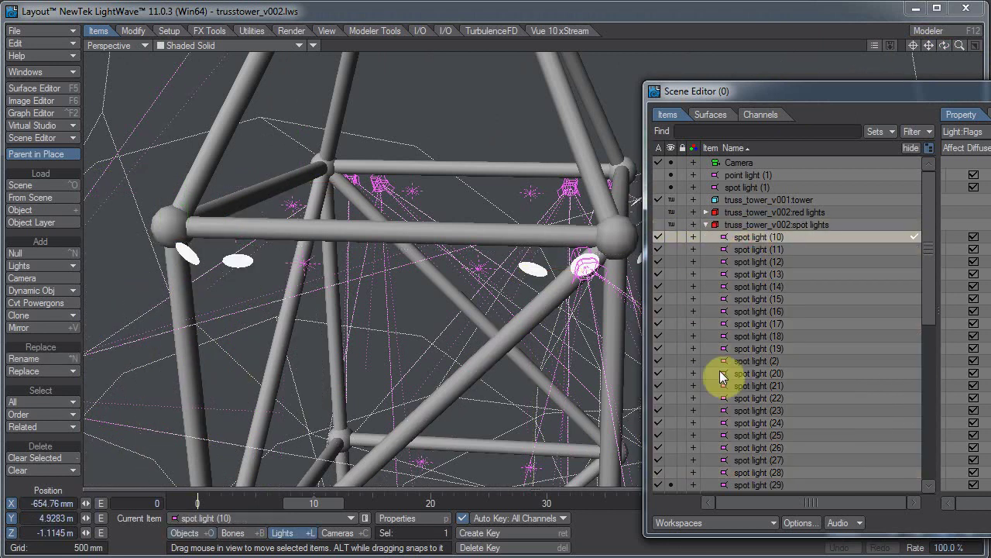
Extend the selection through spot light (28), then pick spot lights (29) and (30) on the truss.
left_click(739, 469, "shift")
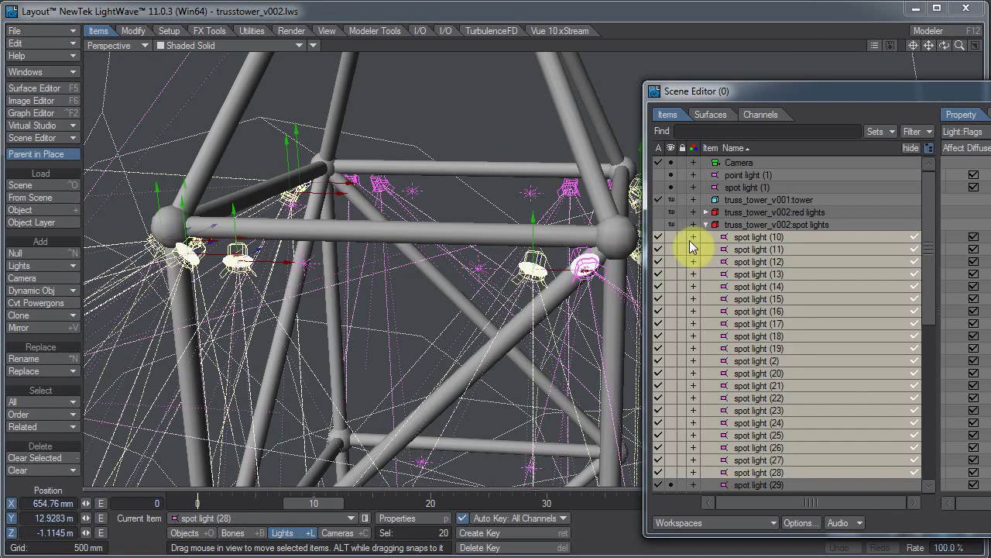
left_click(764, 188)
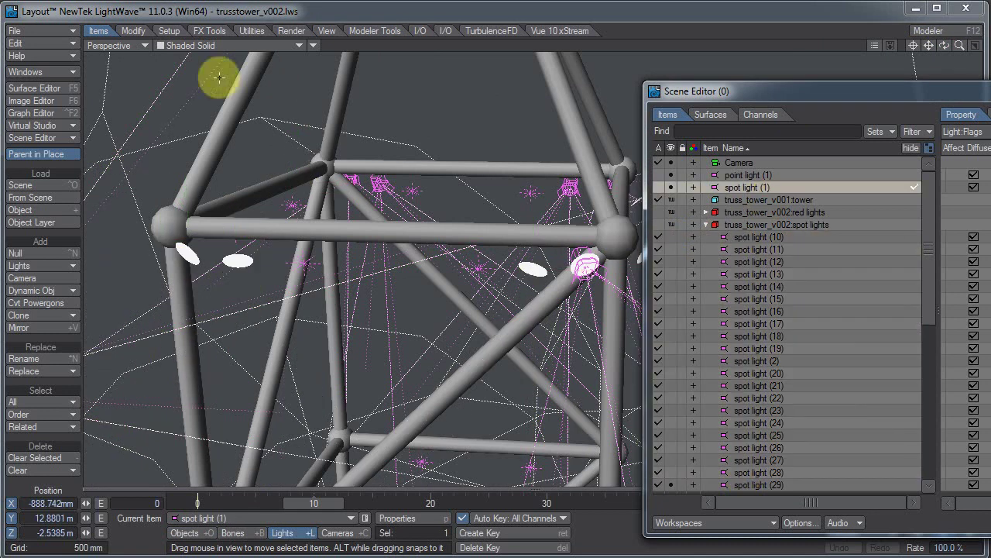
left_click(573, 184)
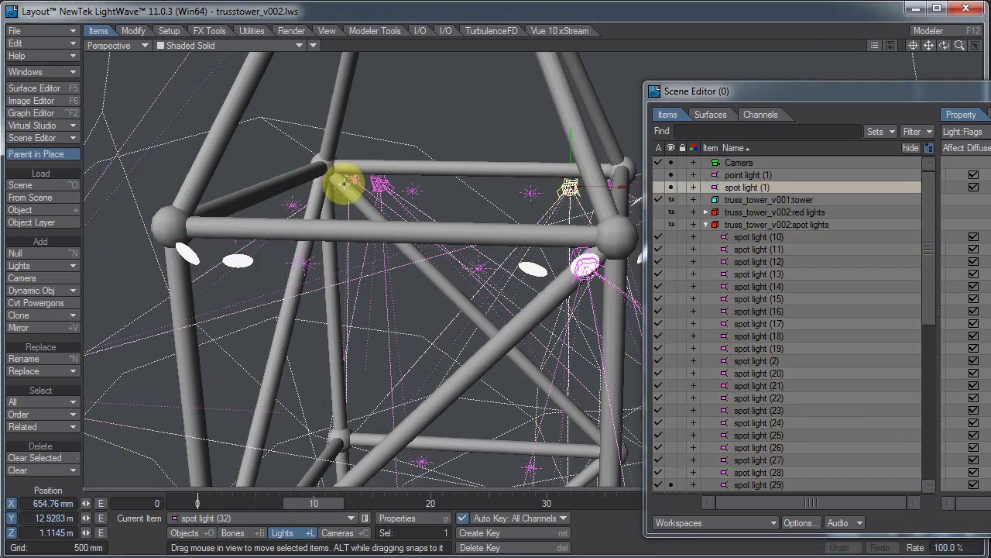
left_click(380, 184)
left_click(799, 97)
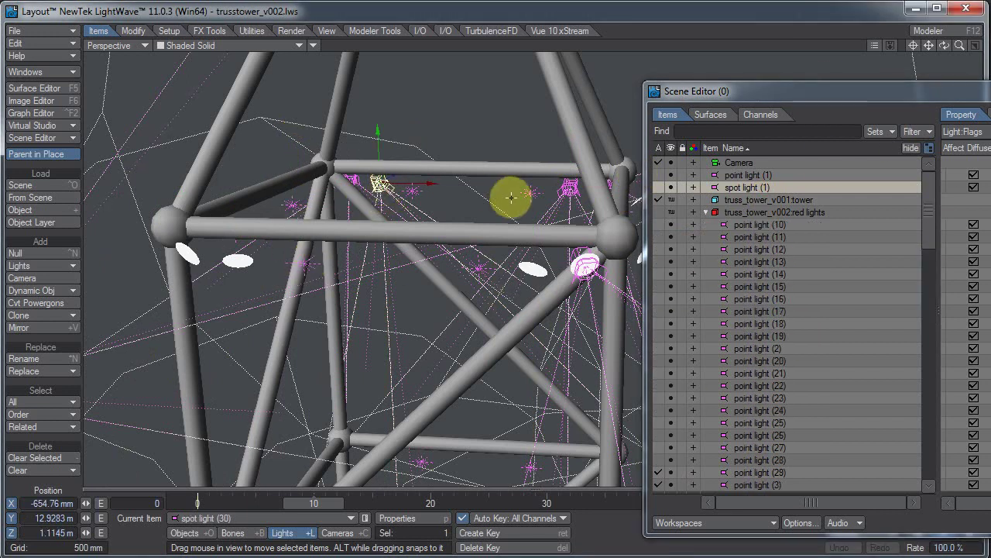
left_click(586, 276)
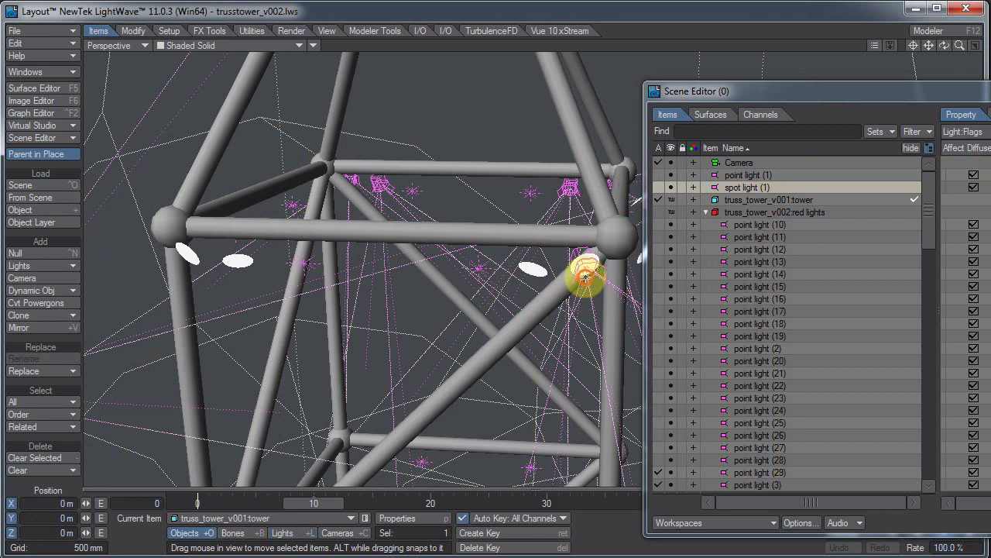
left_click(587, 268)
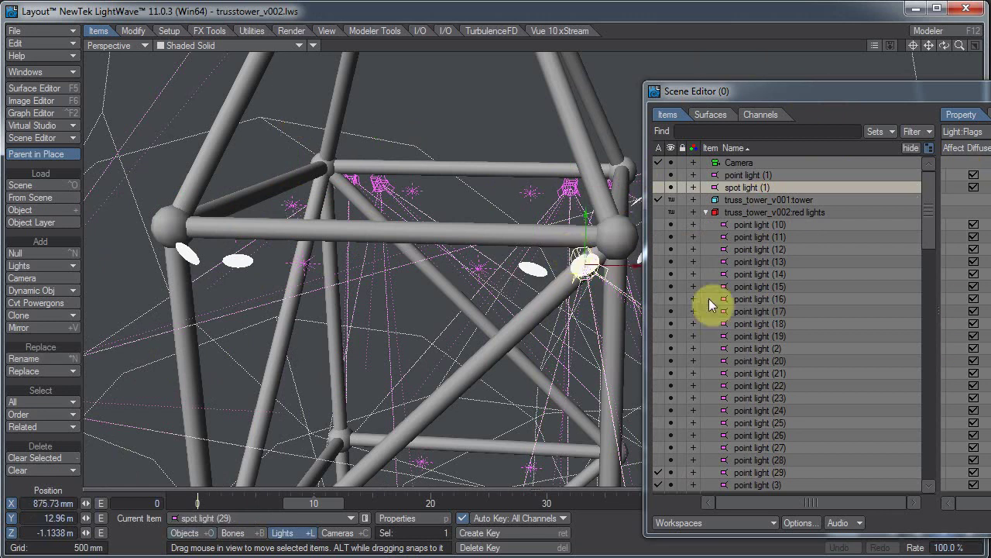
left_click(378, 183)
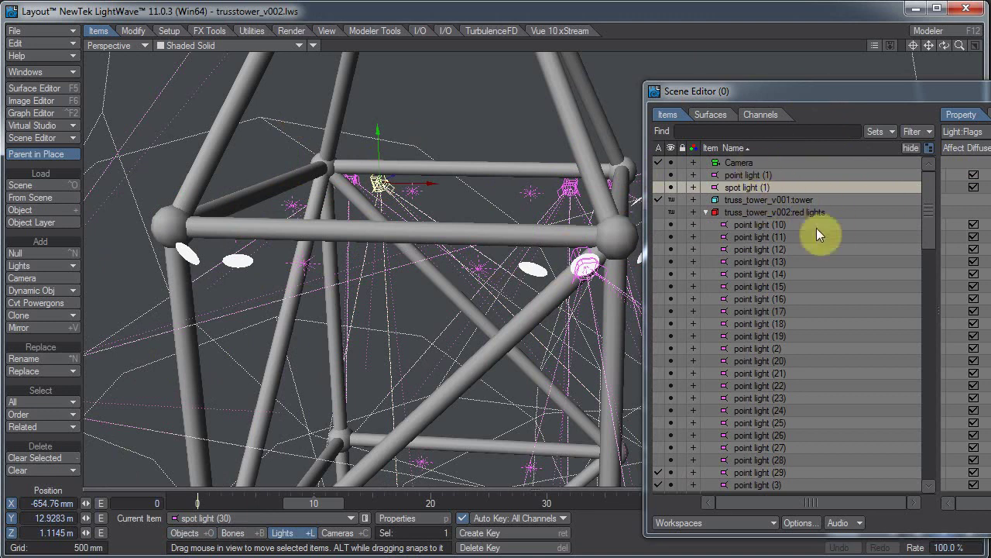
Use Selection > Highlight view port selection in the item list, then select spot light (31).
right_click(738, 200)
mouse_move(765, 211)
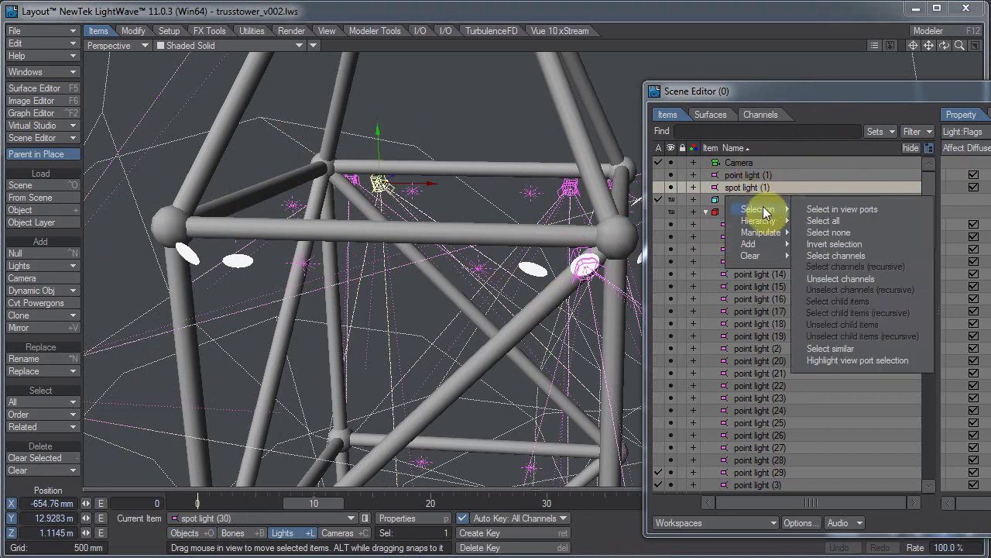
left_click(880, 360)
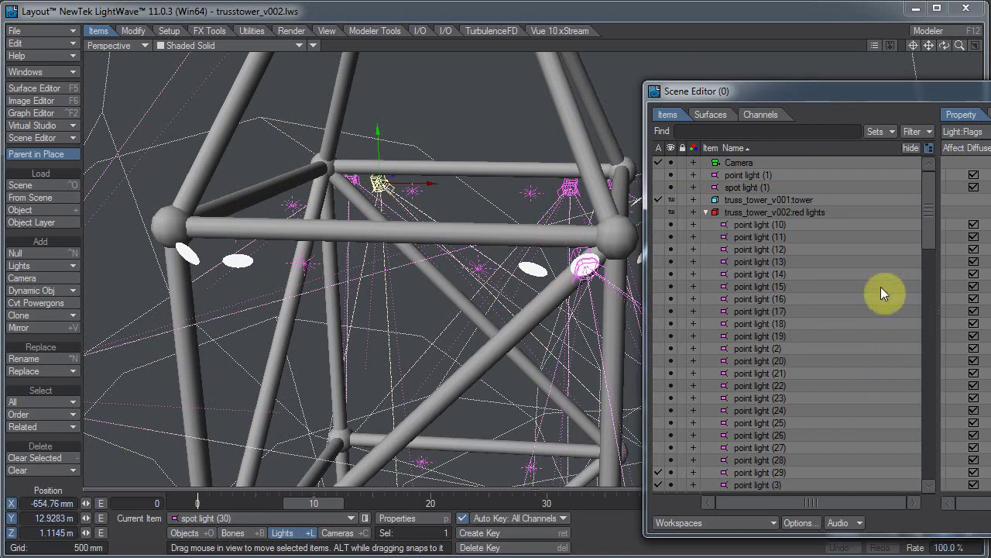
left_click_drag(928, 232, 948, 419)
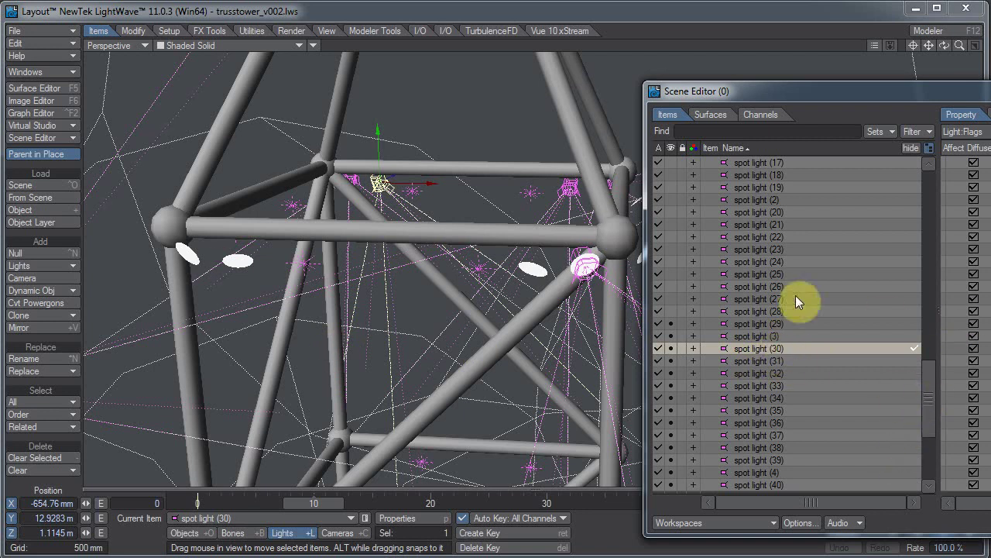
left_click(811, 273)
left_click(811, 358)
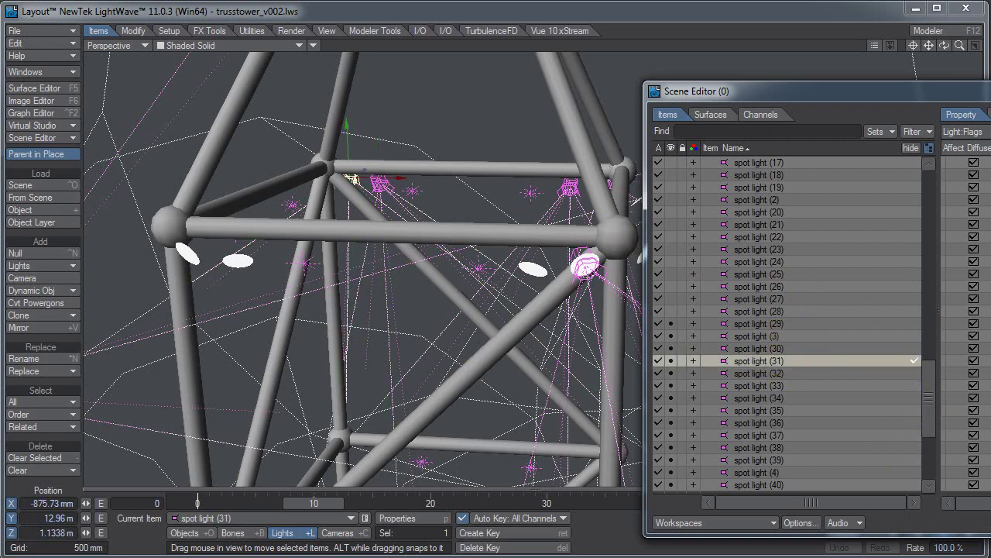
Select spot lights (2)–(31) plus (18), (19), (36), (33) and (4) in the Scene Editor.
left_click_drag(990, 97, 790, 59)
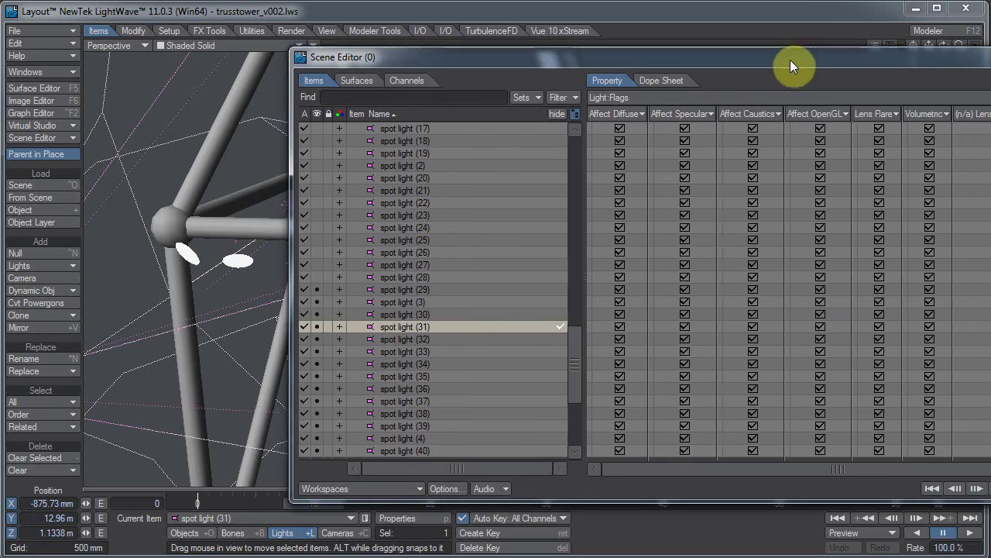
left_click(466, 163, "shift")
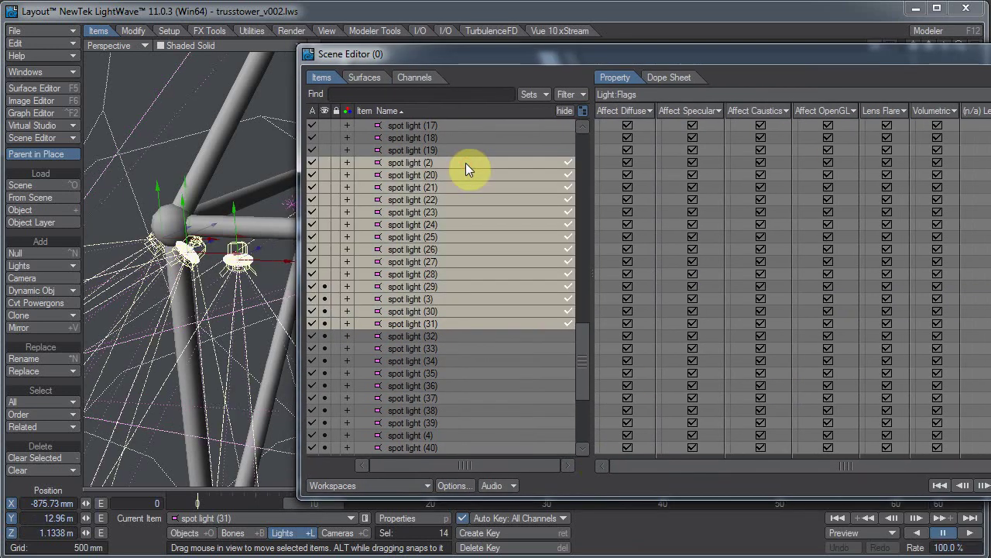
left_click(501, 150, "ctrl")
left_click(507, 137, "ctrl")
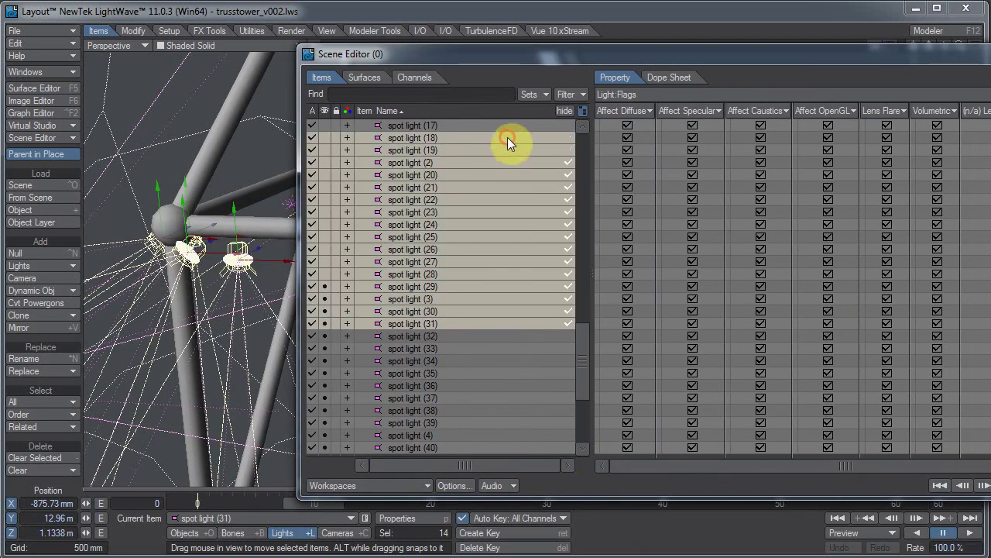
left_click(483, 385, "ctrl")
left_click(480, 349, "ctrl")
left_click(486, 434, "ctrl")
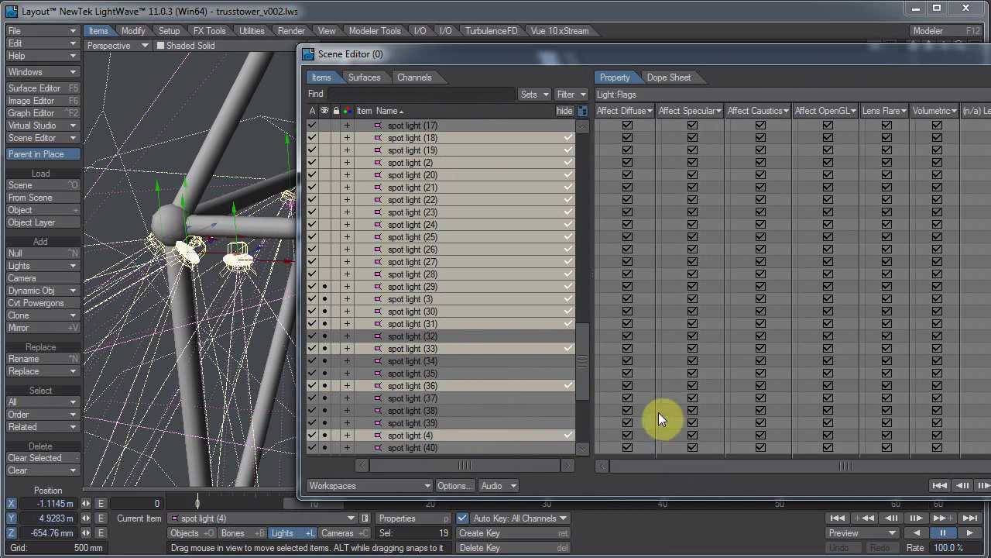
Open the Adjust Properties toggle for the Affect Diffuse flag, leaving every spot light checked.
left_click(601, 438)
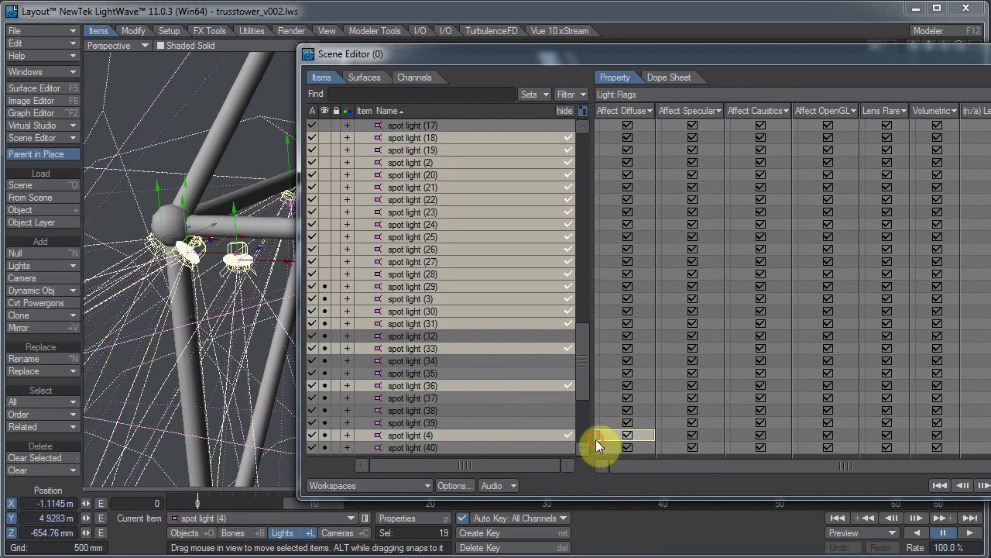
left_click(595, 385, "ctrl")
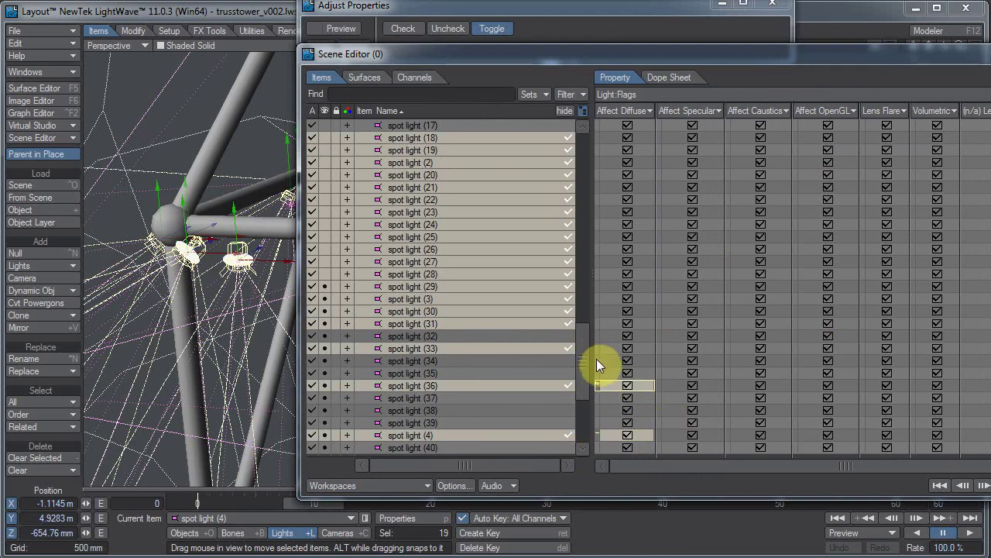
left_click(596, 348, "ctrl")
left_click_drag(595, 320, 598, 116)
left_click(600, 335)
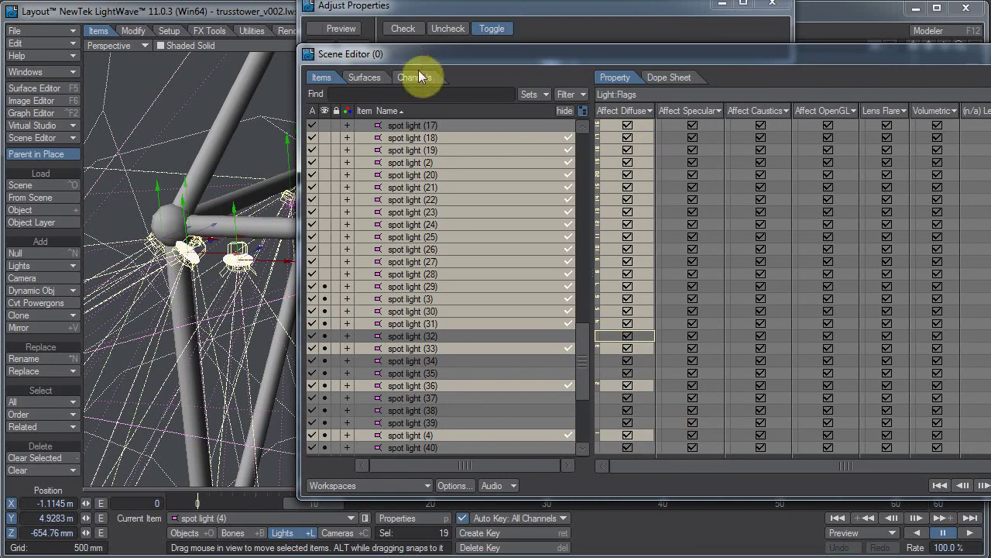
Reposition the Scene Editor and collapse, then re-expand, the red lights and spot lights groups.
left_click_drag(633, 52, 677, 32)
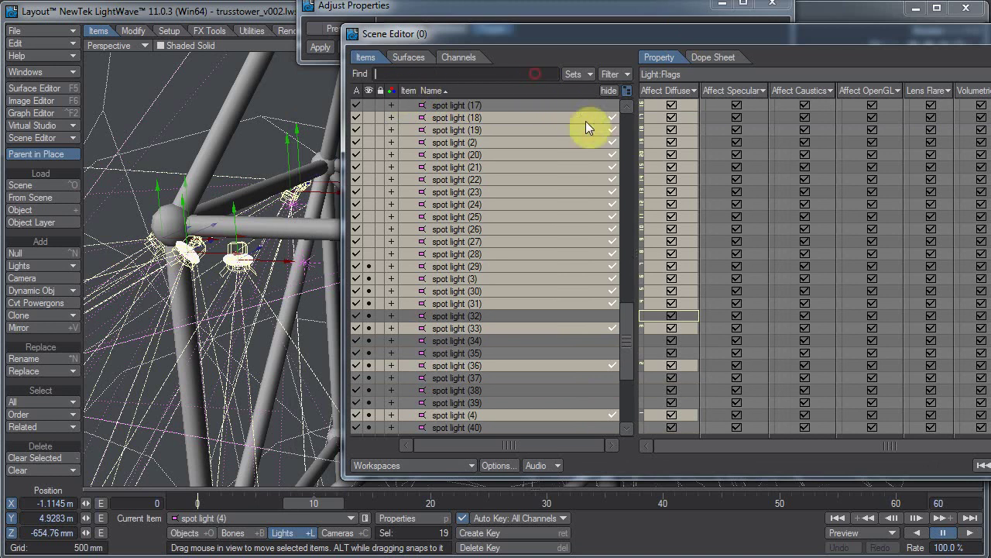
left_click_drag(620, 348, 636, 159)
left_click(660, 59)
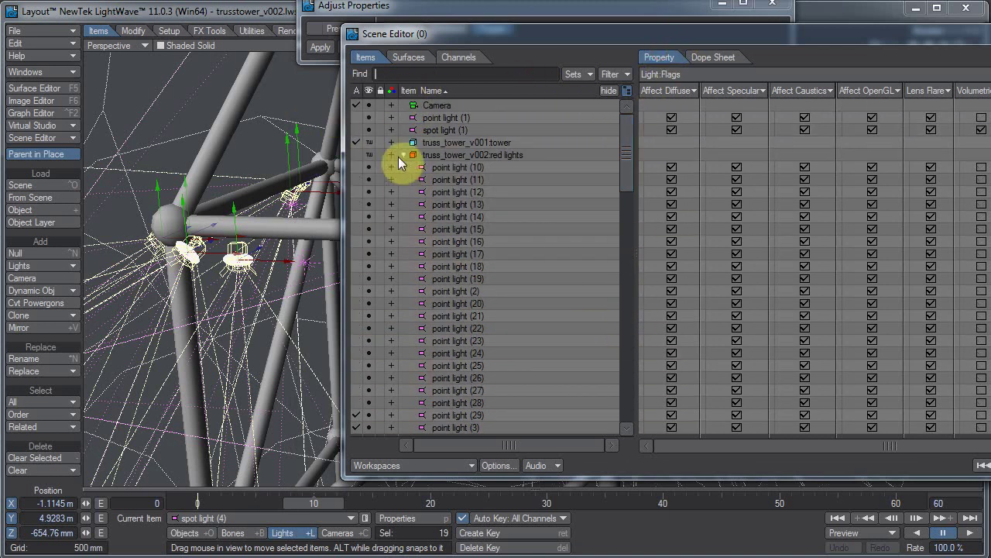
left_click(403, 155)
left_click(403, 168)
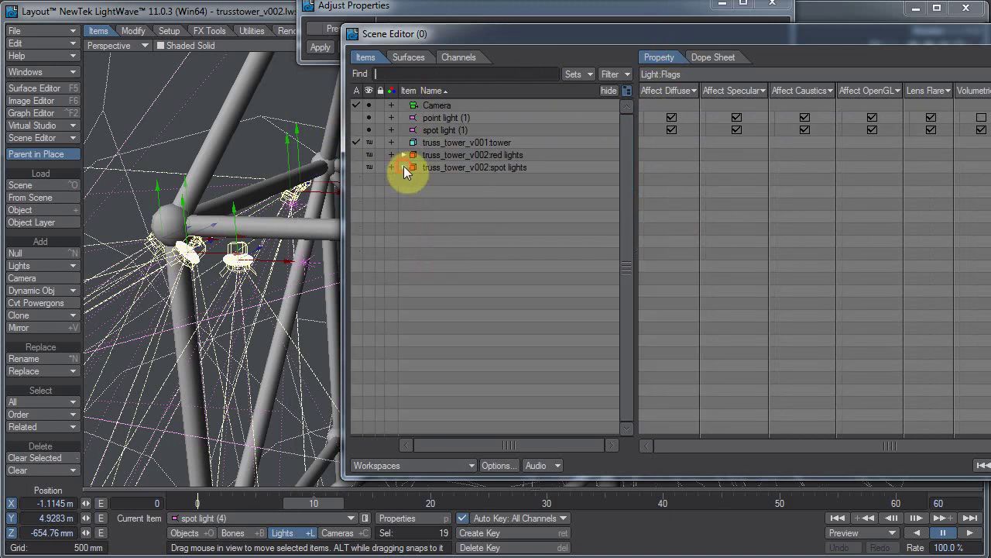
left_click(404, 154)
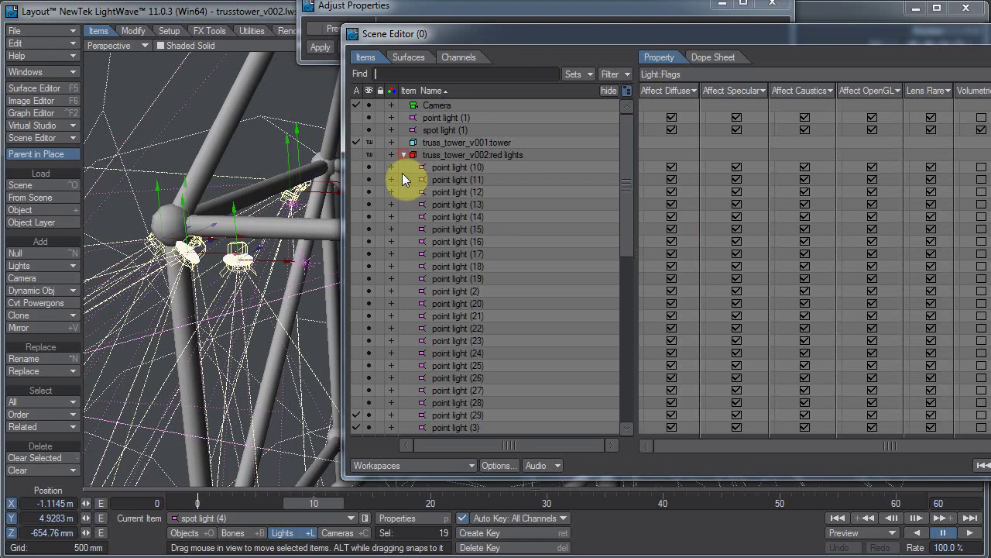
Sort the item list by name reversed, then by sequence, while toggling the light groups.
left_click(429, 92)
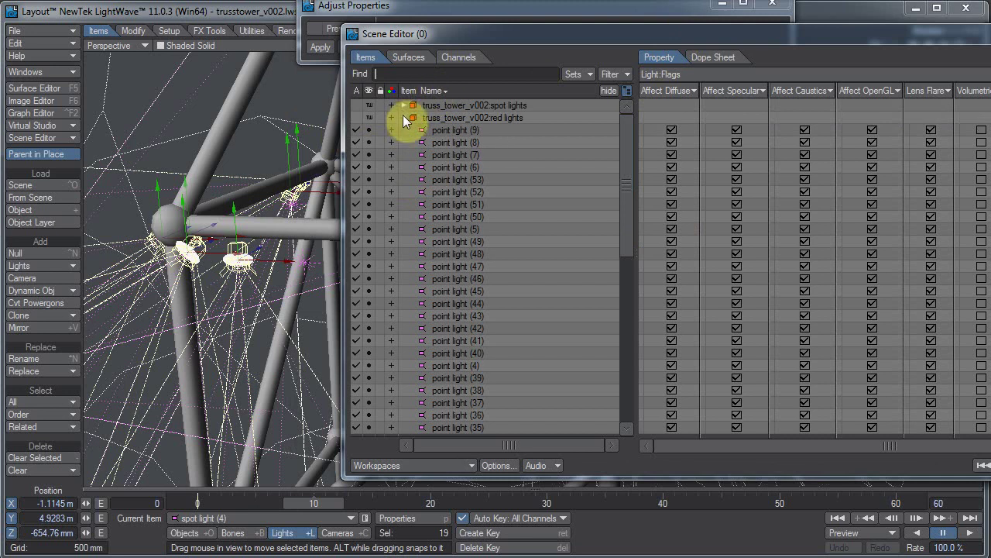
left_click(435, 91)
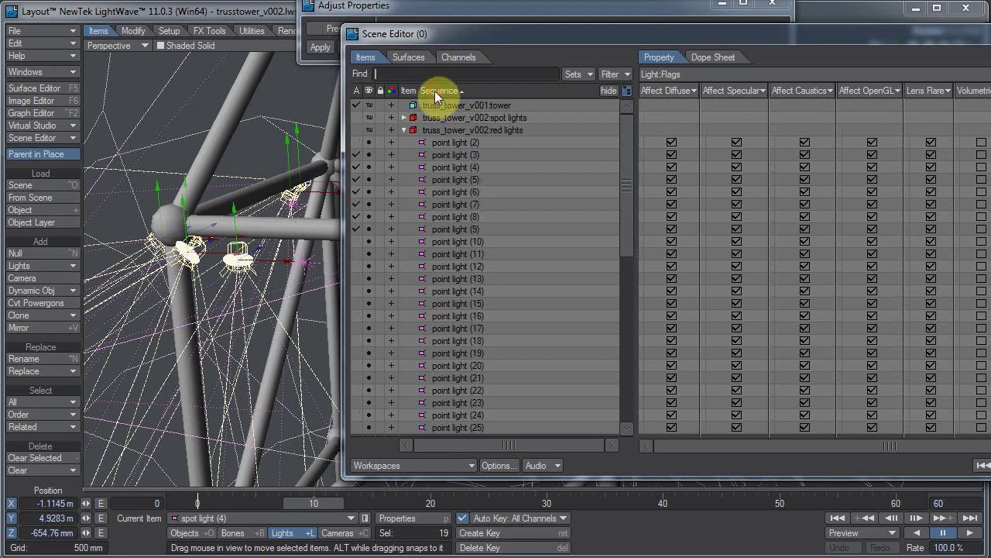
left_click(403, 130)
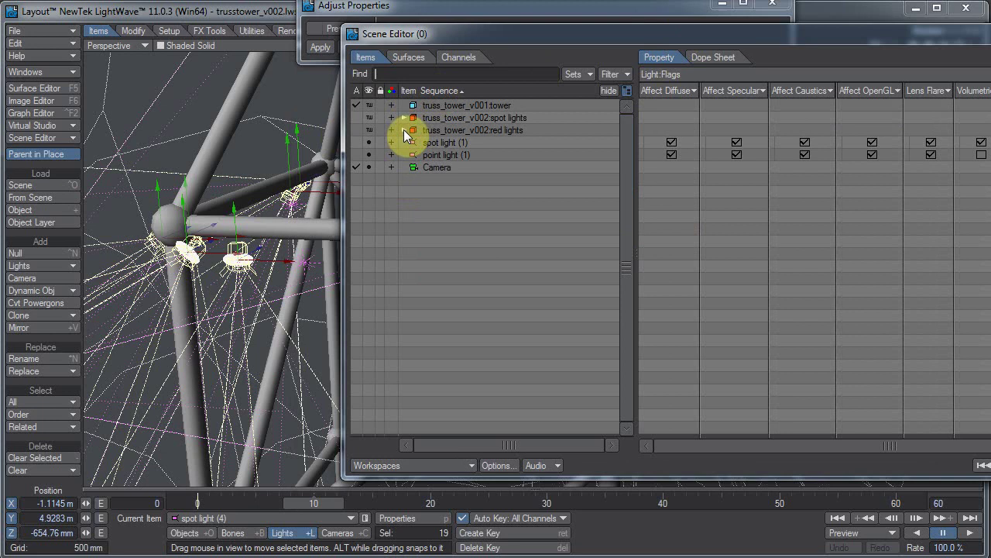
left_click(404, 118)
left_click(407, 120)
left_click(406, 120)
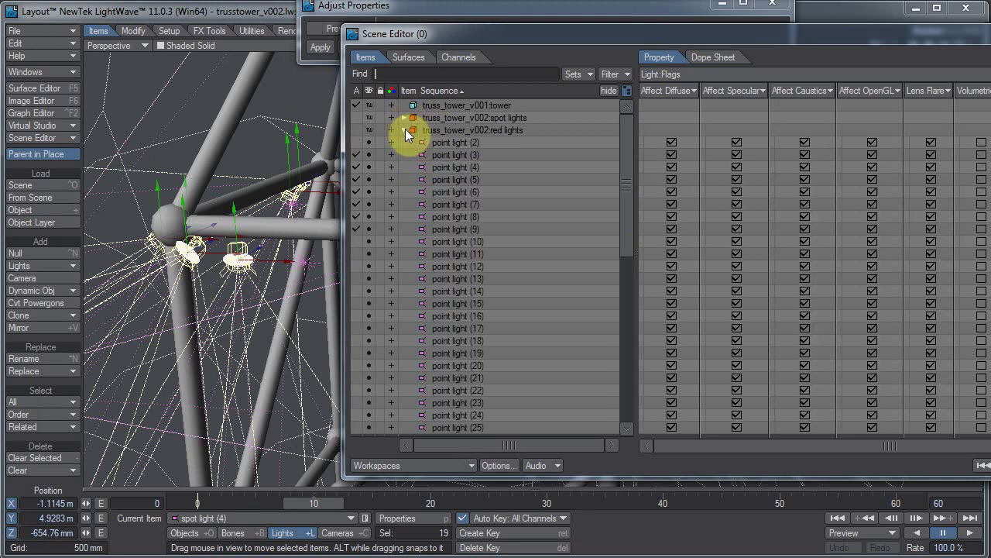
left_click(407, 120)
left_click(405, 120)
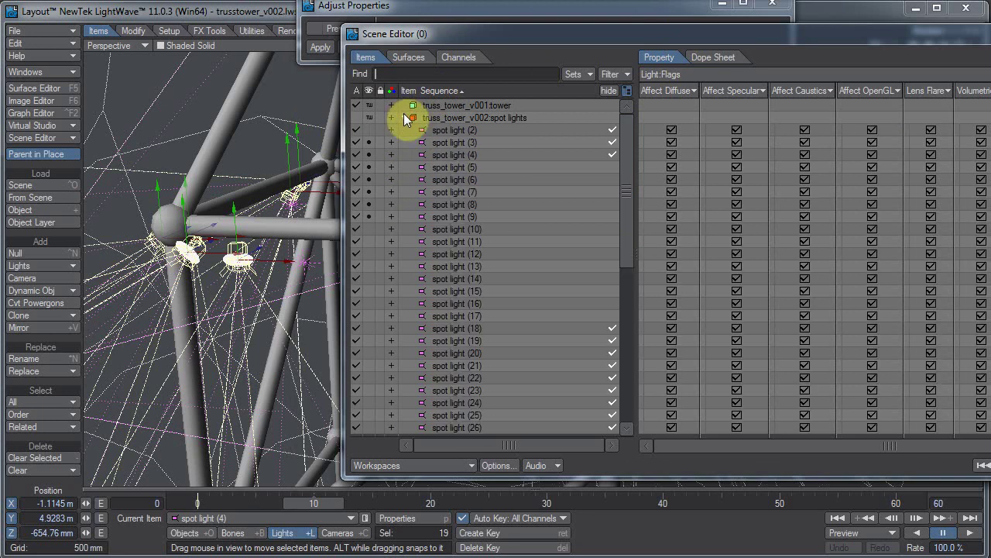
left_click(404, 119)
left_click(404, 130)
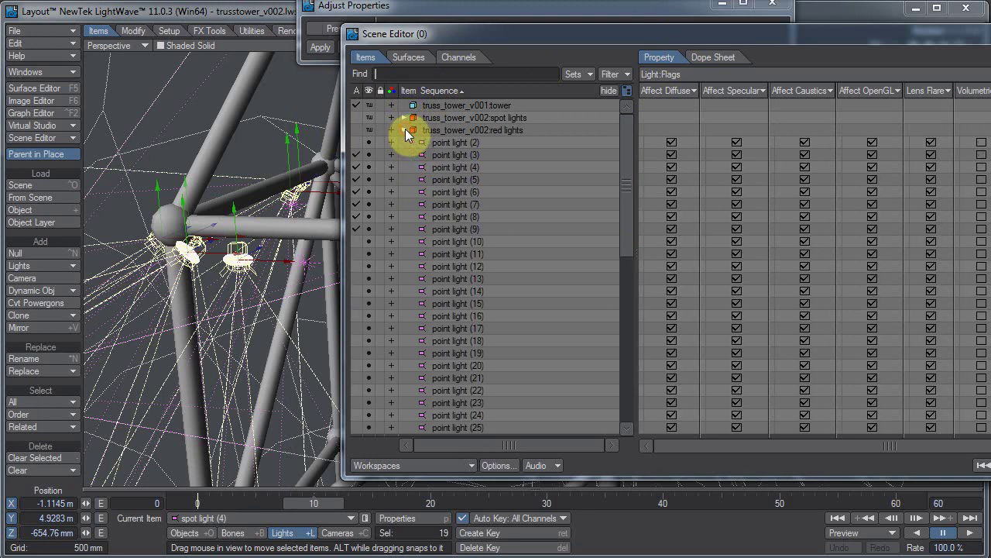
Sort the item list by item ID, ascending then descending.
left_click(435, 91)
left_click(435, 91)
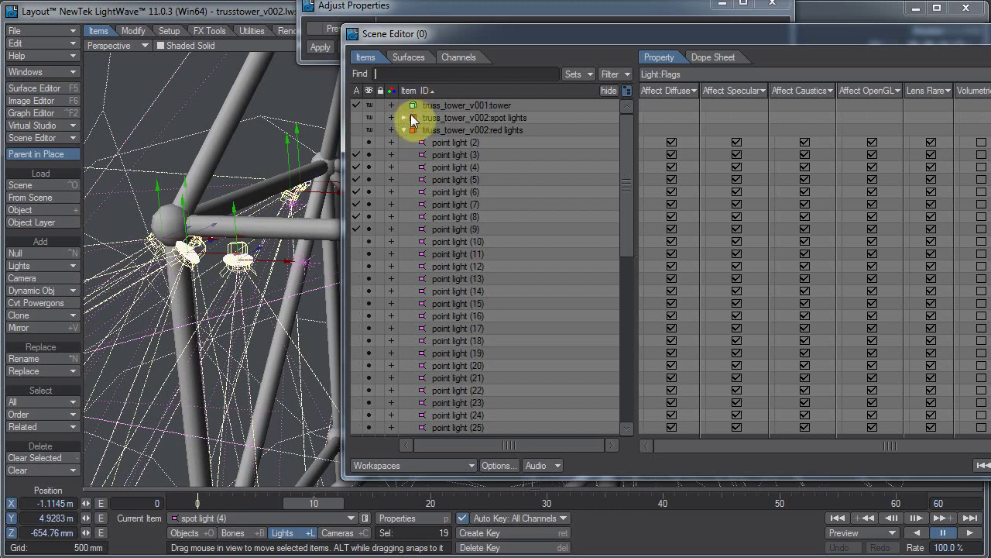
left_click(402, 130)
left_click(405, 118)
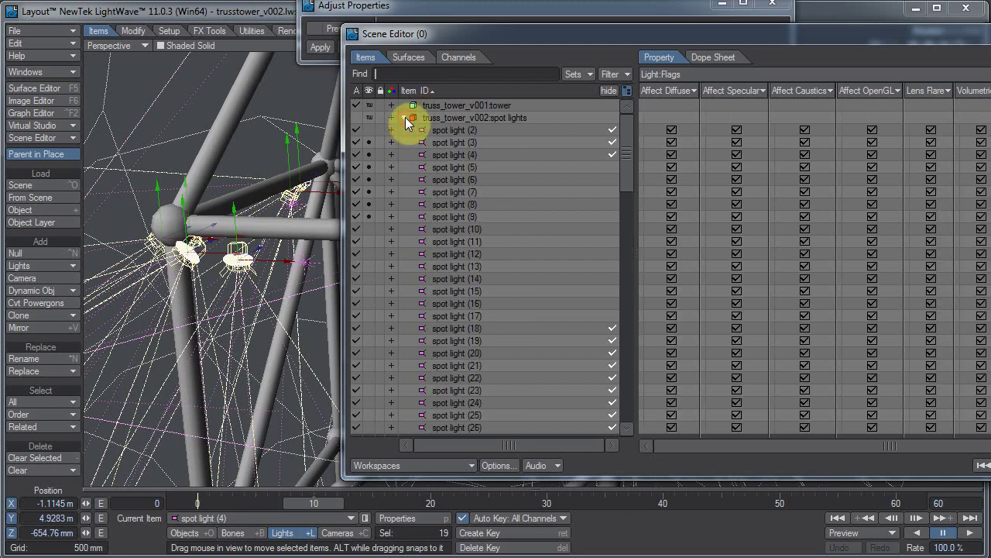
left_click_drag(619, 156, 657, 102)
left_click(436, 91)
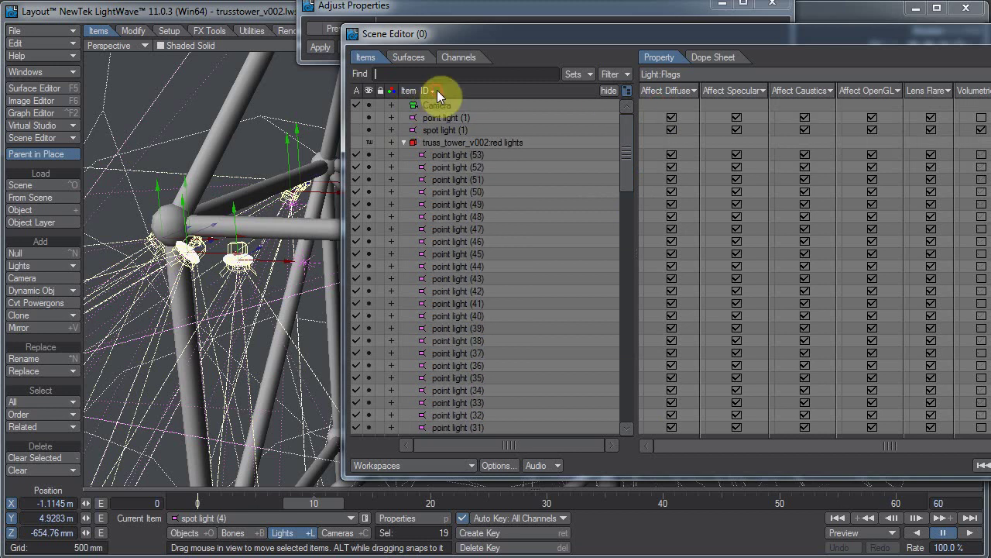
left_click(408, 144)
left_click(408, 154)
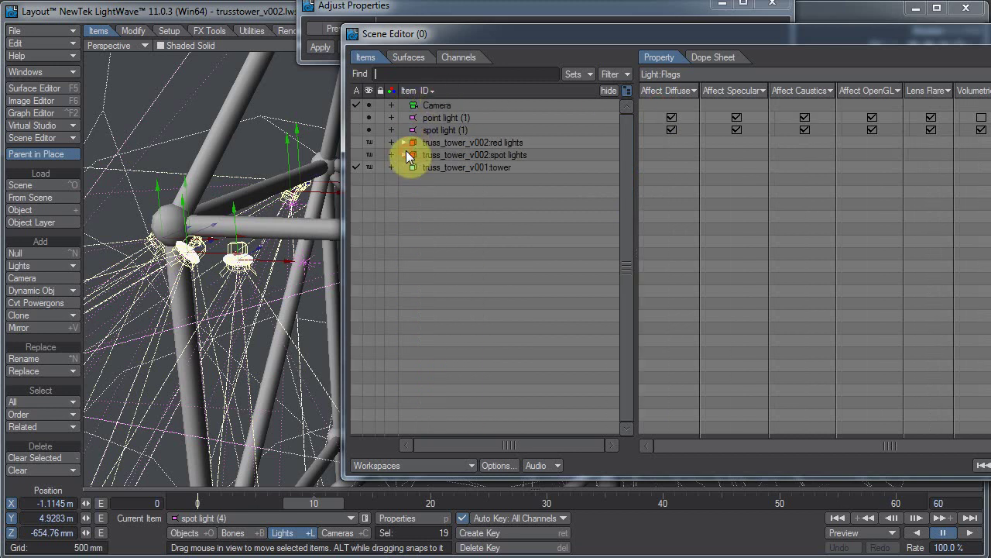
left_click(401, 153)
left_click(402, 143)
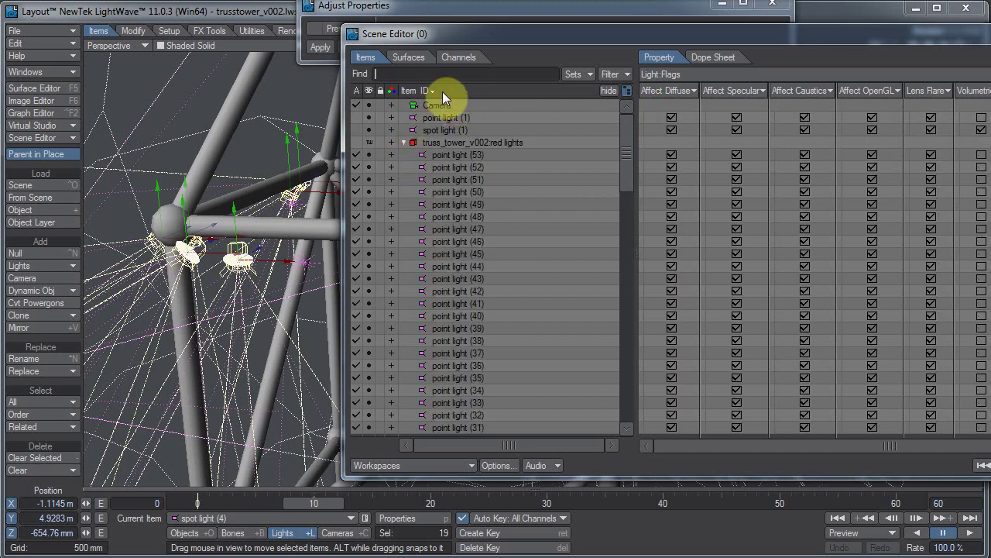
Cycle through name and sequence sorting, ending on Name descending with both groups collapsed.
left_click(443, 92)
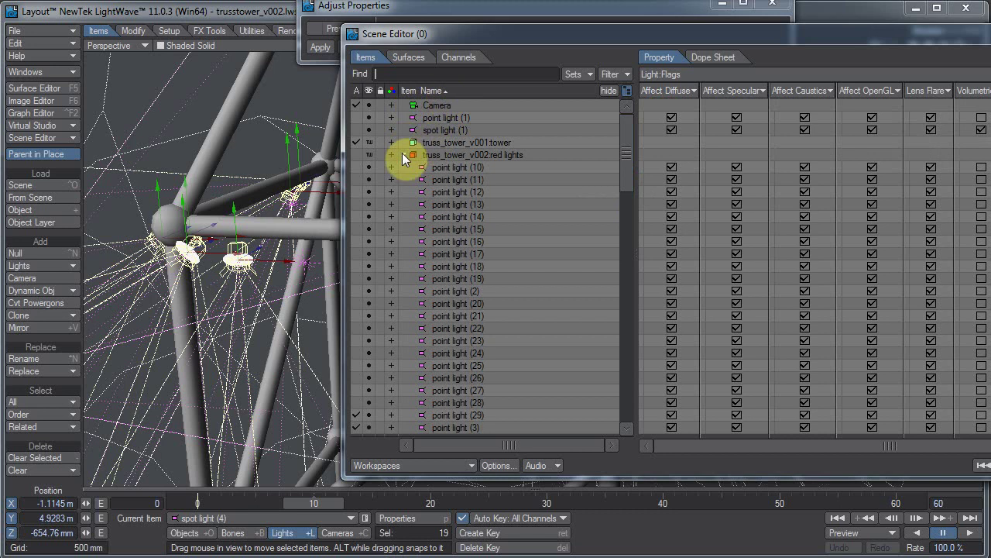
left_click(405, 154)
left_click(403, 167)
left_click(429, 91)
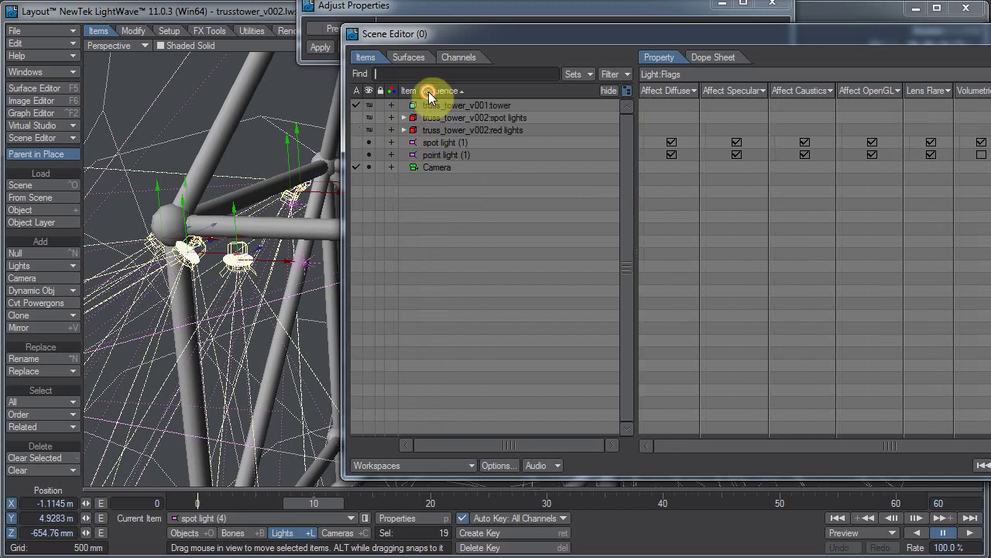
left_click(428, 91)
left_click(428, 91)
left_click(428, 92)
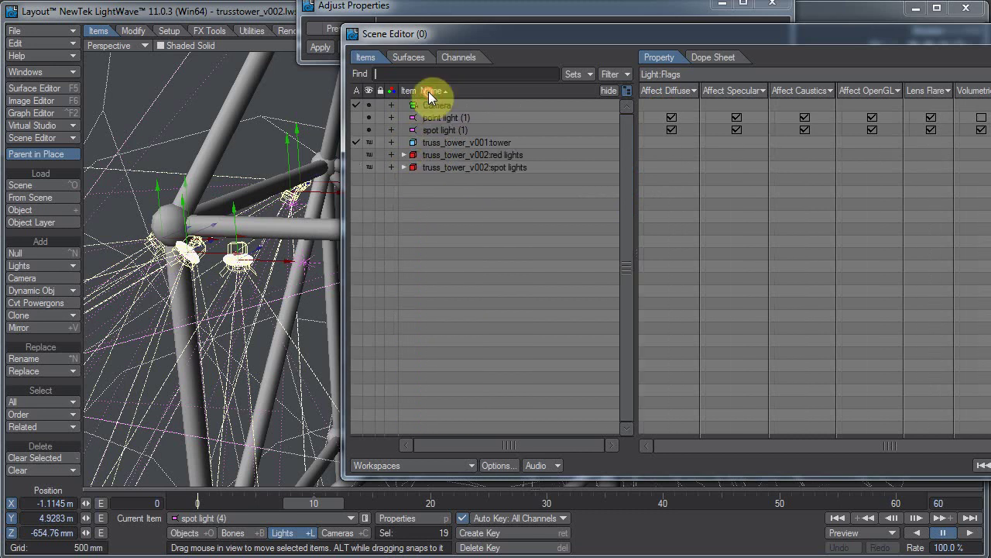
left_click(428, 91)
left_click(429, 92)
left_click(429, 92)
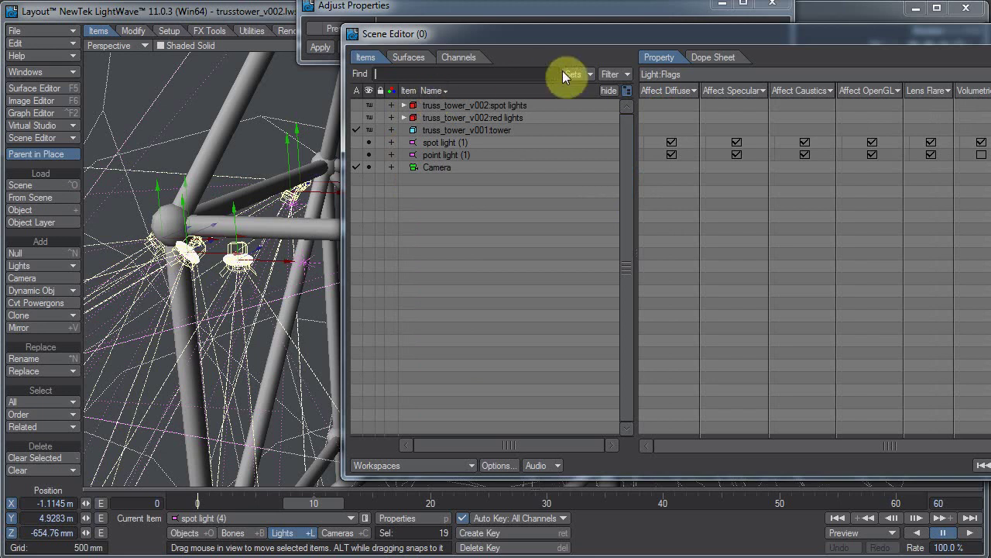
Move the Scene Editor lower left, shrink it, and expand then collapse the light groups.
left_click_drag(643, 36, 475, 116)
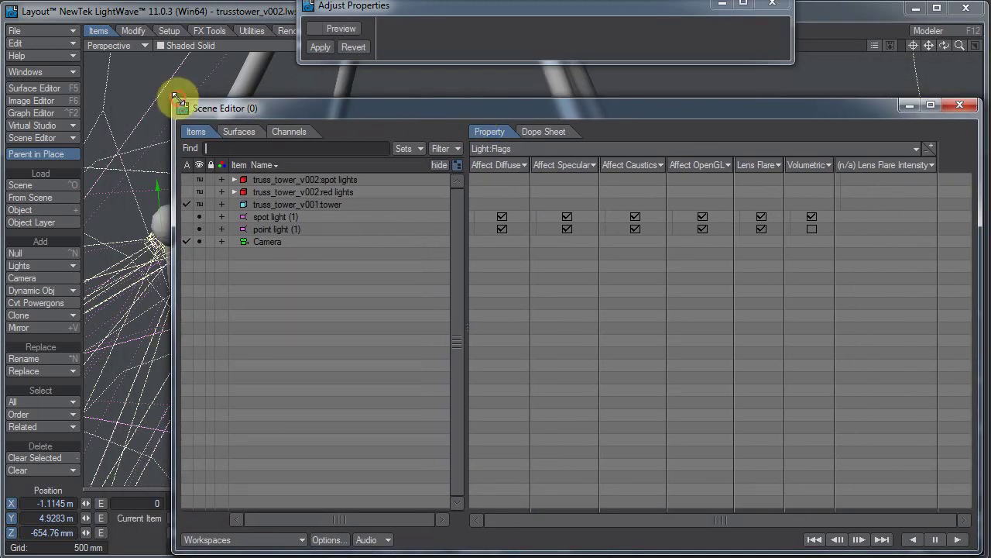
left_click_drag(172, 99, 519, 120)
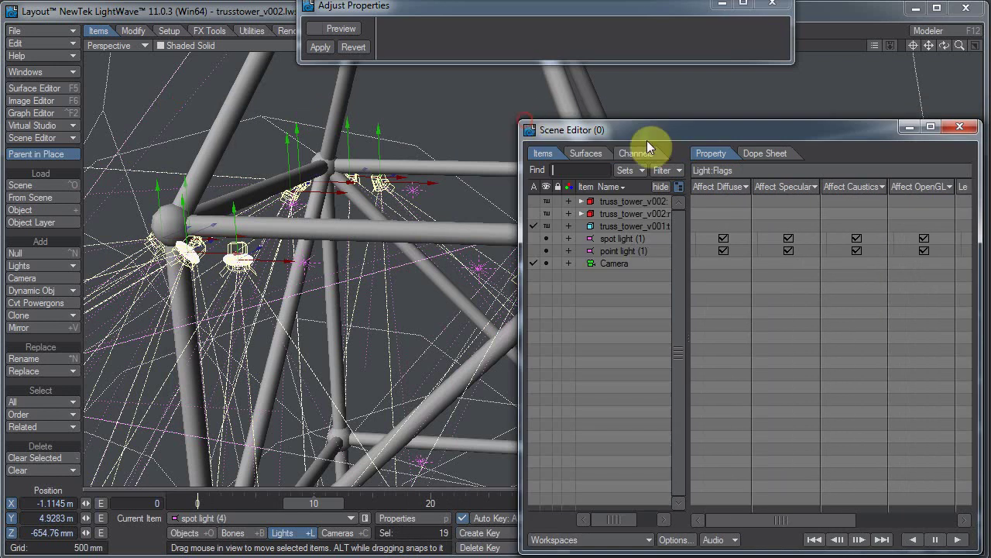
left_click(581, 201)
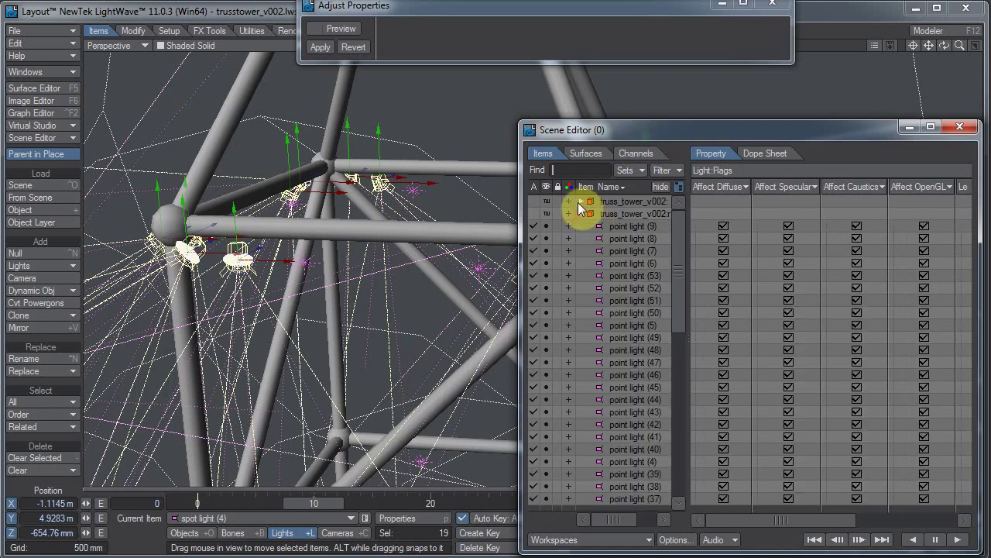
mouse_move(680, 239)
left_mouse_down()
mouse_move(682, 399)
mouse_move(680, 225)
left_mouse_up()
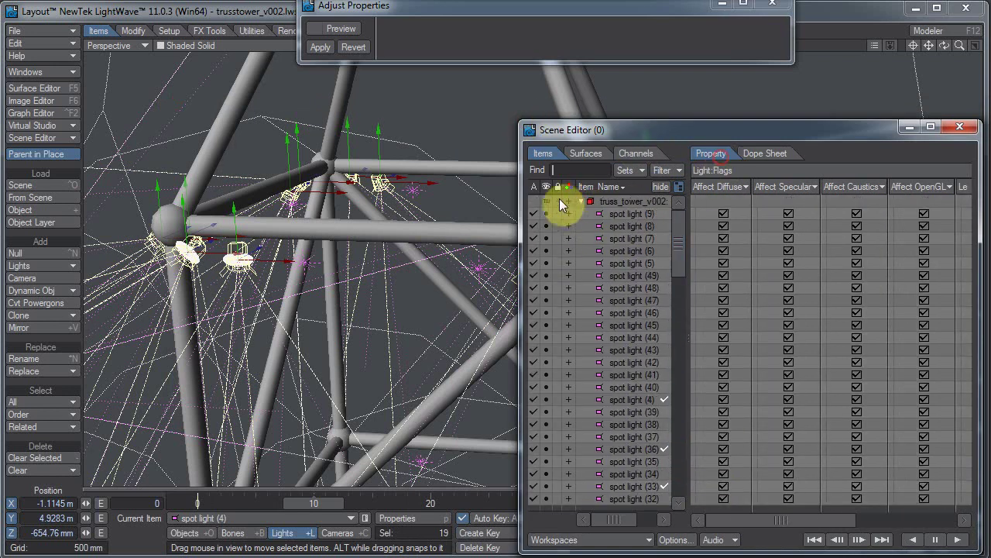
left_click(581, 201)
left_click(584, 214)
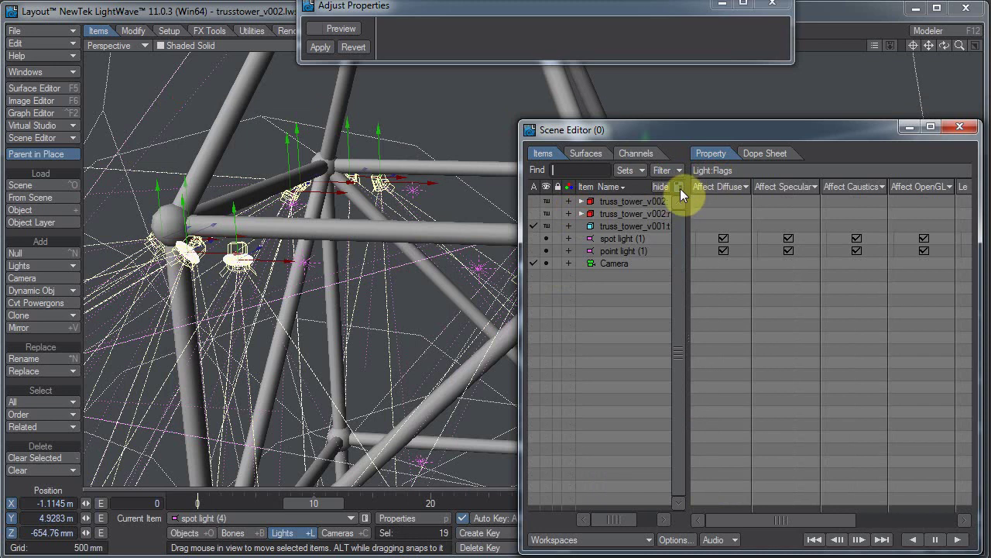
Switch the list to flat, ungrouped display and widen the editor to reveal more property columns.
left_click(679, 188)
left_click_drag(507, 282, 226, 272)
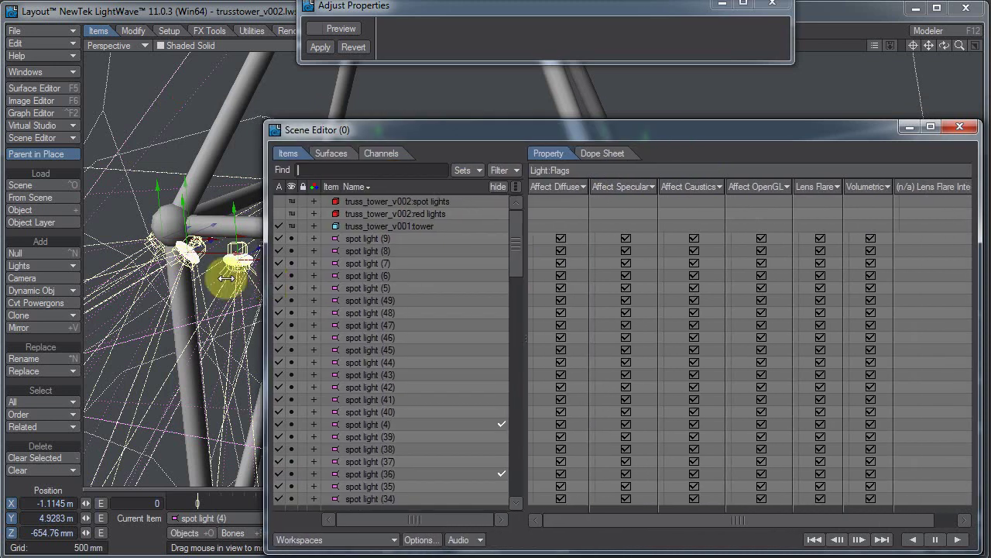
left_click_drag(491, 277, 557, 218)
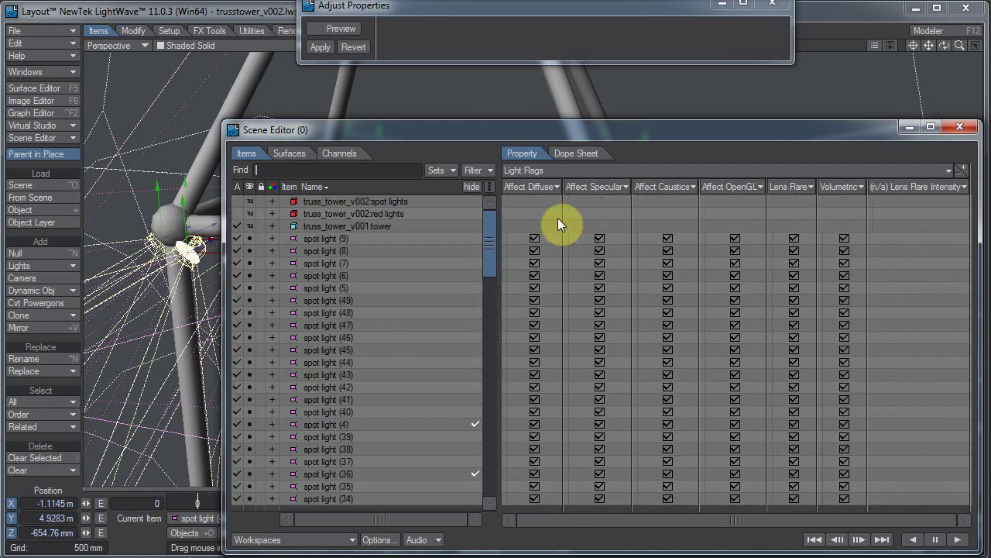
Select and expand both light groups, turn off the hide filter, and collapse the spot lights group.
left_click(489, 186)
left_click(405, 201)
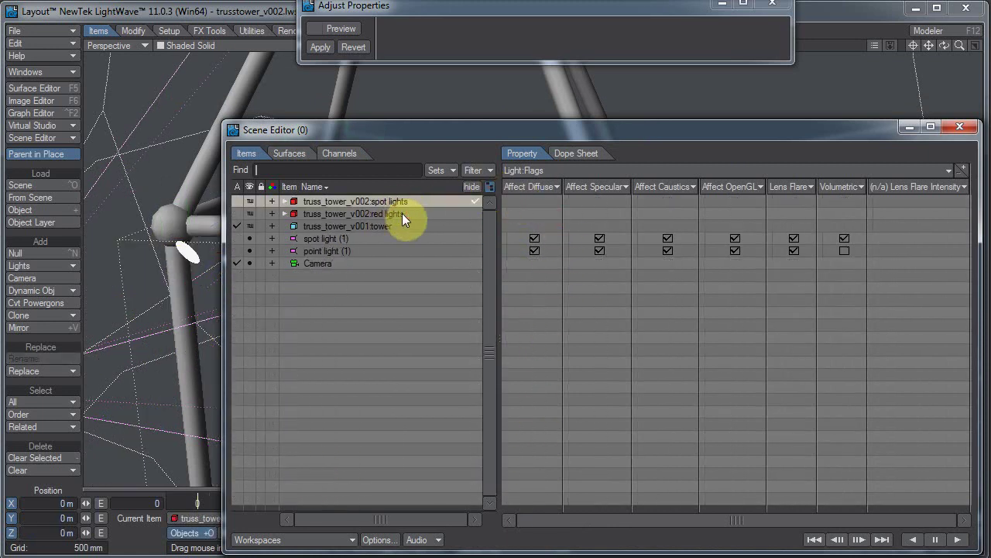
left_click(402, 214, "ctrl")
left_click(471, 187)
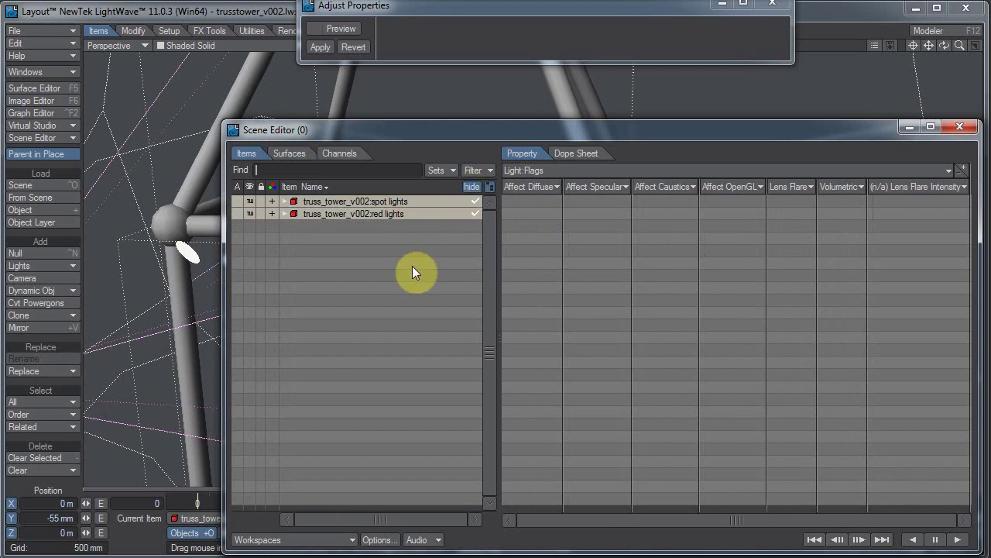
left_click(286, 201)
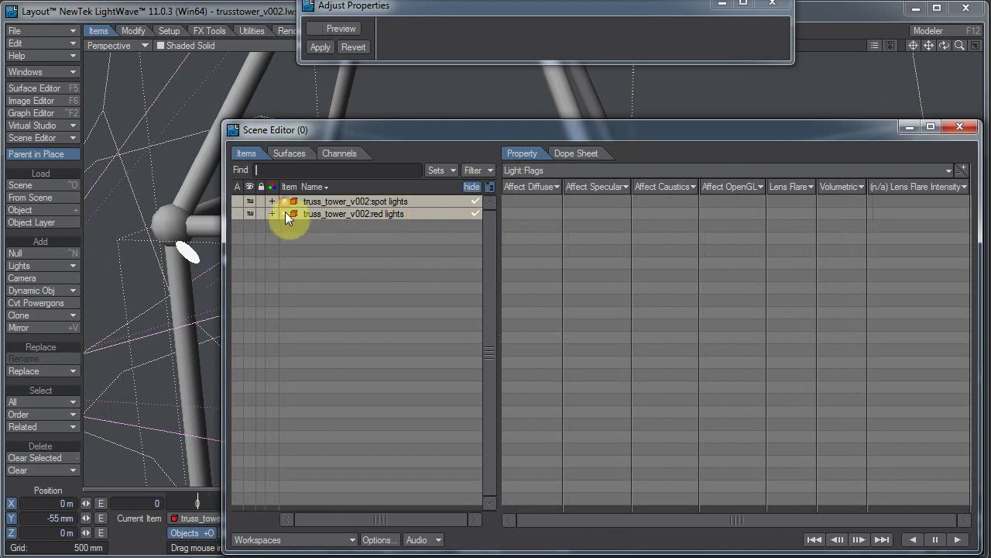
left_click(285, 214)
left_click(473, 187)
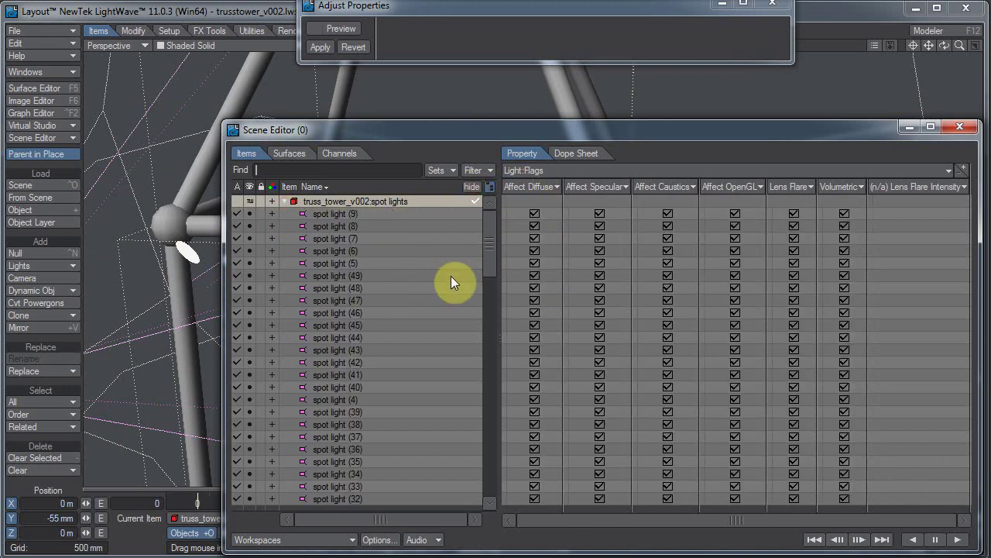
left_click(286, 203)
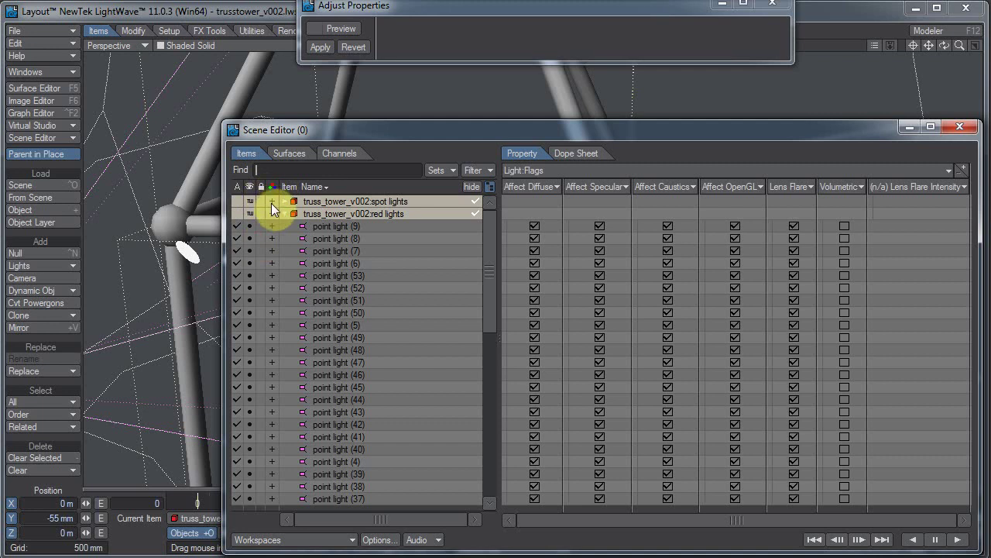
left_click(271, 203)
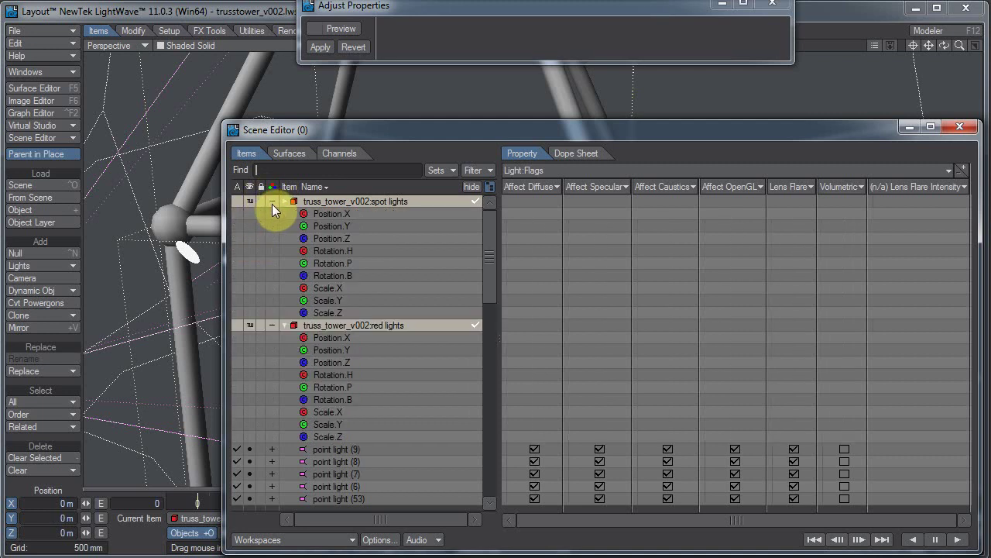
left_click(383, 251)
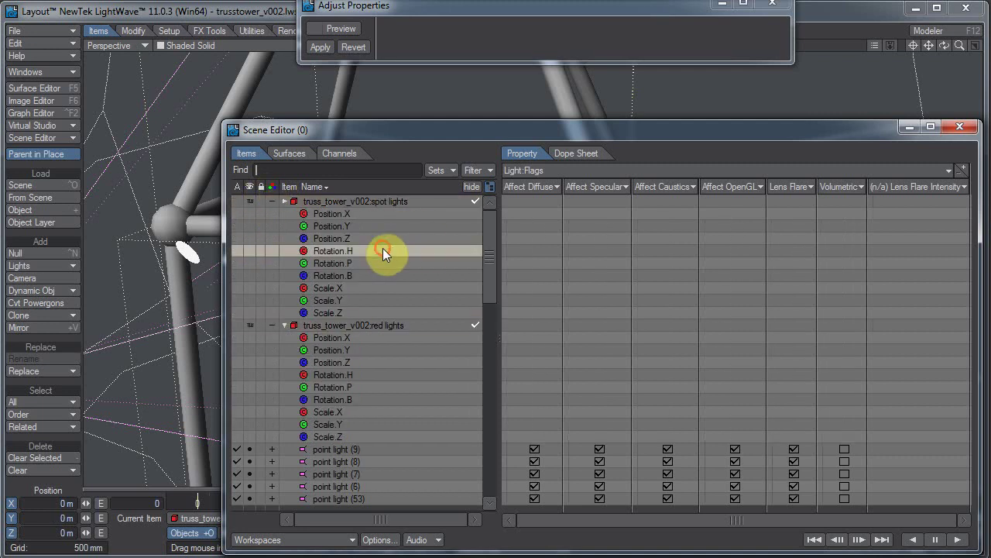
left_click(577, 153)
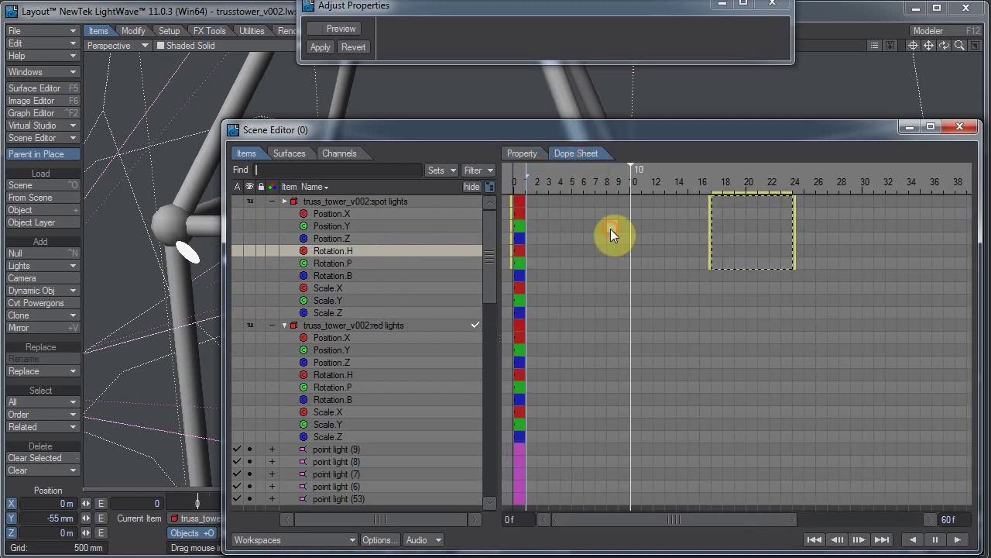
left_click(611, 225)
left_click(374, 275)
left_click(366, 250)
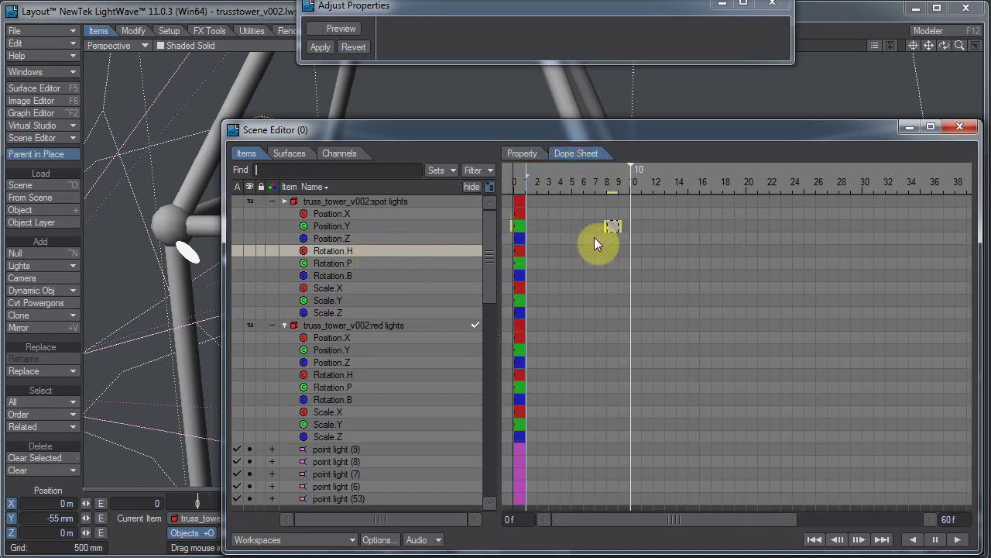
left_click(350, 272)
left_click(330, 252)
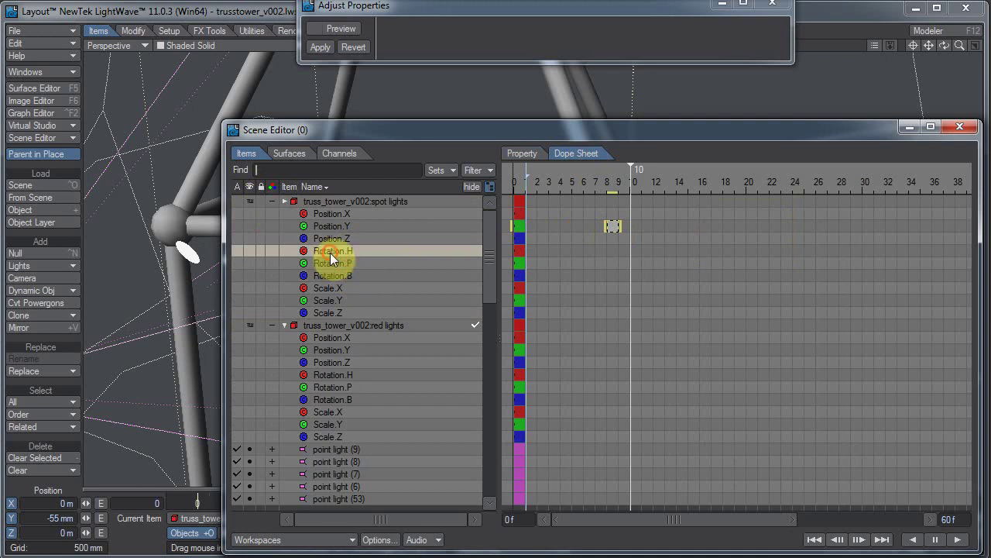
left_click(281, 201)
left_click(280, 213)
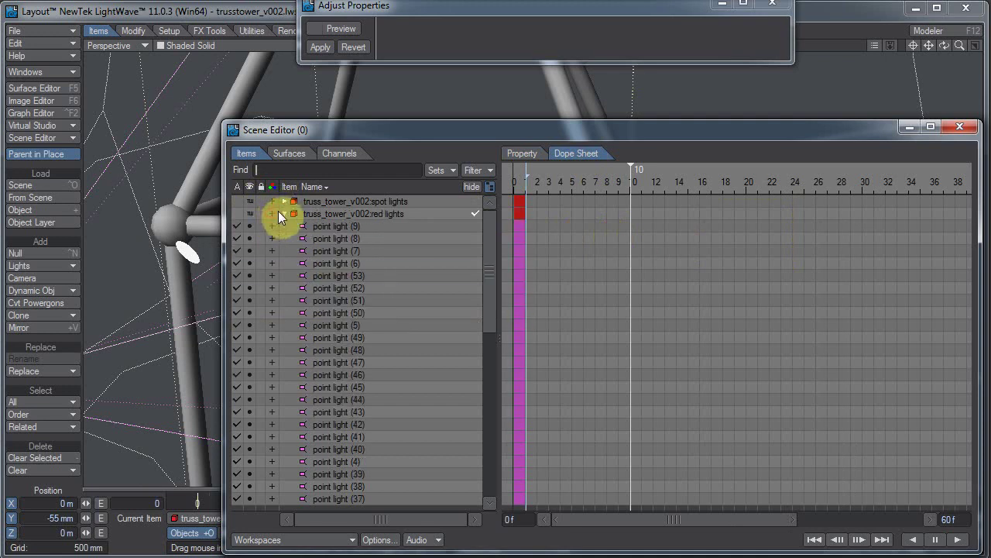
left_click(531, 154)
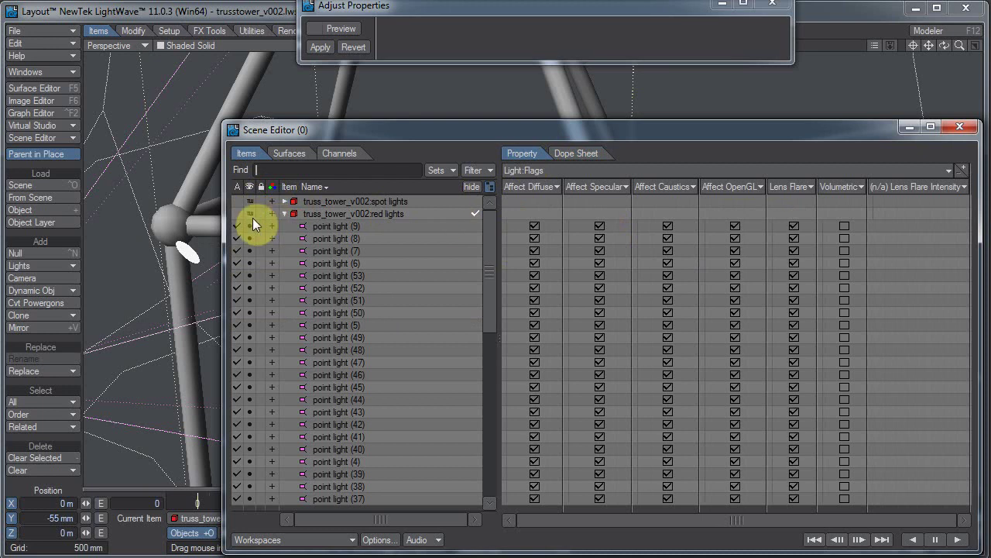
Select point light (9), nudge the Scene Editor, then select and collapse the red lights group.
left_click(330, 224)
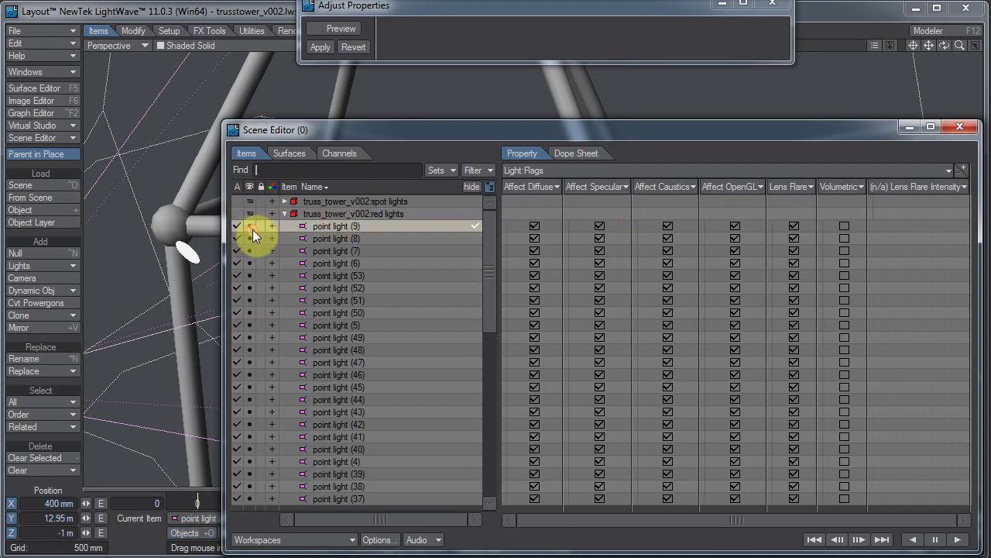
left_click_drag(380, 135, 392, 130)
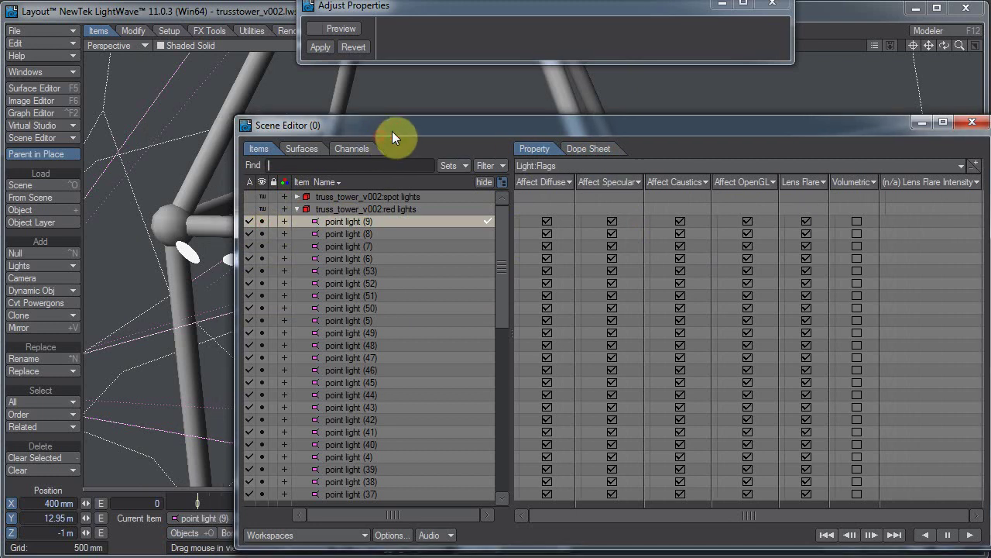
left_click(359, 204)
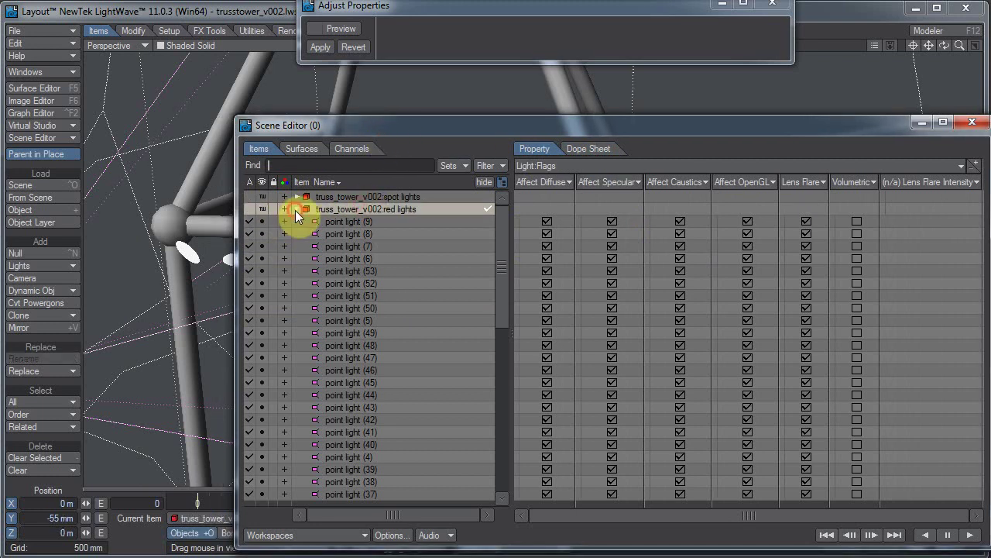
left_click(295, 210)
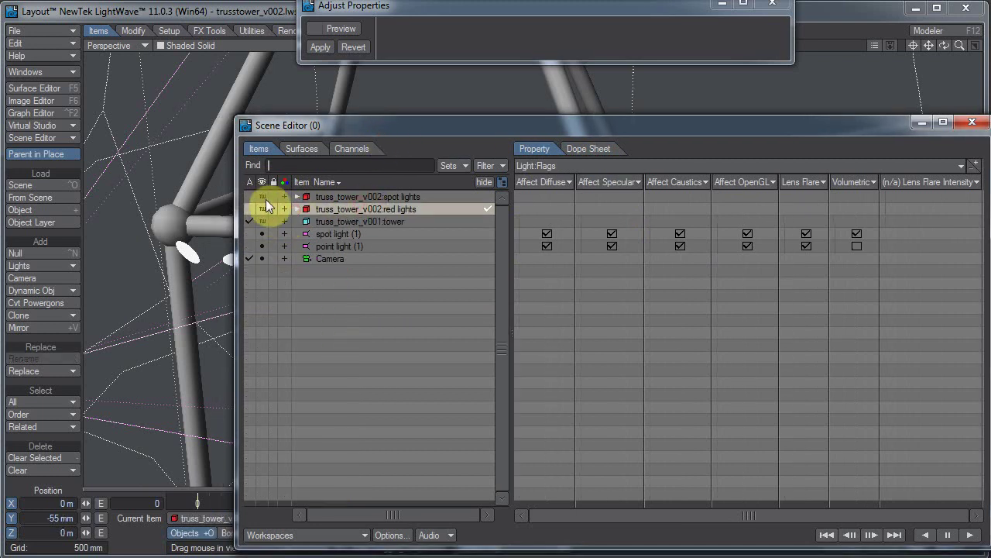
Switch the spot lights group's display through Textured Solid to Front Face Wireframe.
left_click(264, 203)
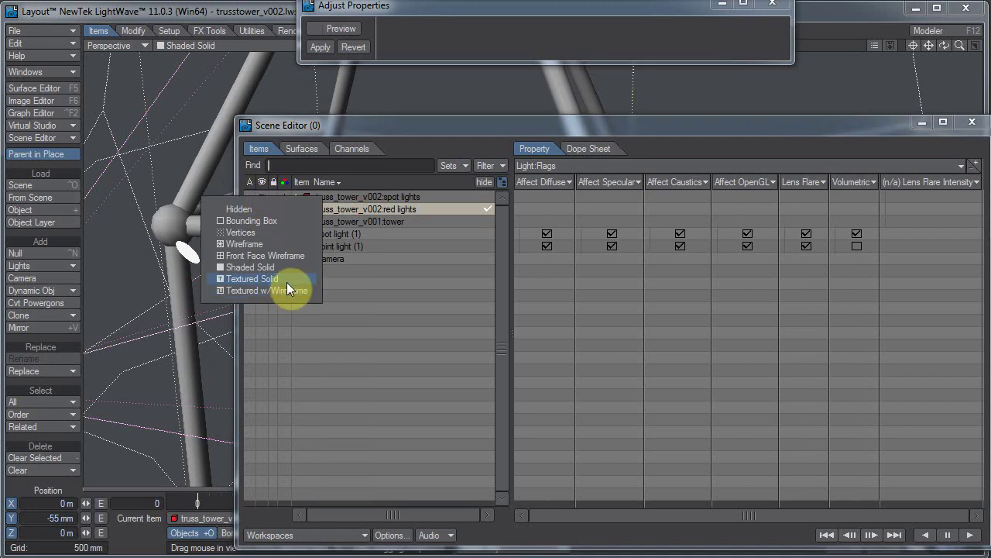
left_click(287, 282)
left_click(266, 203)
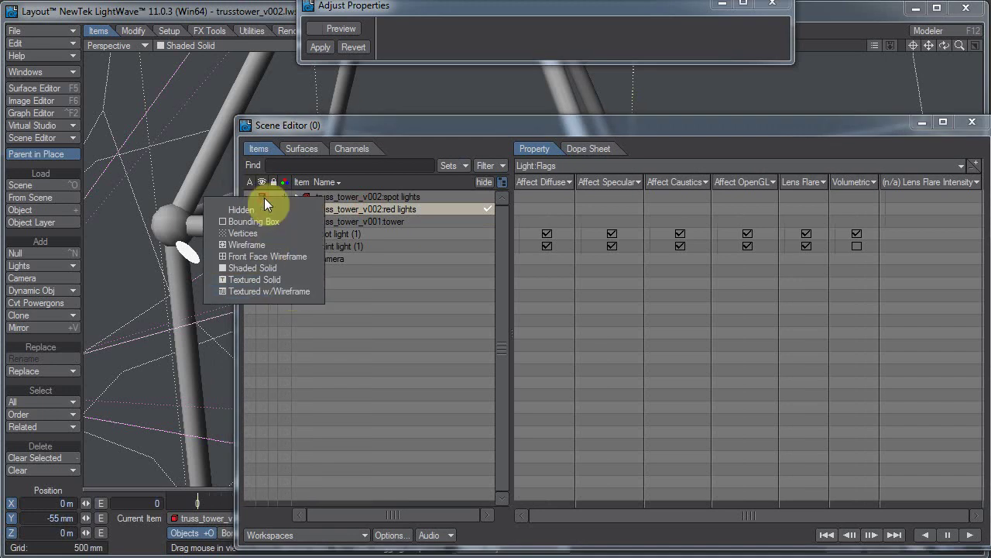
left_click(265, 271)
left_click(259, 200)
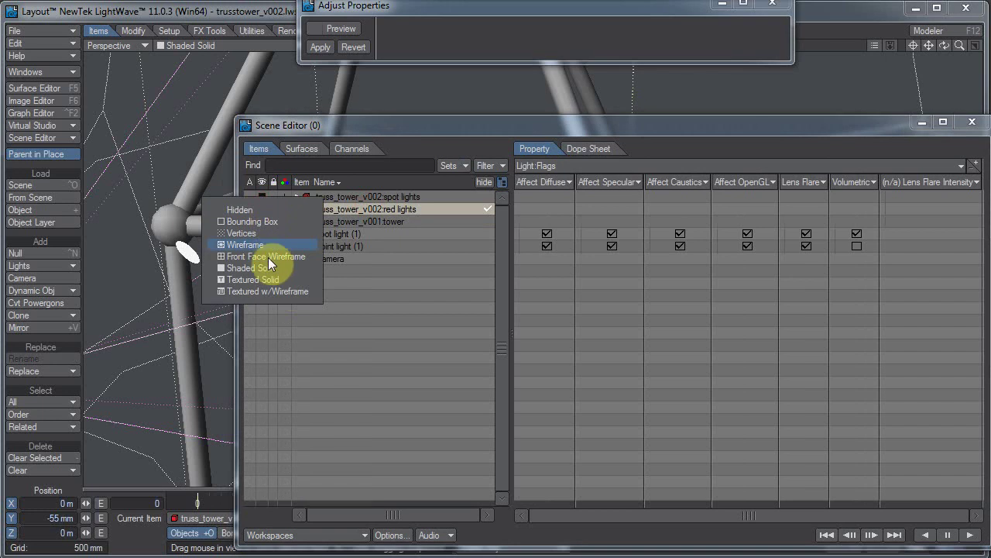
left_click(268, 259)
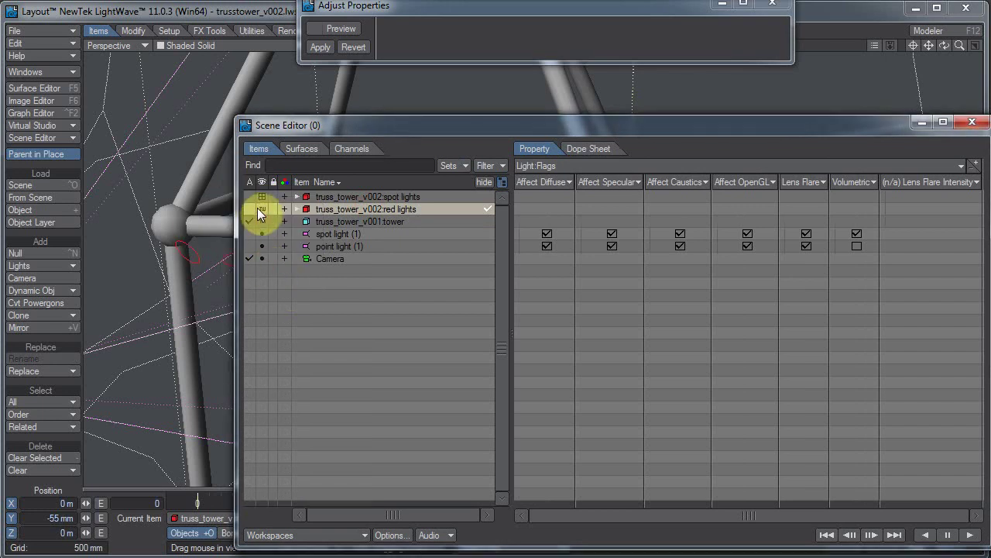
left_click_drag(371, 116, 484, 62)
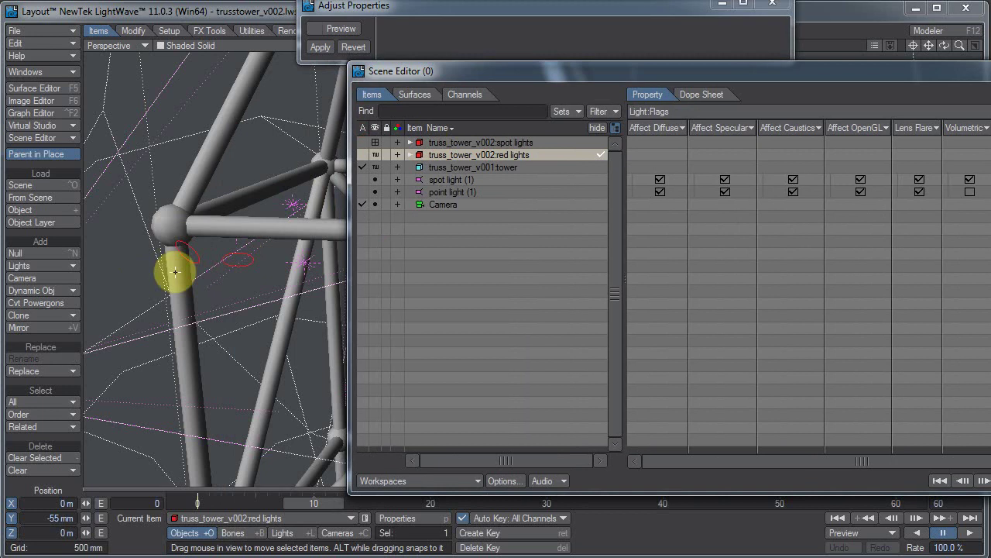
Try the red lights group as shaded solid and wireframe, ending on vertices only.
left_click(376, 144)
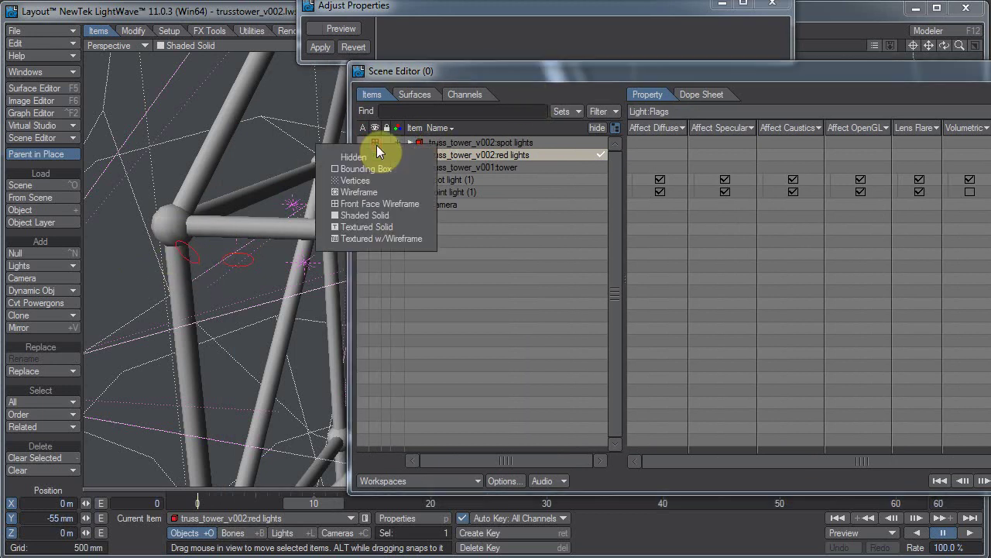
left_click(370, 216)
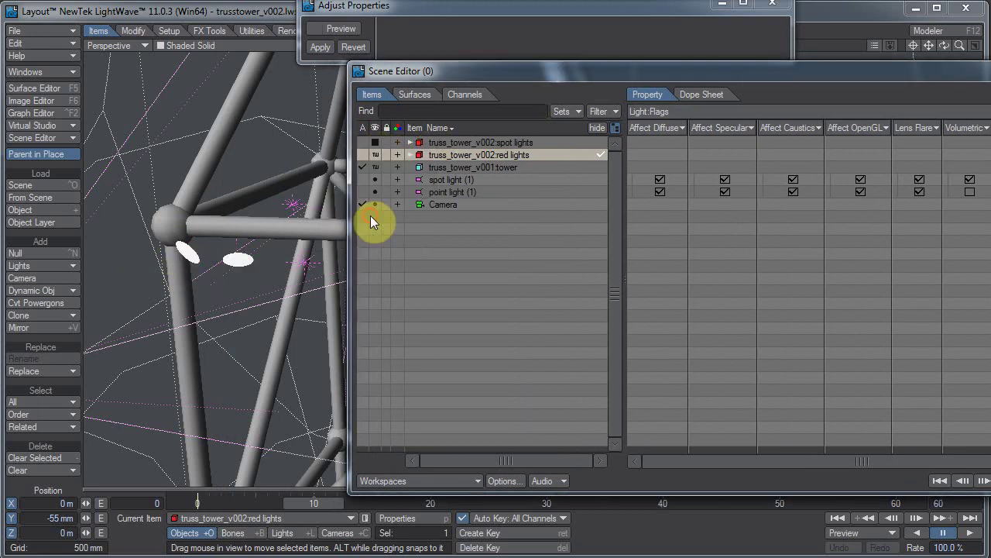
left_click(375, 147)
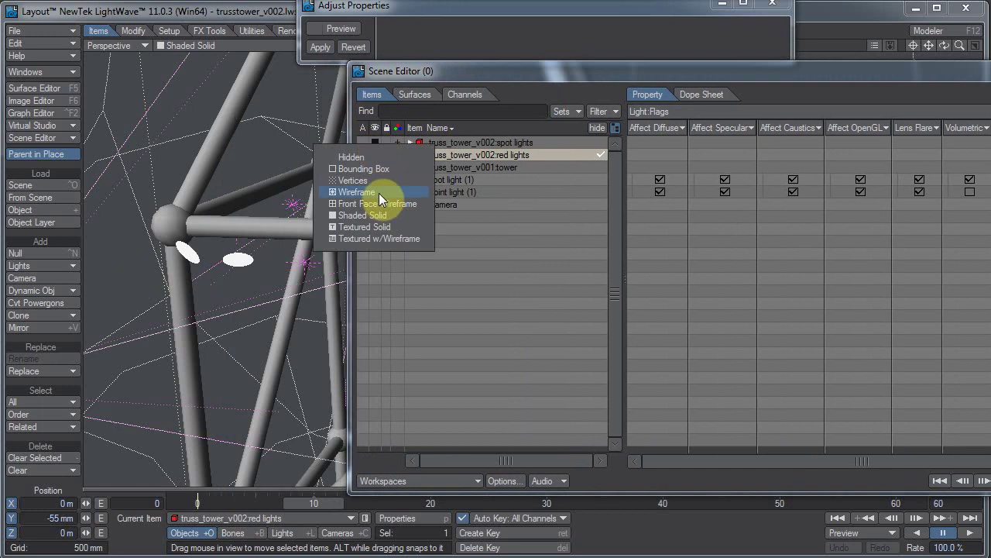
left_click(379, 193)
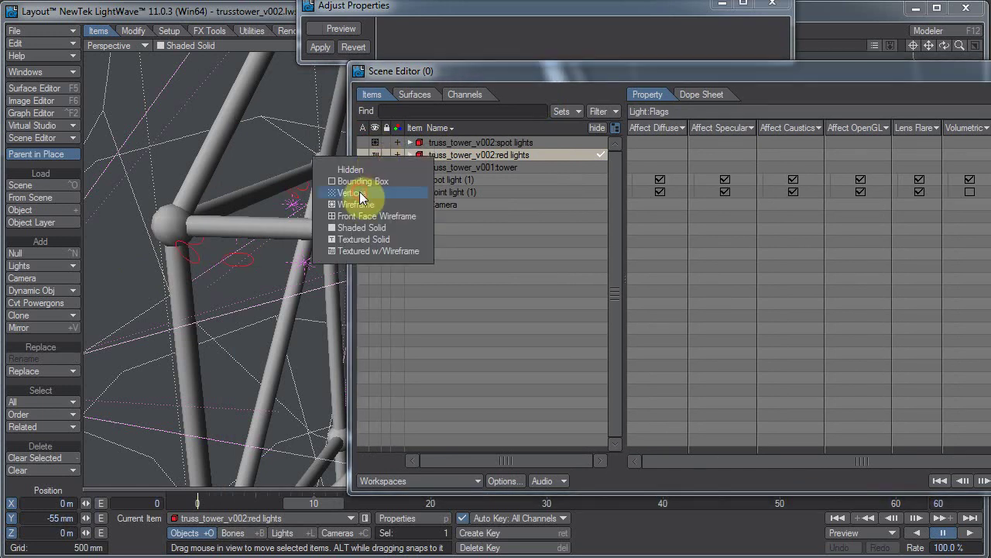
left_click(359, 192)
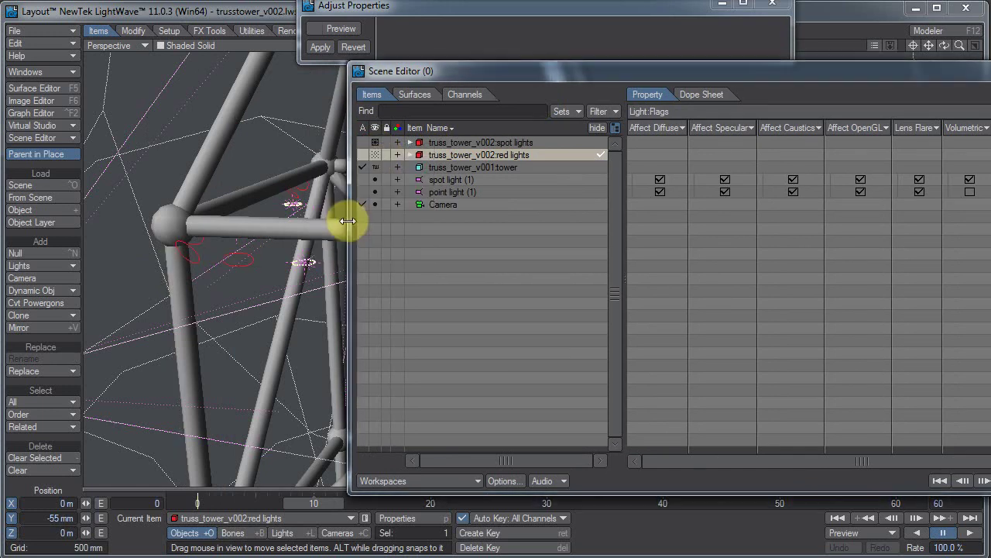
Set the spot lights to vertices only, then hidden, and finally bounding box display.
left_click(375, 143)
left_click(381, 178)
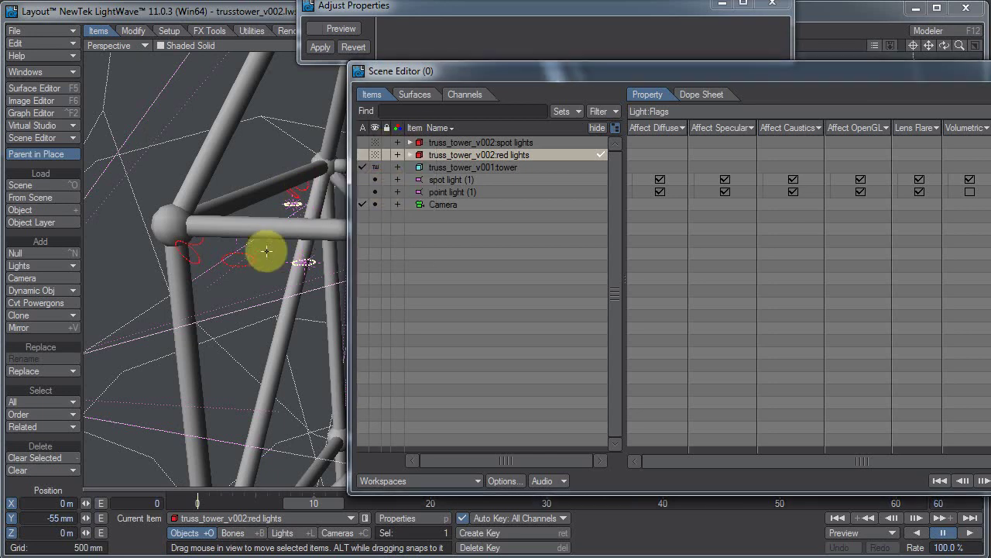
left_click(378, 142)
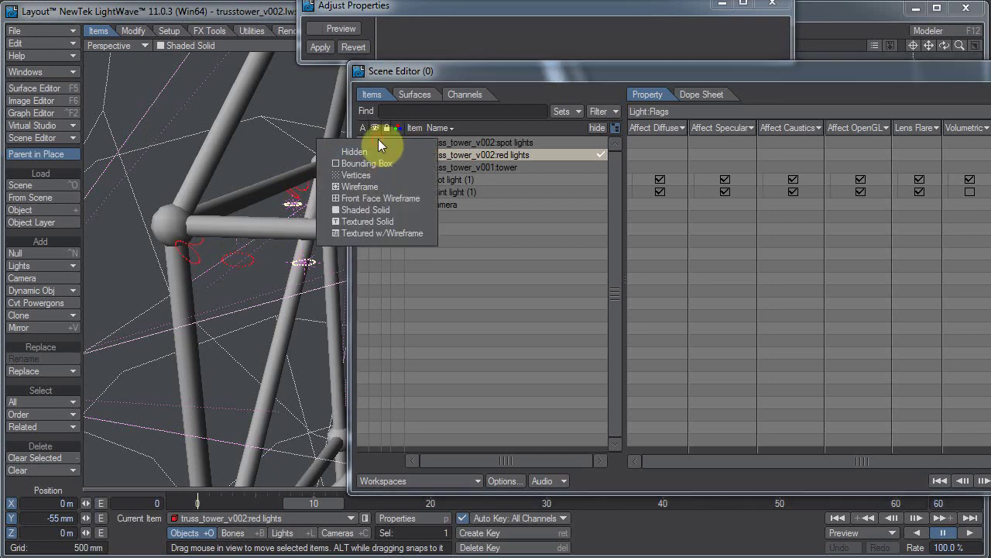
left_click(383, 154)
left_click(376, 143)
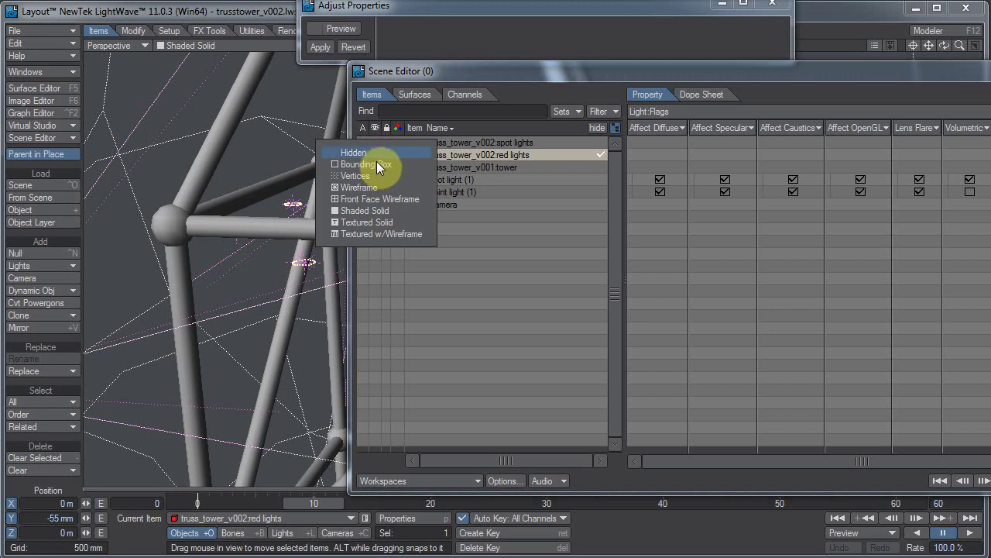
left_click(378, 164)
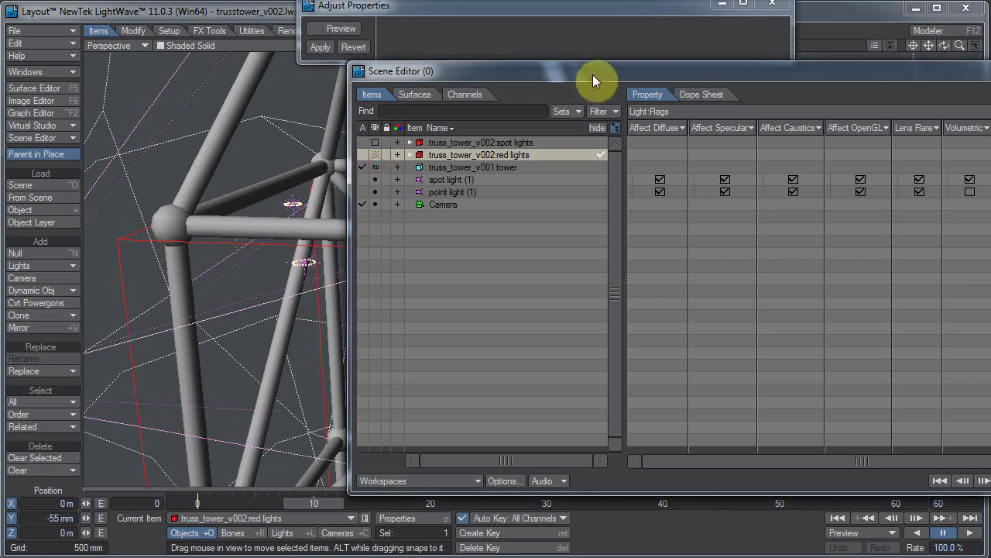
Move the Scene Editor back left and leave the viewport display mode as Shaded Solid.
left_click_drag(593, 74, 455, 116)
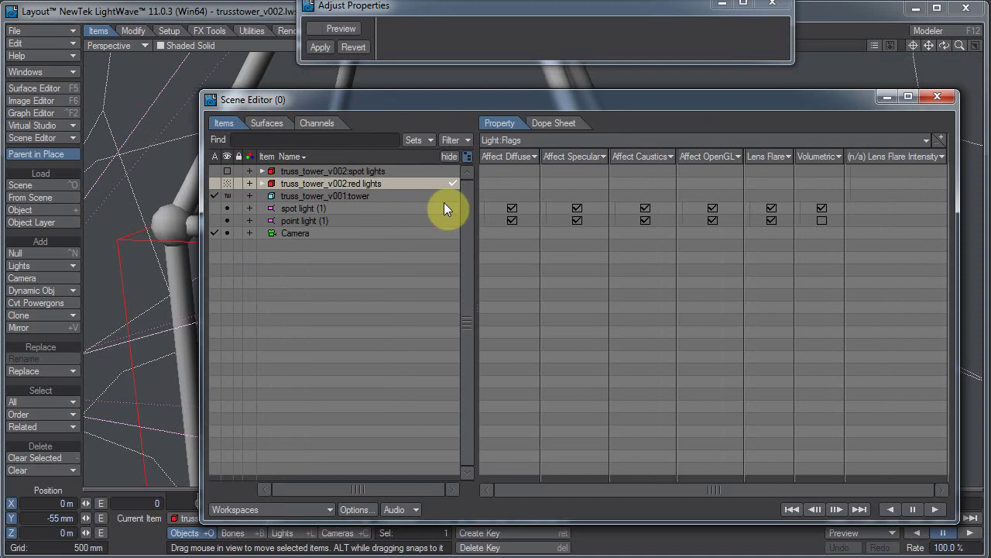
left_click(233, 46)
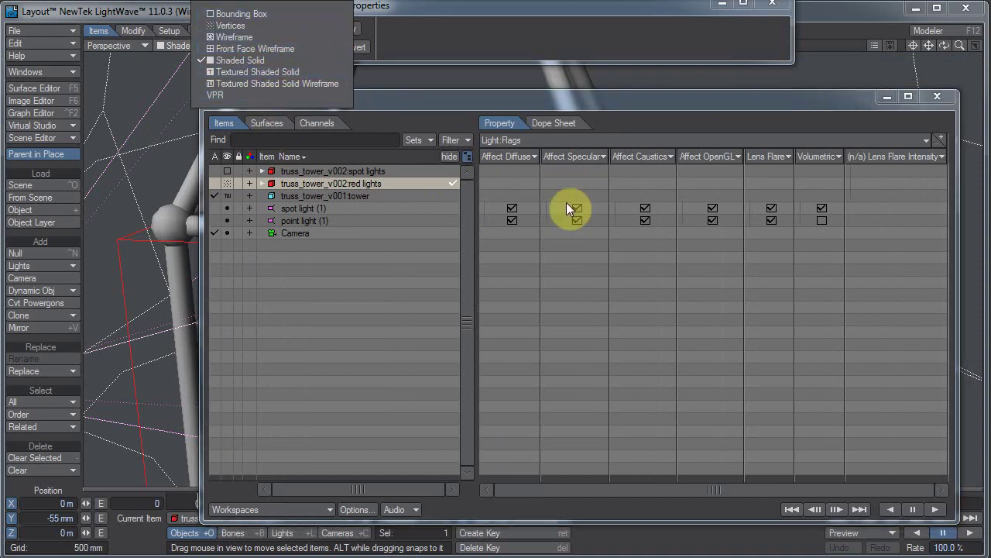
left_click(881, 119)
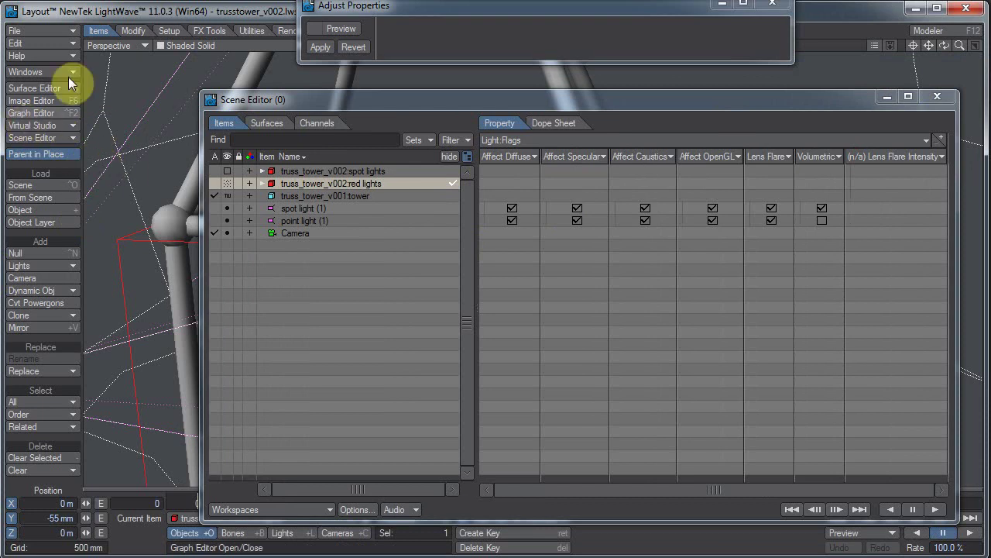
Open a new Scene/Dope Editor, then move and reshape it to the lower right.
left_click(54, 137)
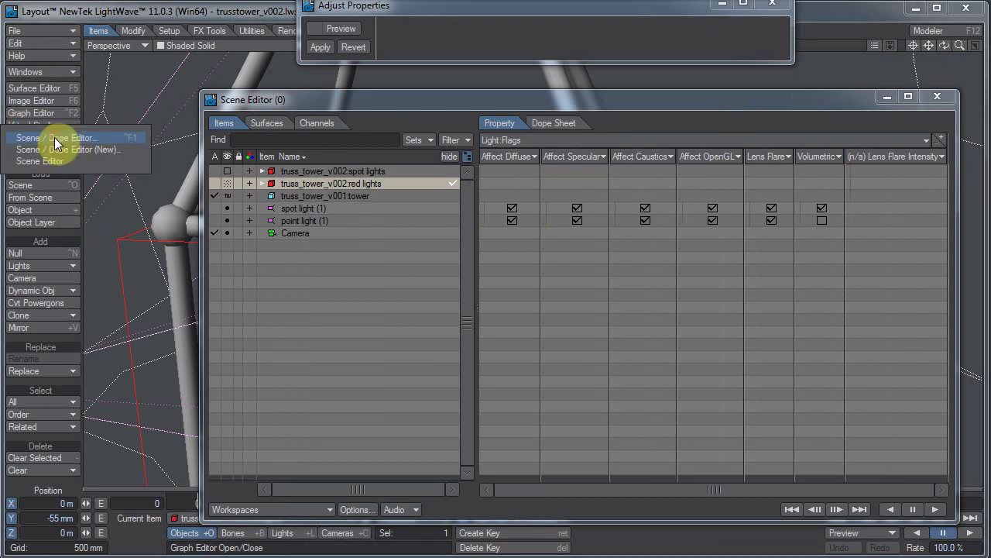
left_click(77, 149)
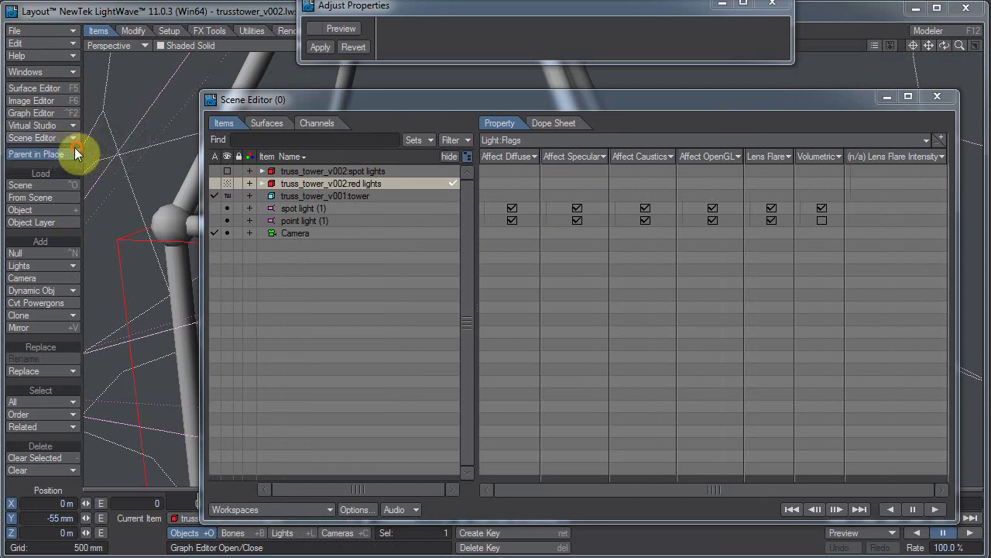
left_click_drag(234, 78, 188, 45)
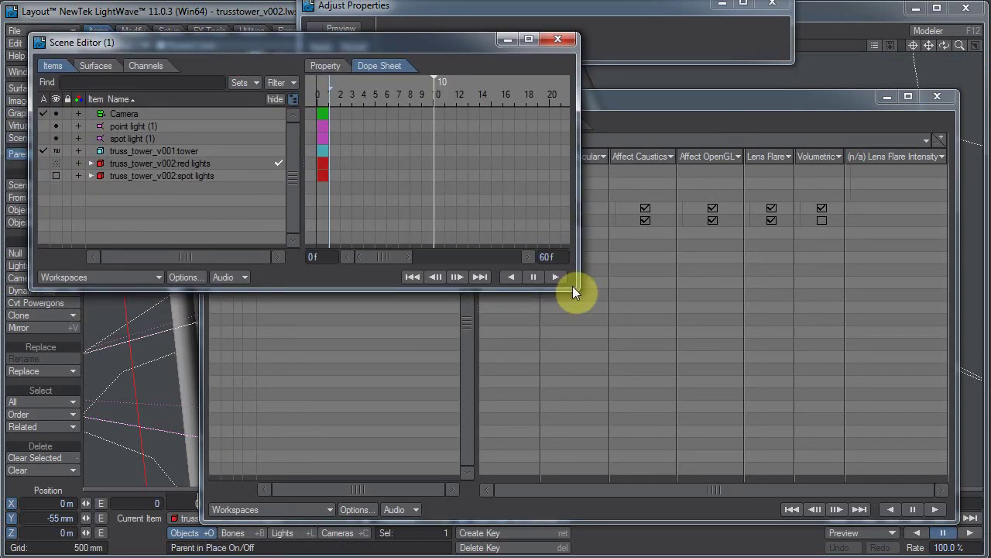
left_click_drag(575, 288, 536, 349)
left_click_drag(295, 39, 384, 216)
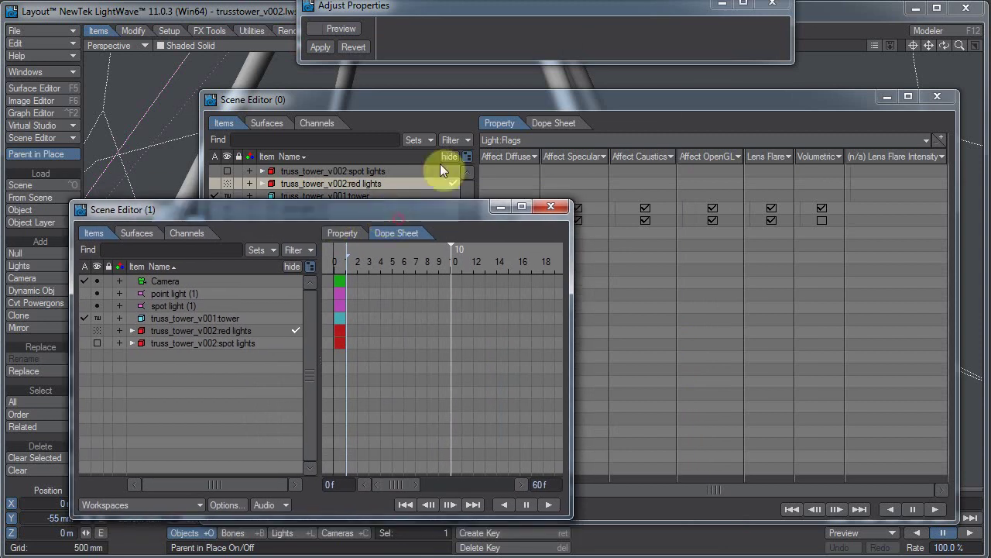
Close Adjust Properties, shrink the first editor to the upper right, and raise the second.
left_click(773, 4)
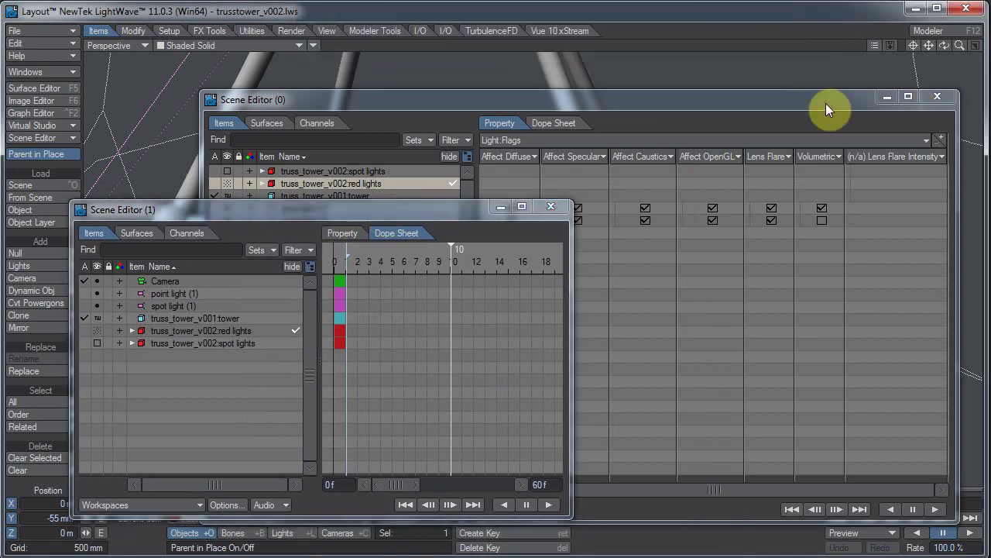
left_click_drag(826, 103, 868, 77)
left_click_drag(241, 62, 571, 172)
left_click_drag(686, 180, 600, 51)
left_click_drag(223, 212, 500, 153)
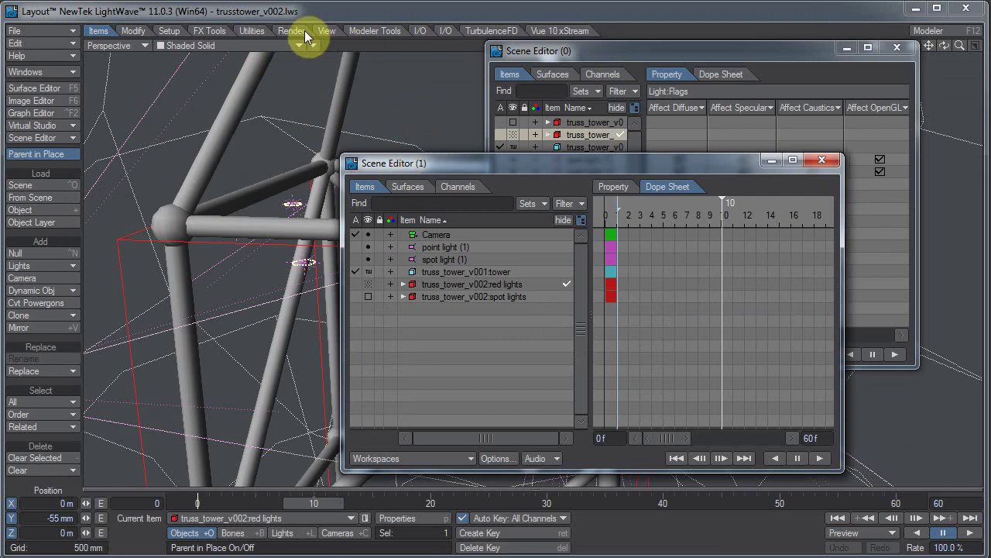
Open the Master Plugins list from the Utilities tab and move it lower.
left_click(265, 30)
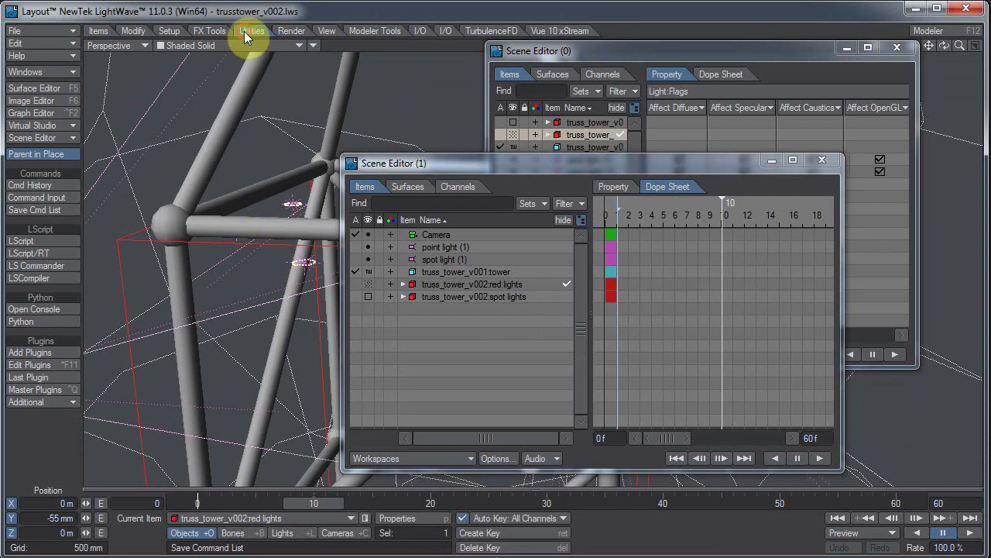
left_click(40, 390)
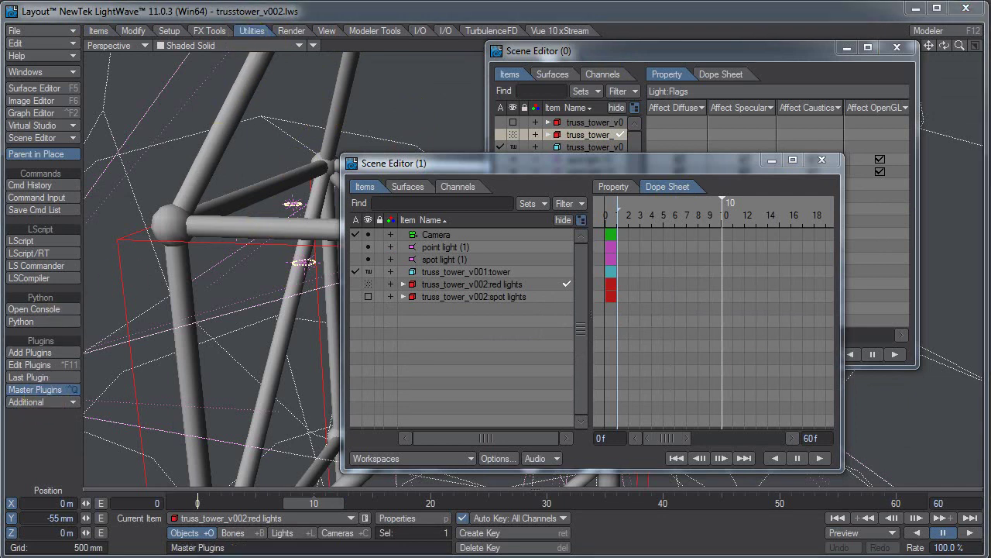
left_click_drag(383, 61, 397, 122)
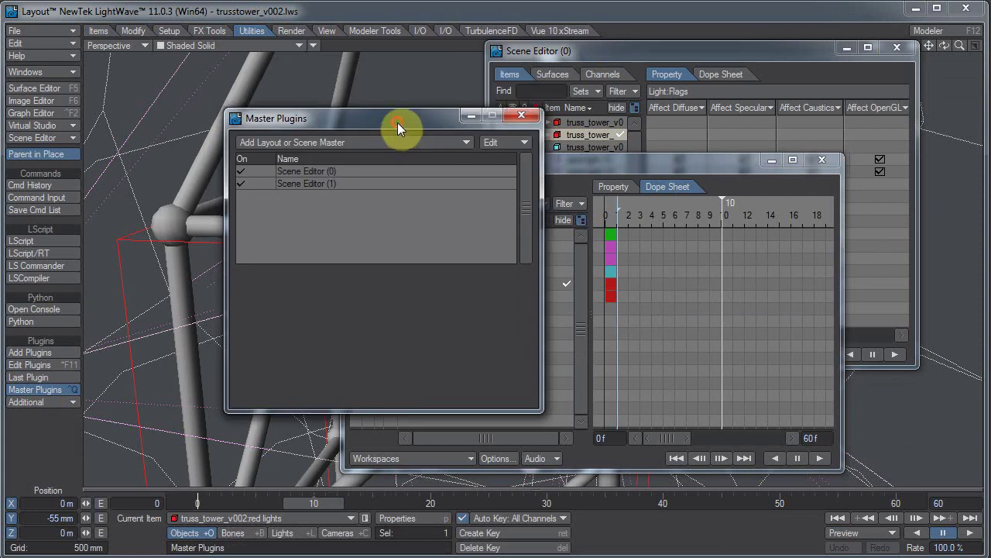
Remove Scene Editor (1) and Scene Editor (0) from the master plugins, then close the list.
left_click(323, 187)
right_click(323, 188)
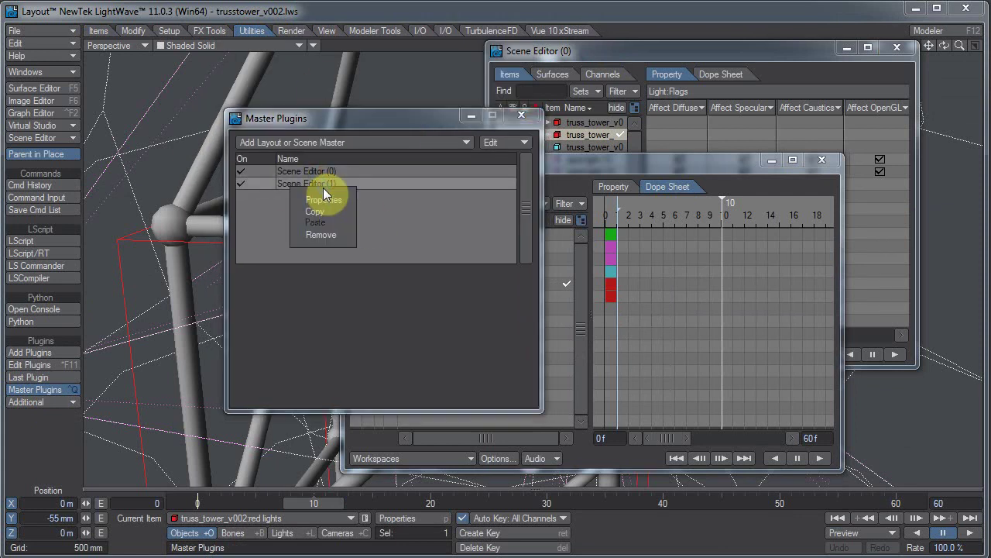
left_click(323, 234)
right_click(337, 170)
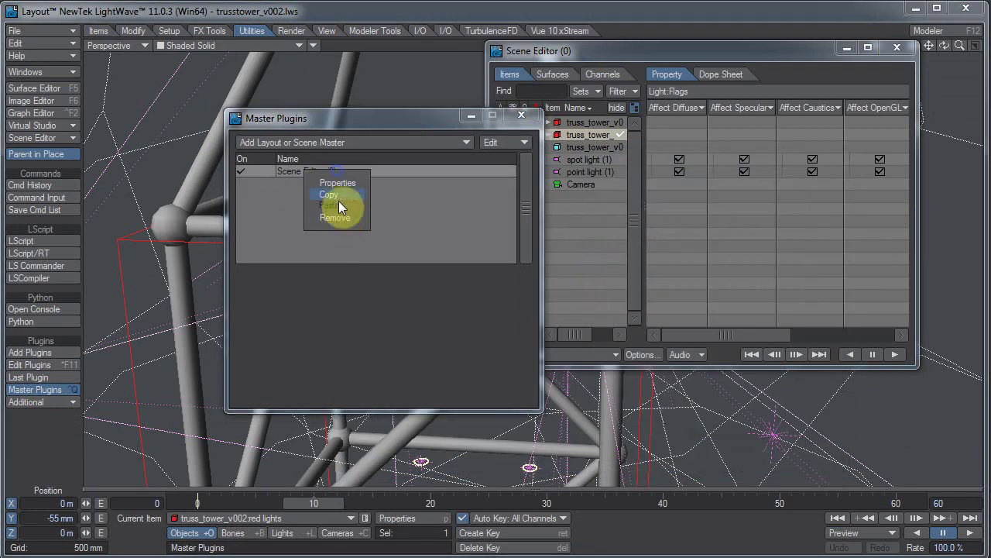
left_click(338, 219)
left_click(520, 116)
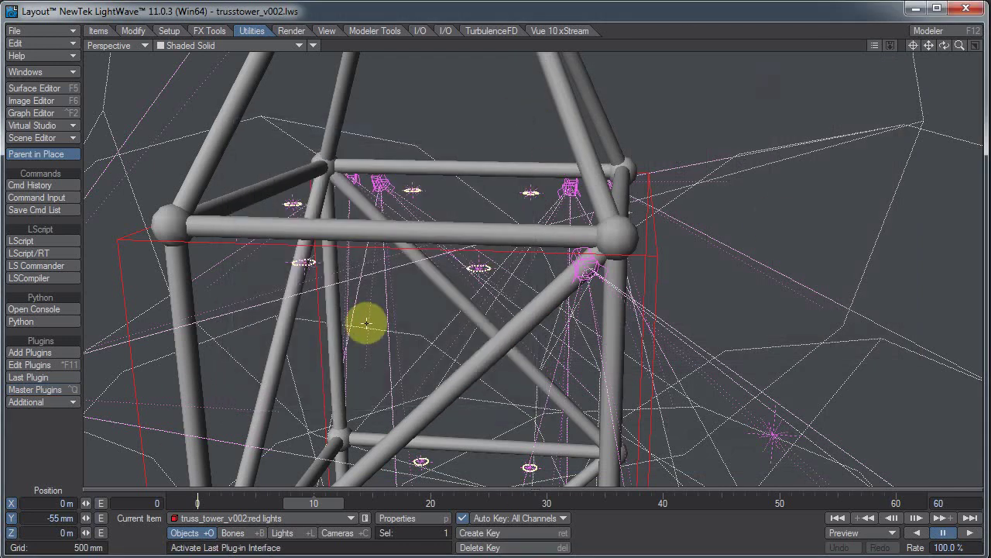
Queue the trusstower_v002.lws scene in Render-Q, then close the Render-Q window.
left_click(288, 31)
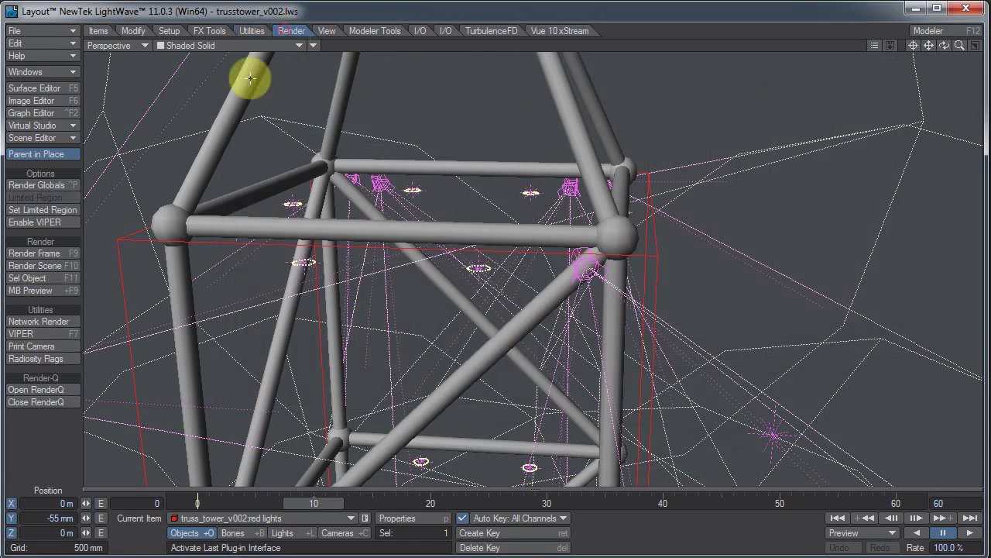
left_click(62, 391)
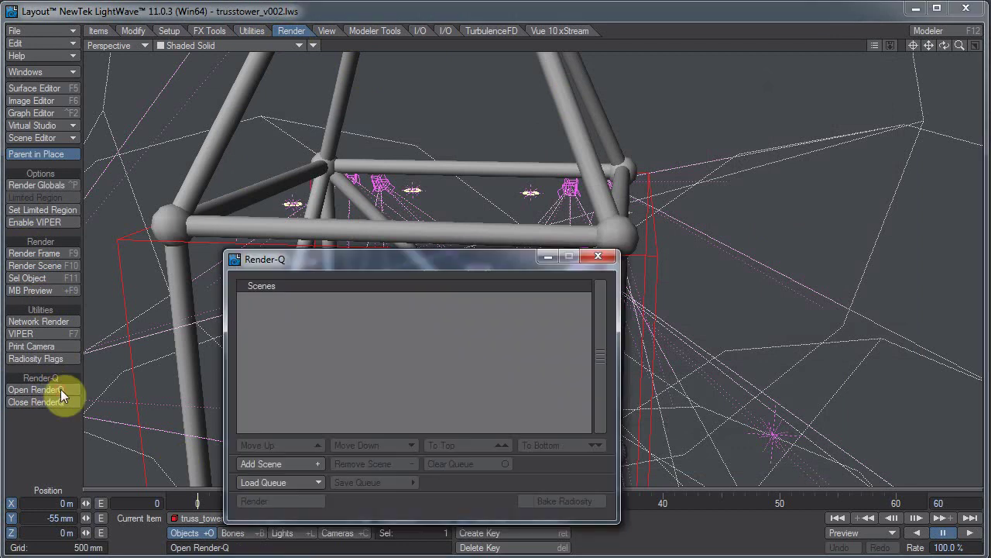
left_click_drag(475, 256, 490, 121)
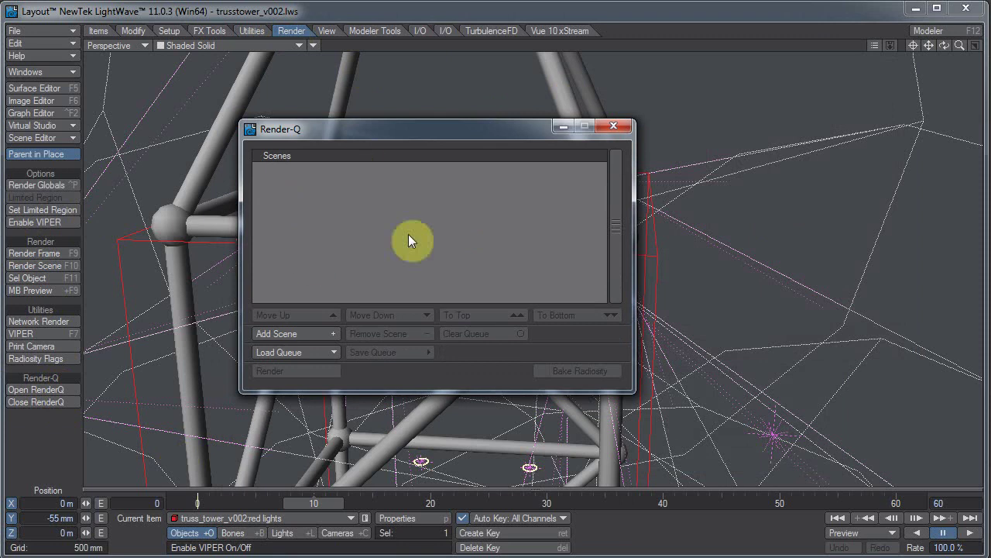
left_click(319, 332)
left_click(515, 248)
left_click(985, 431)
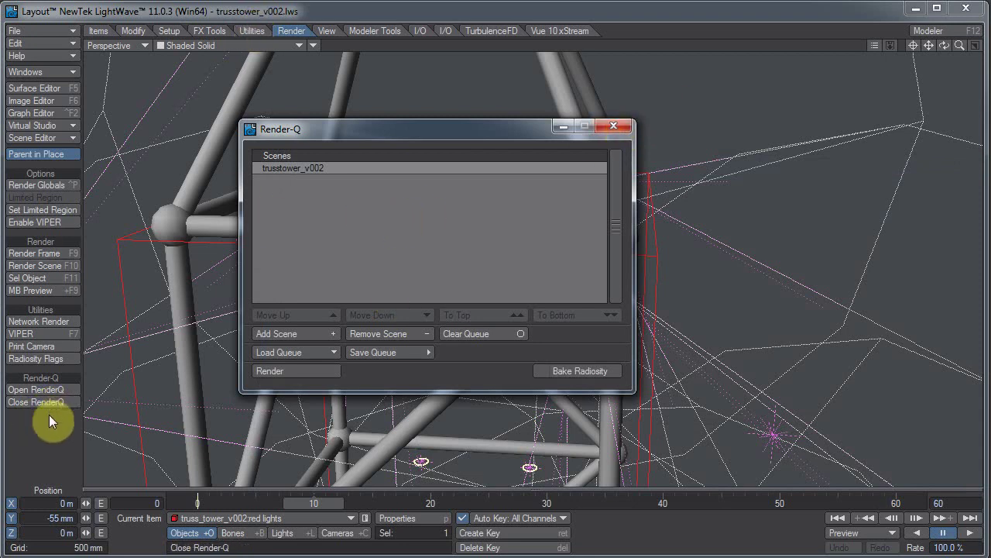
left_click(624, 127)
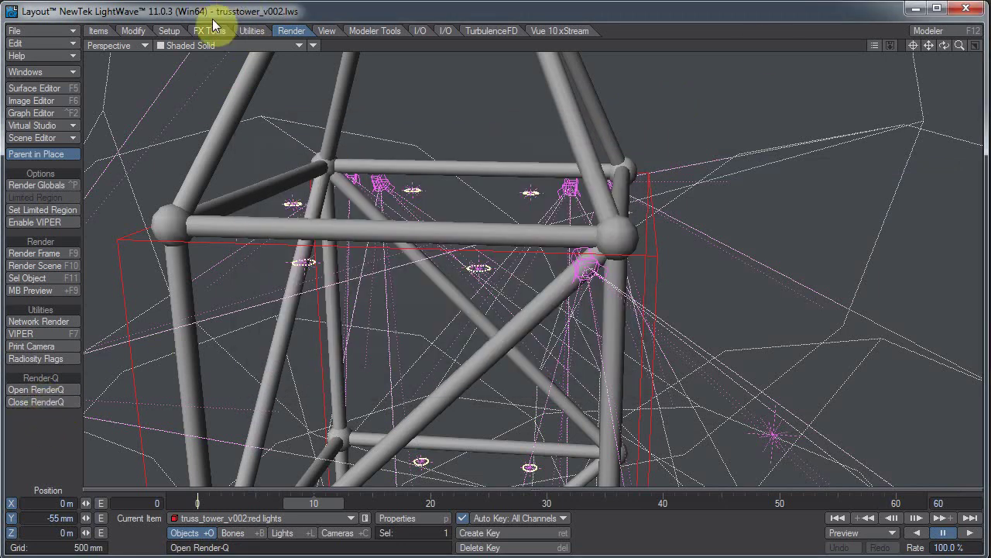
Delete the Render-Q row from the Master Plugins list and go back to the Render tools.
left_click(251, 31)
left_click(39, 390)
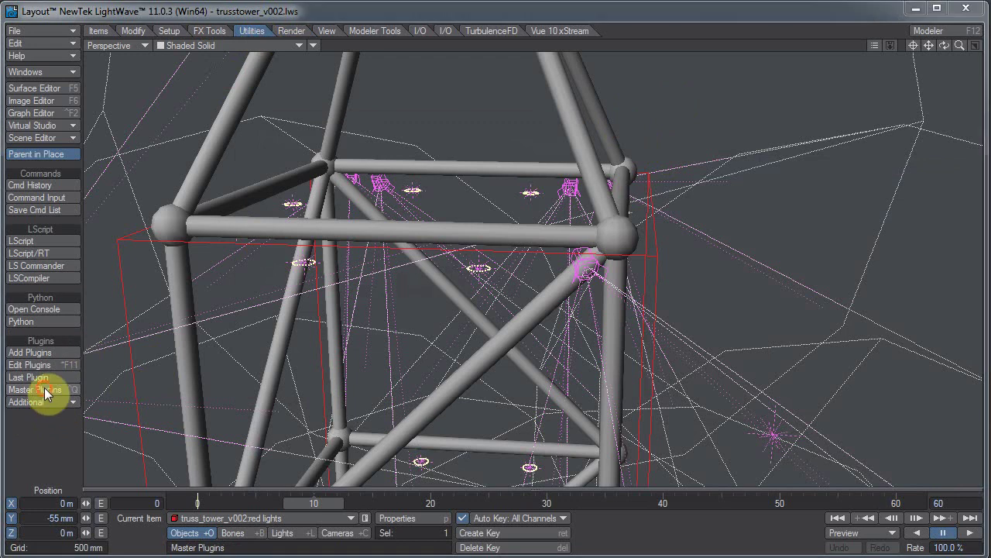
right_click(334, 177)
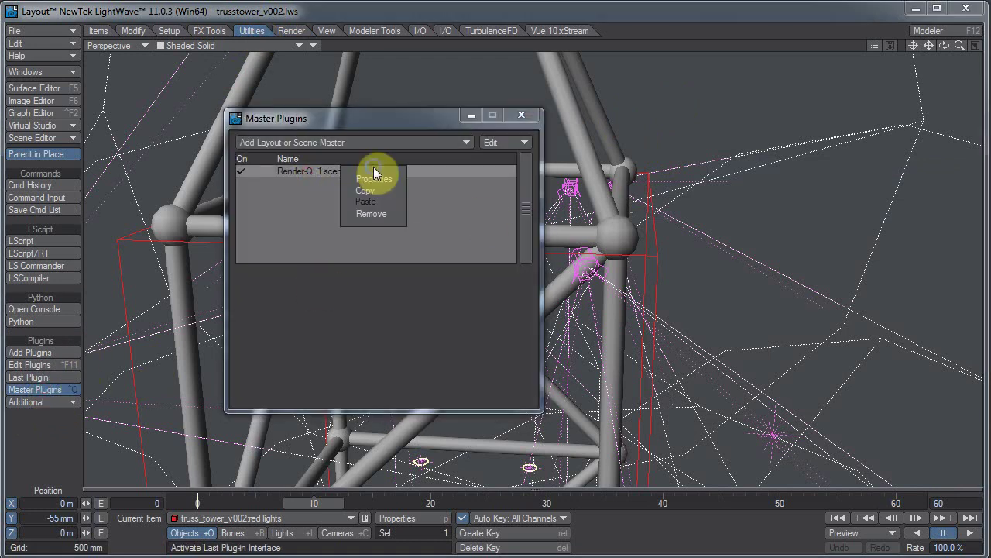
left_click(376, 218)
left_click(521, 114)
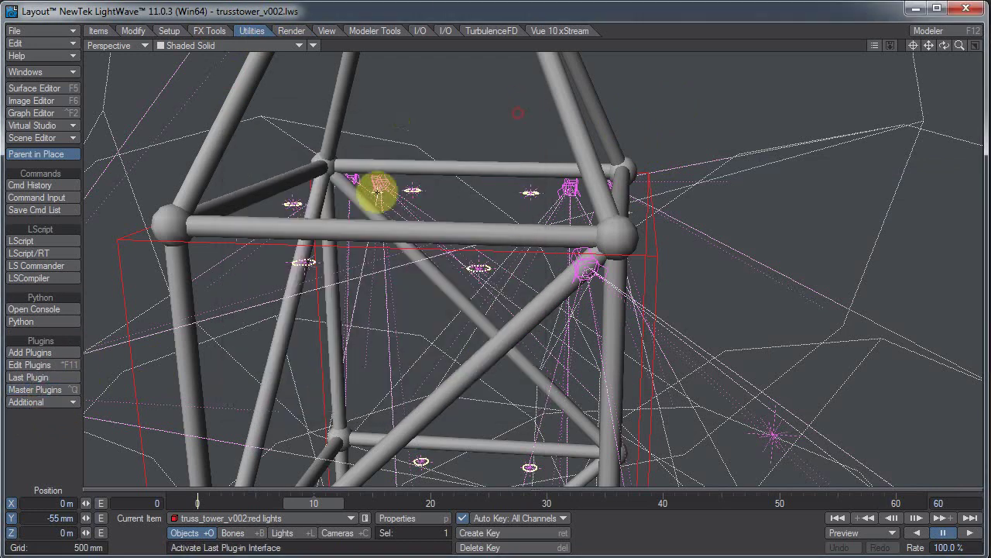
left_click(295, 31)
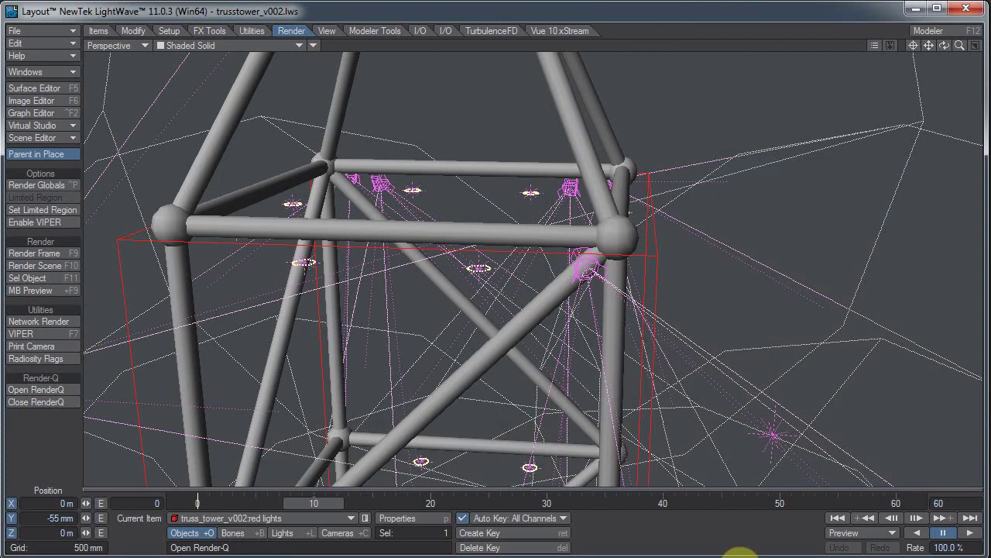
left_click_drag(736, 553, 737, 550)
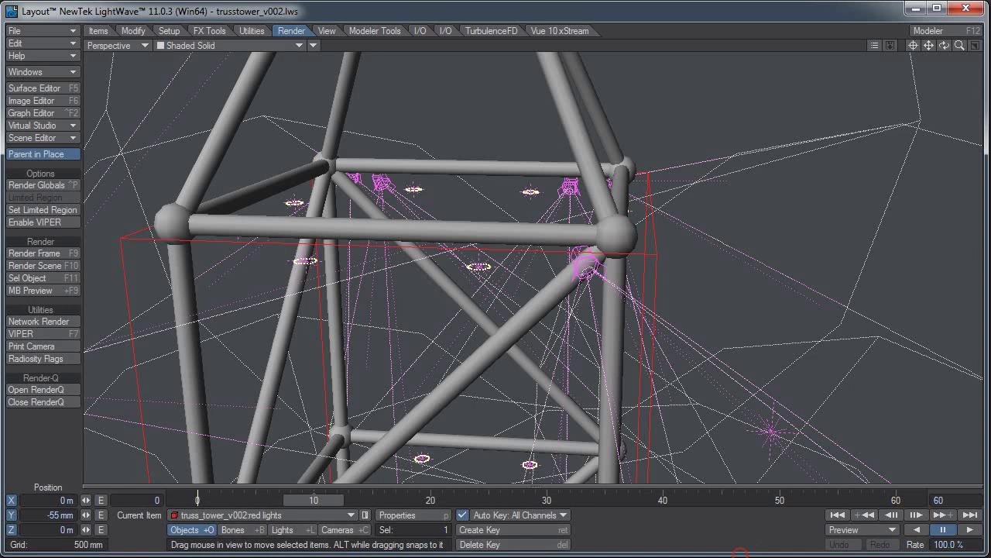
left_click_drag(982, 436, 986, 443)
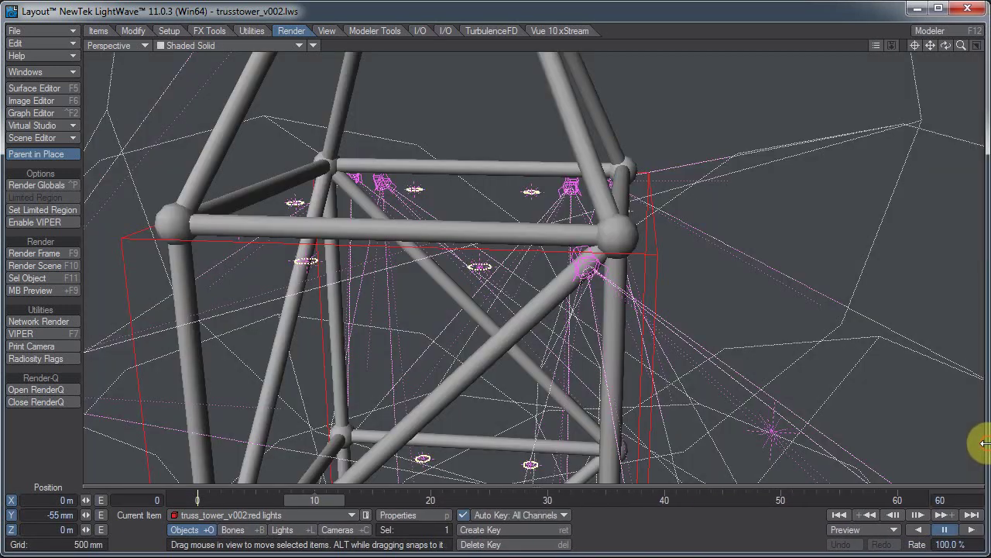